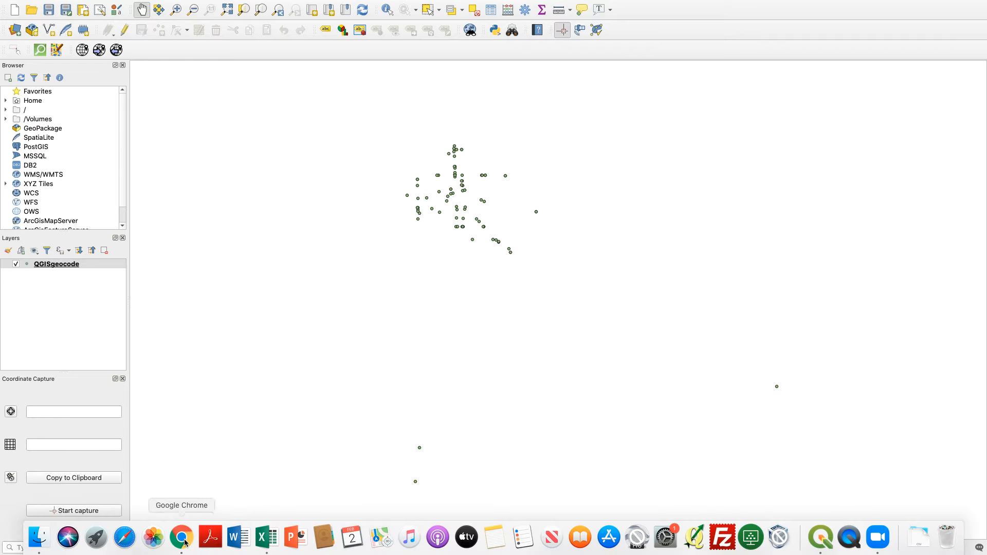
Open QGISgeocodeFail.csv from the Exercise3_MarketBasket folder in Downloads using Finder.
click(36, 542)
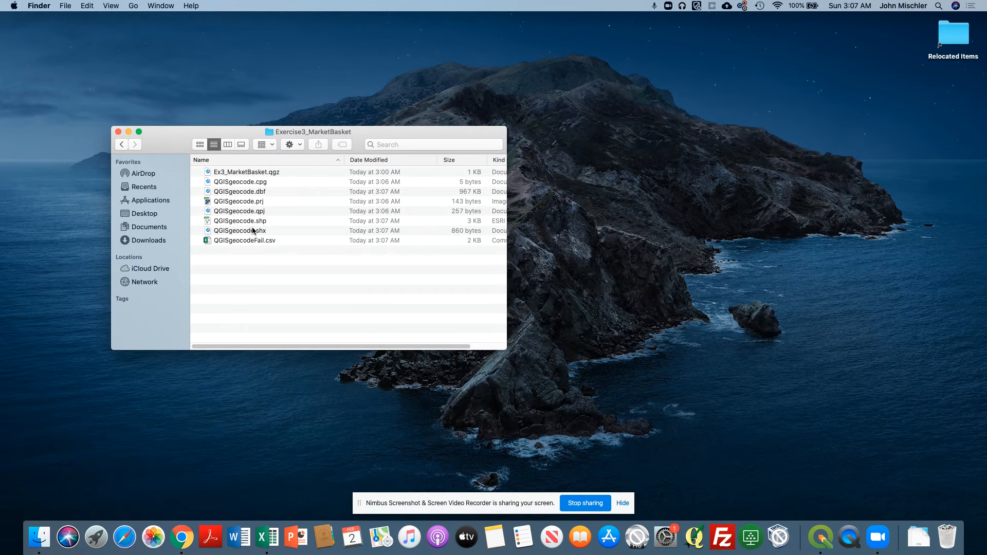
click(140, 241)
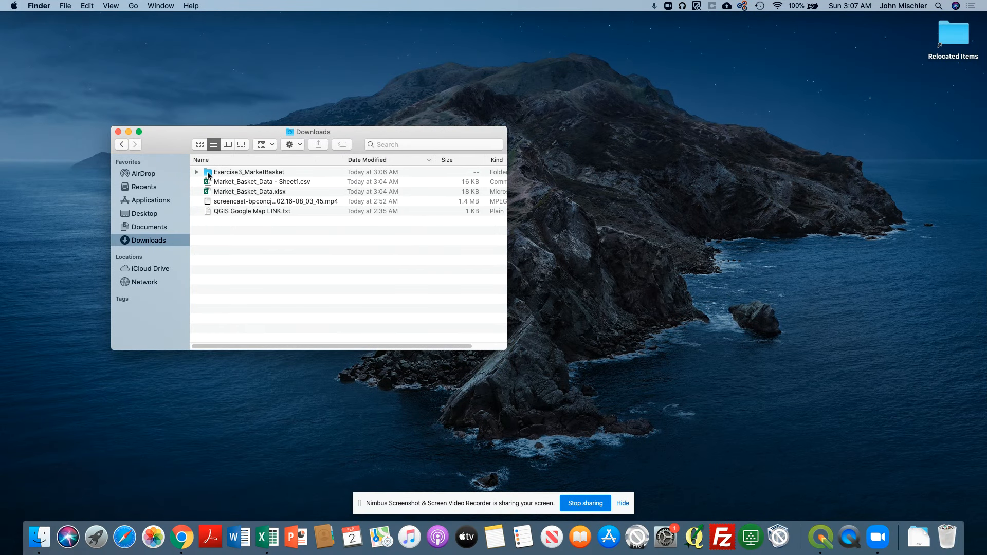
double_click(209, 173)
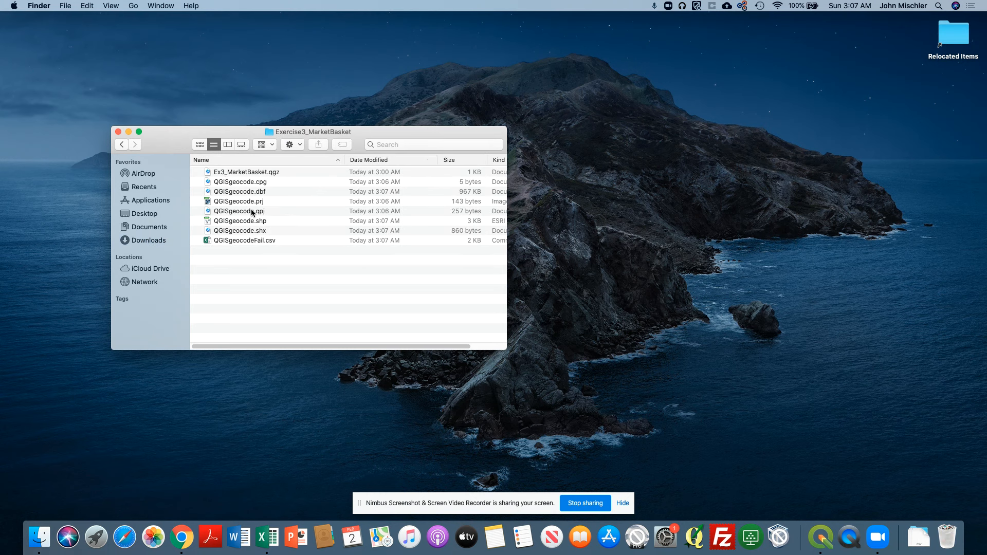
click(236, 240)
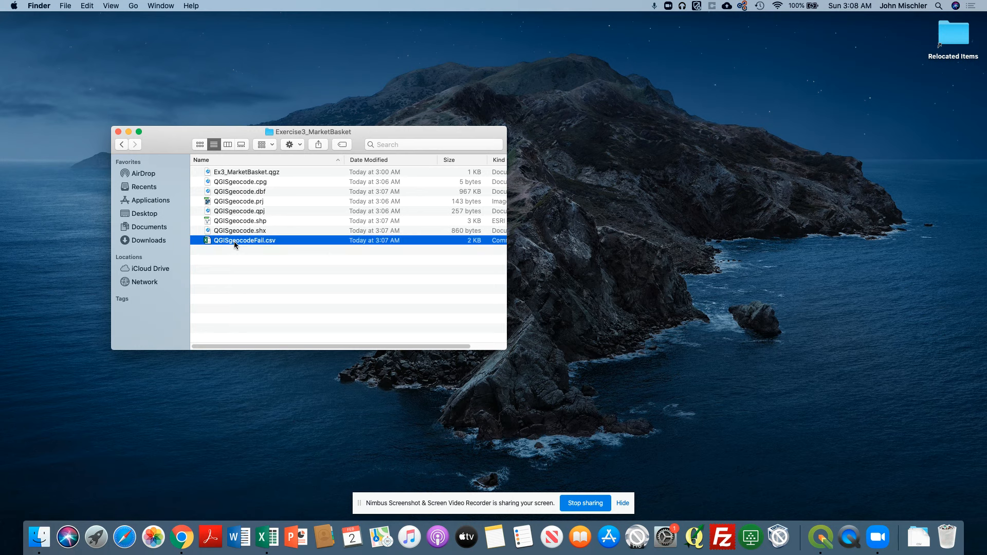
double_click(210, 240)
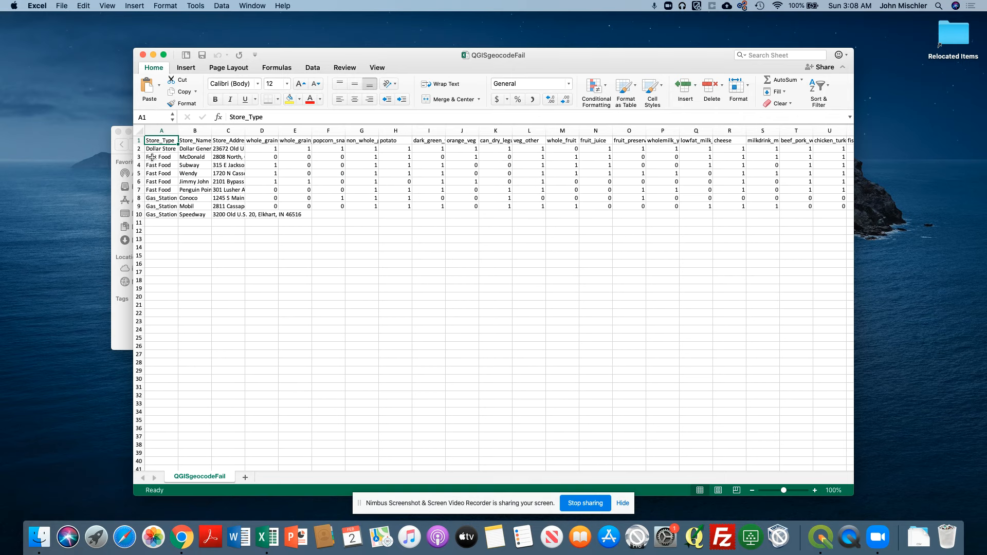
Widen the store name and address columns, review the failed rows 2 to 10, and close the file without saving.
drag(213, 132, 459, 131)
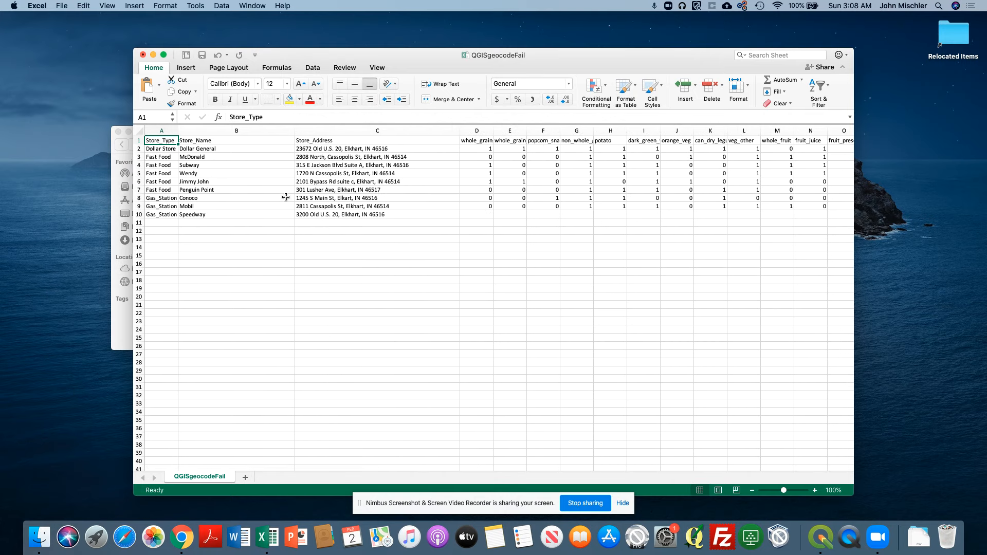
click(139, 149)
drag(139, 151, 145, 219)
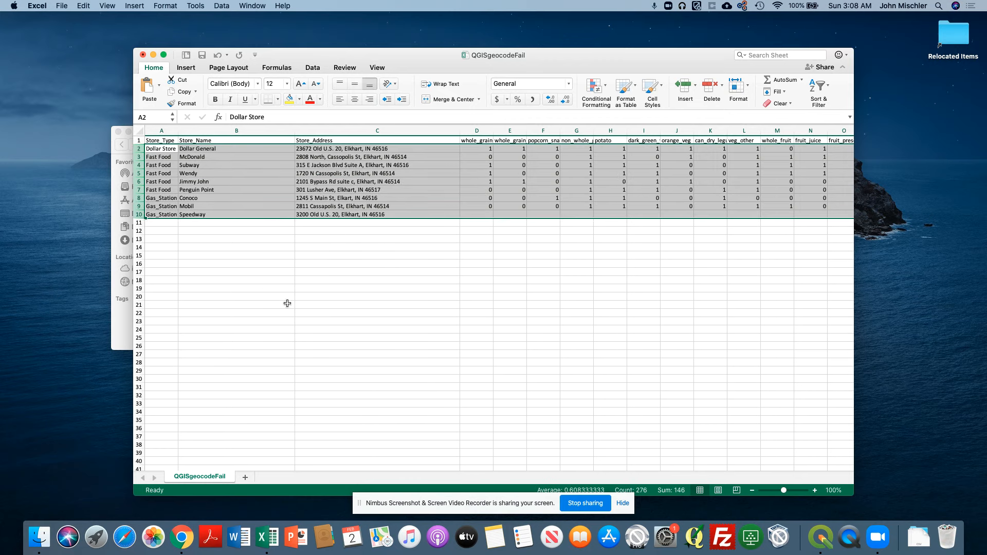
click(296, 272)
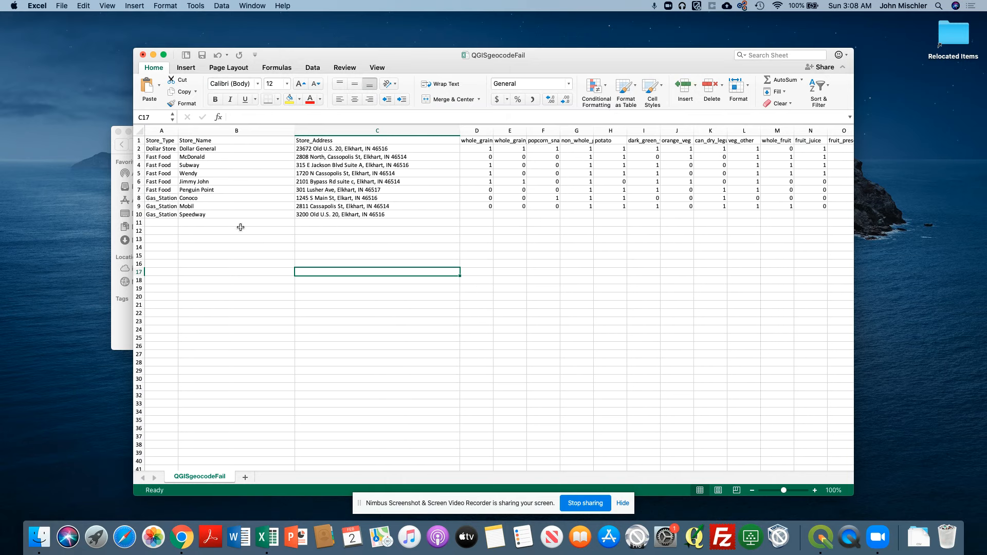
click(143, 55)
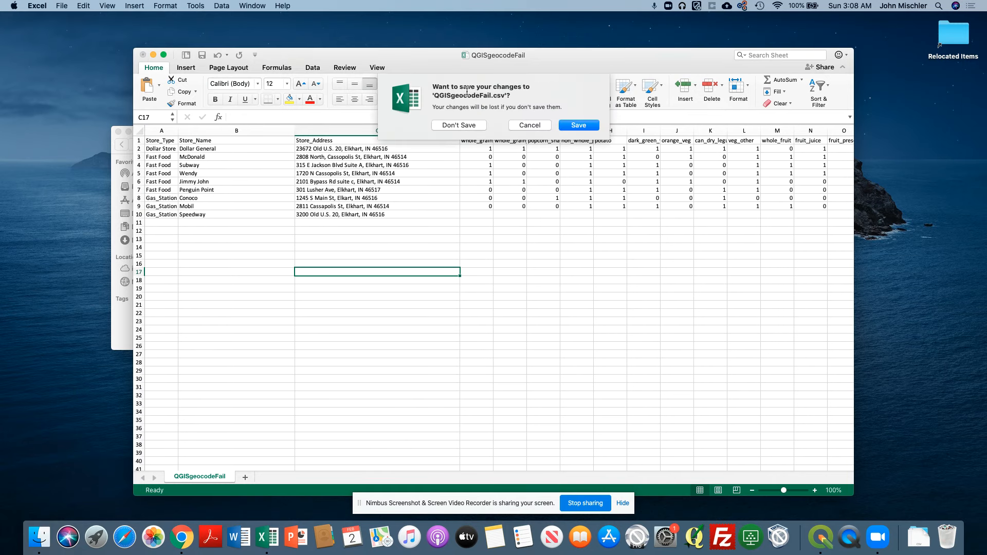
click(470, 127)
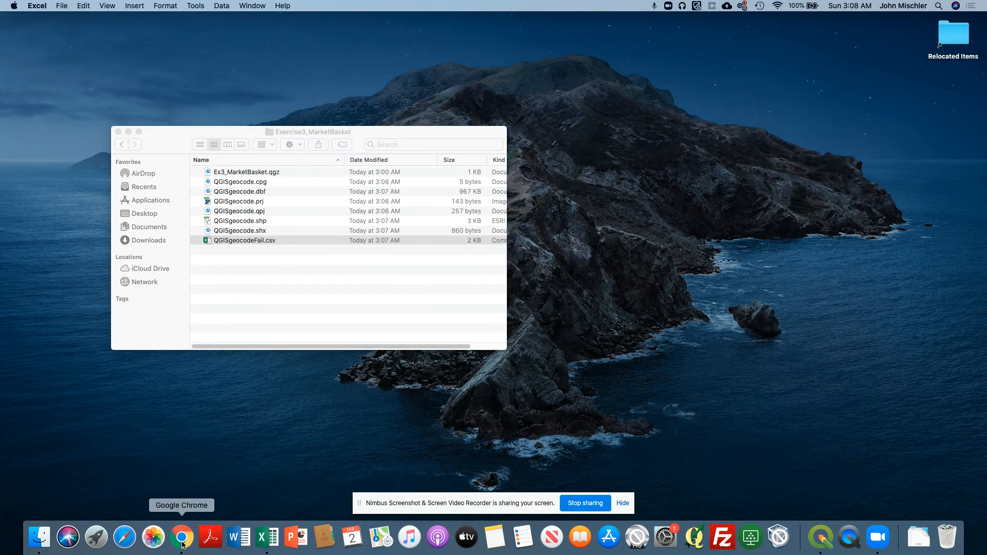
Switch to Chrome and open the CARTO website in a new tab.
click(819, 537)
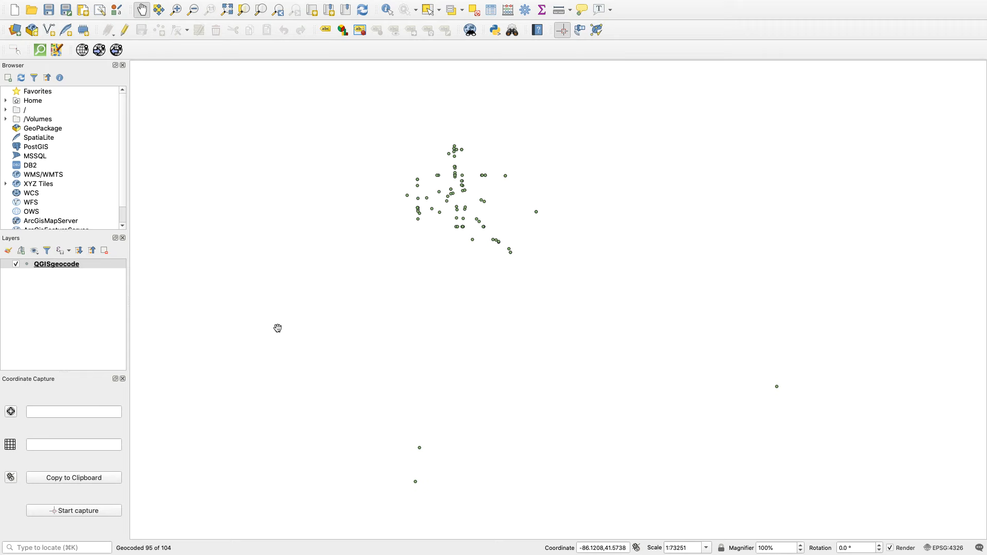
mouse_move(324, 546)
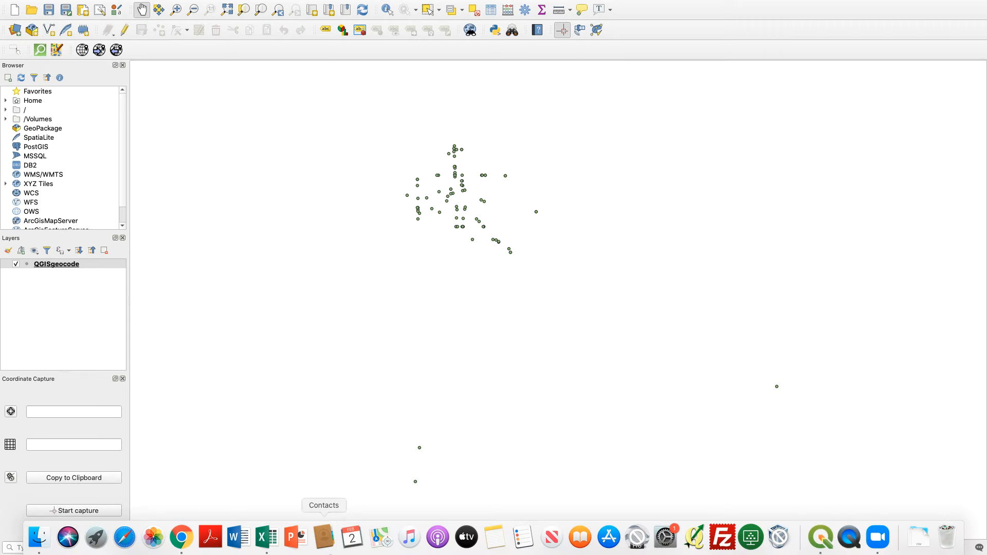
click(182, 538)
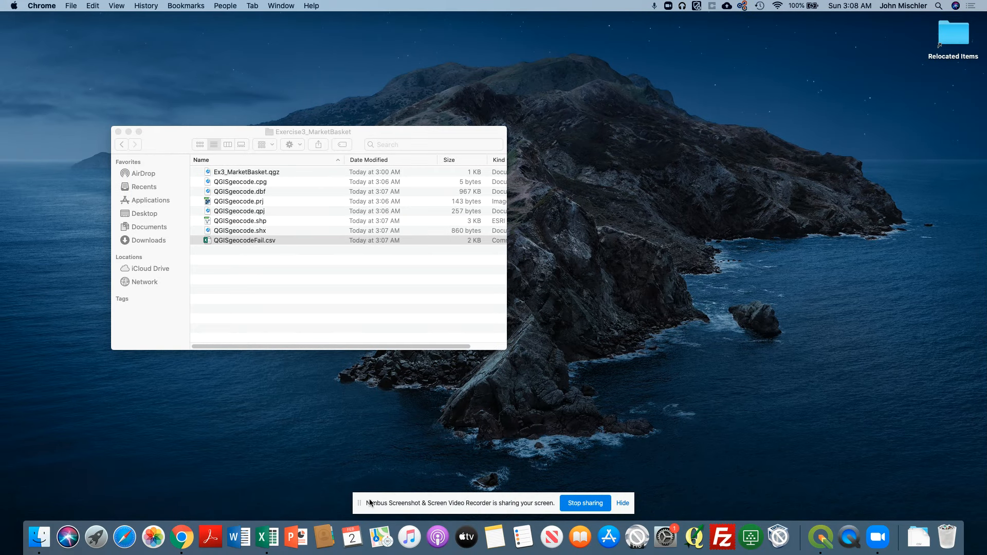
click(182, 537)
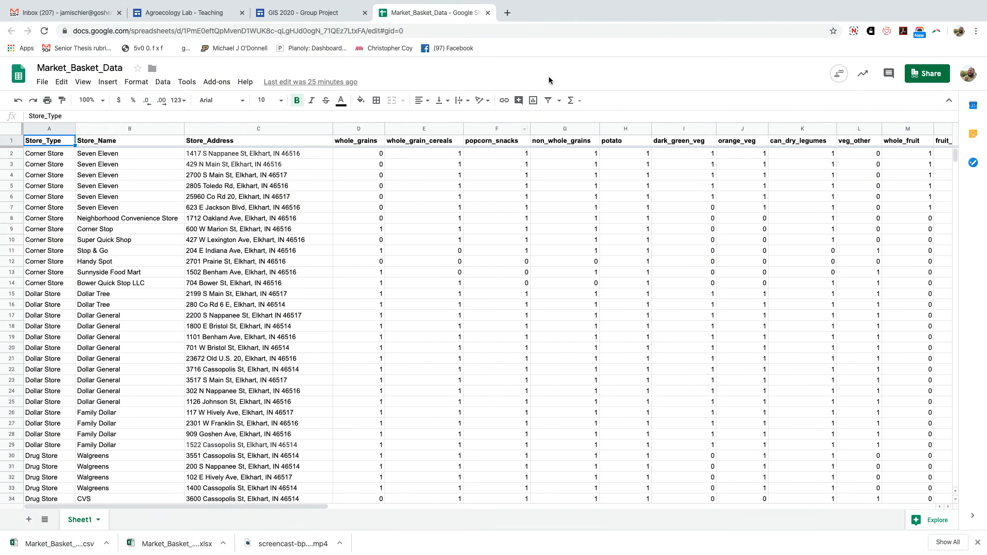
key(super+t)
text(carto)
key(Return)
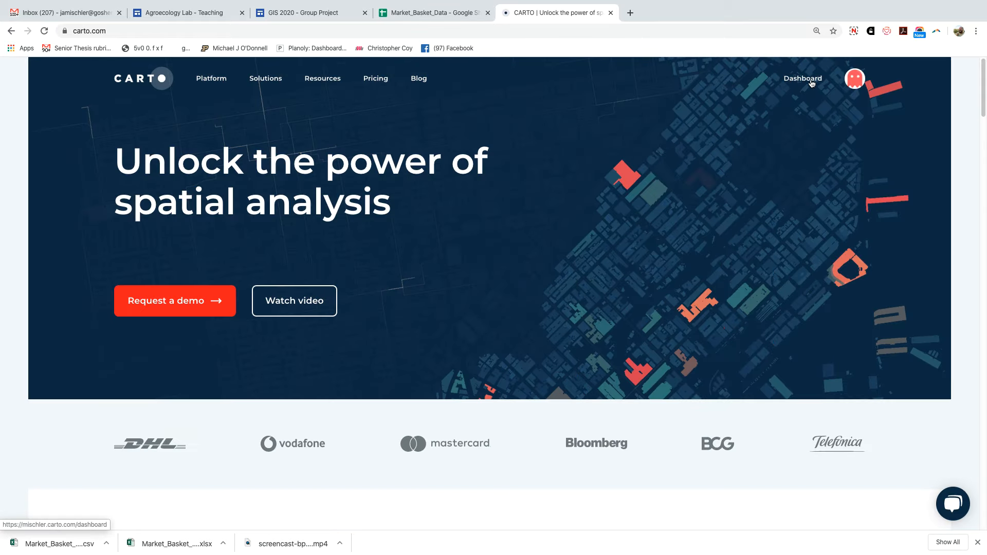
Open the market_basket_data_sheet1 map from the CARTO dashboard and show its layer's Geocode analysis settings.
click(808, 80)
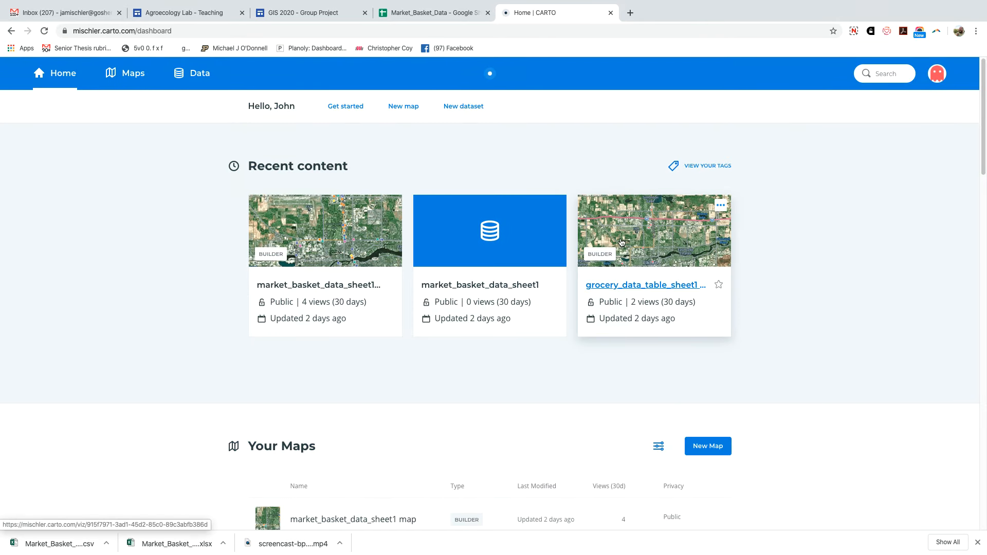
click(321, 230)
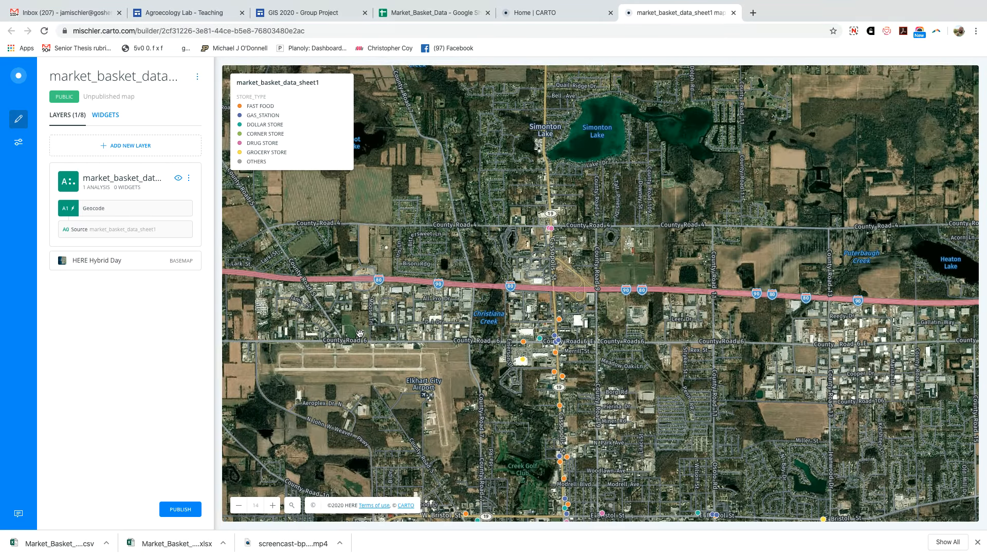
click(112, 179)
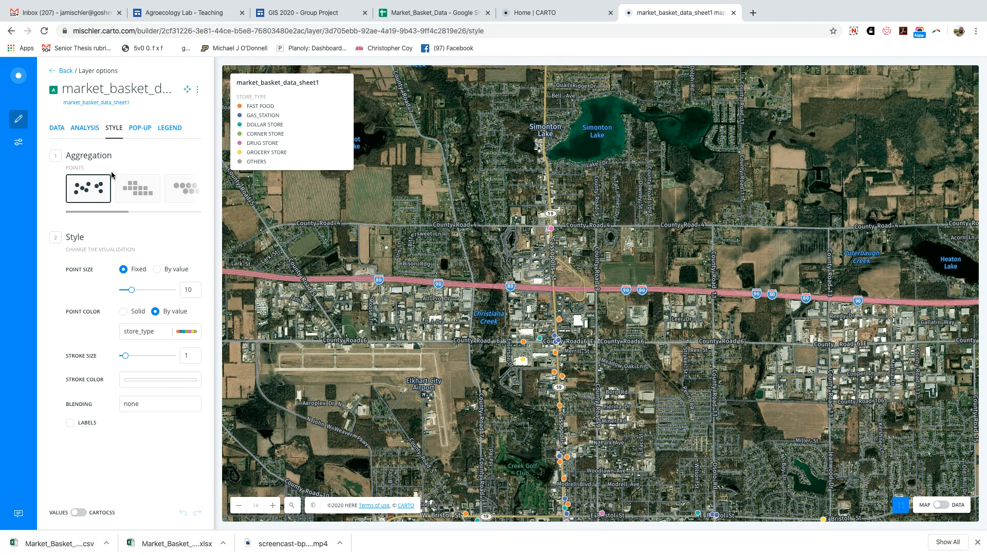
click(77, 130)
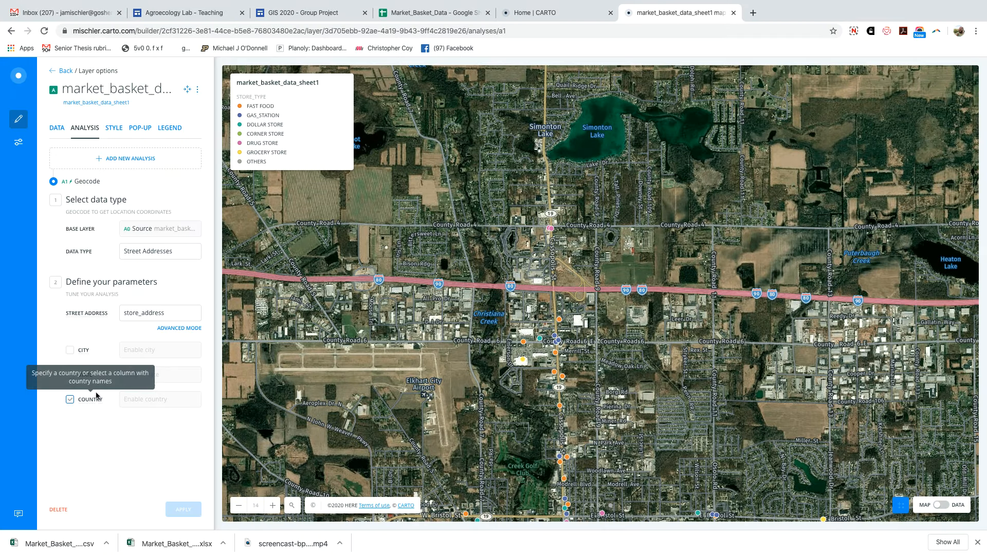
click(129, 317)
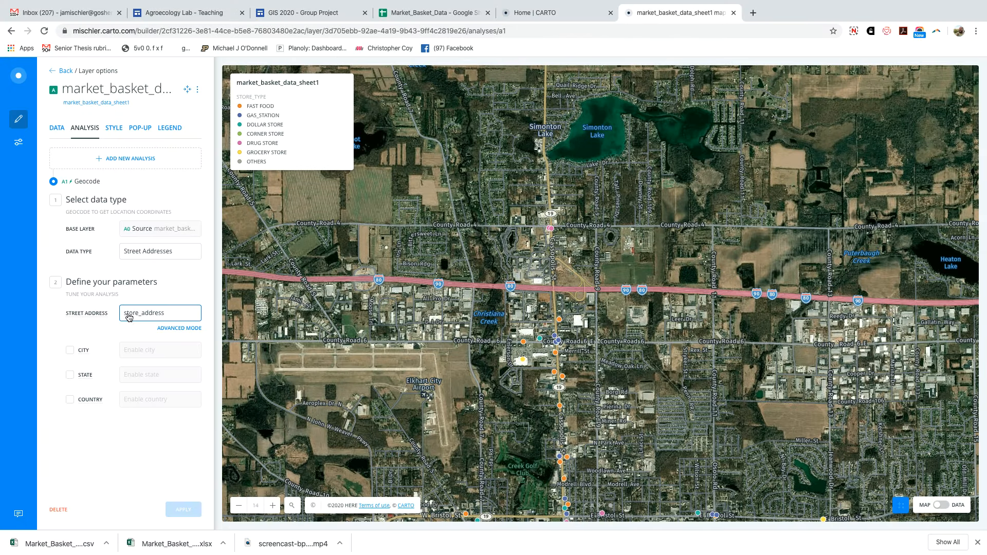
click(52, 74)
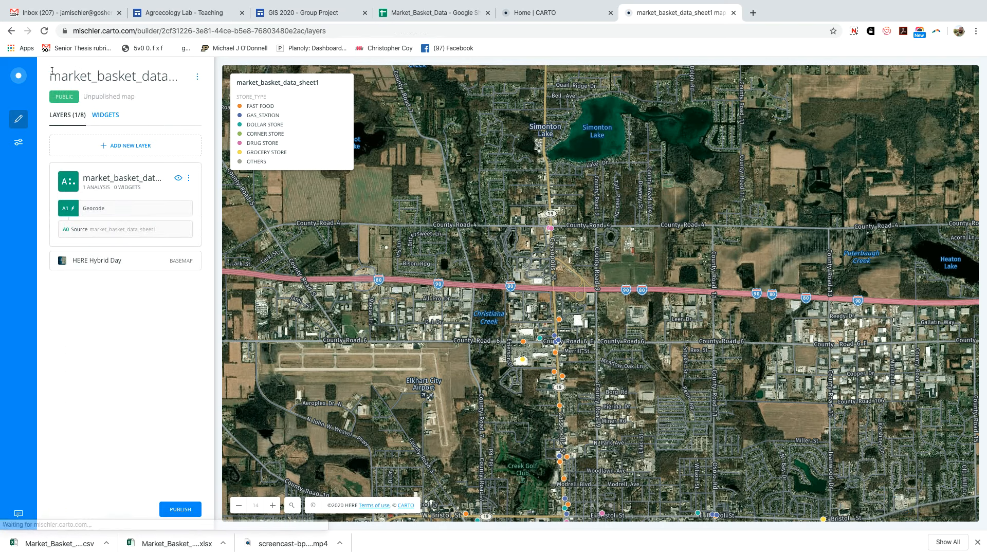
click(124, 214)
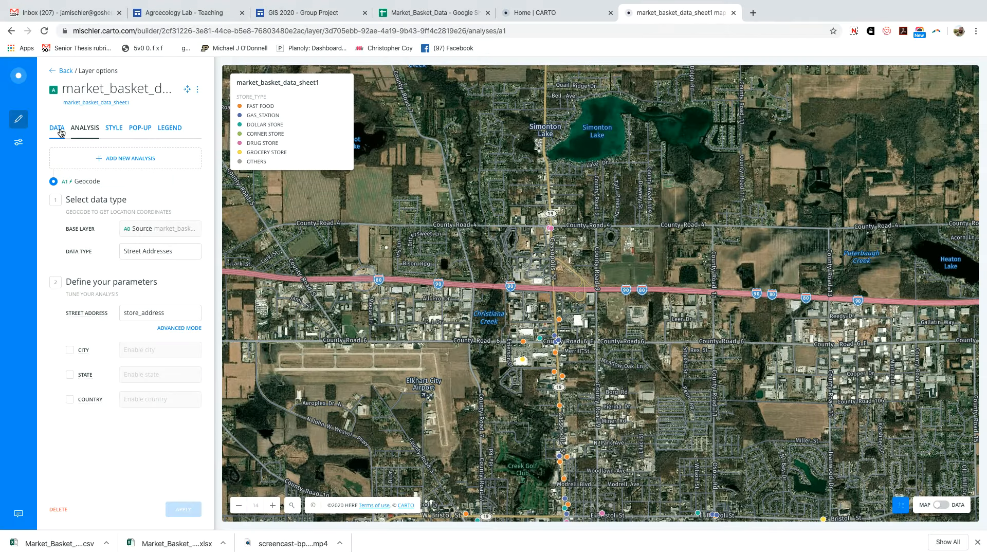
Examine the layer's data table across to the geometry and geocoding columns, then return to the map view.
click(944, 506)
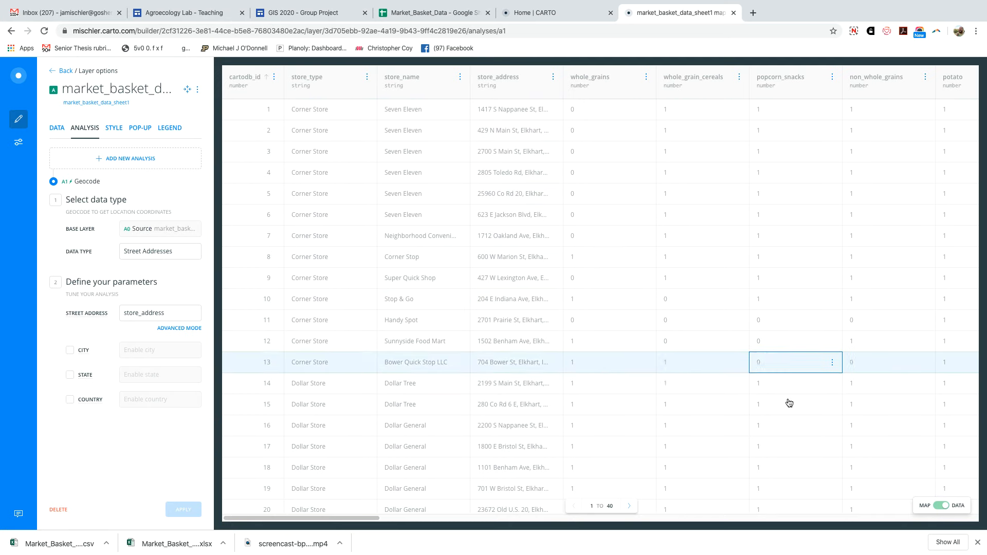
scroll(875, 517, right, 15)
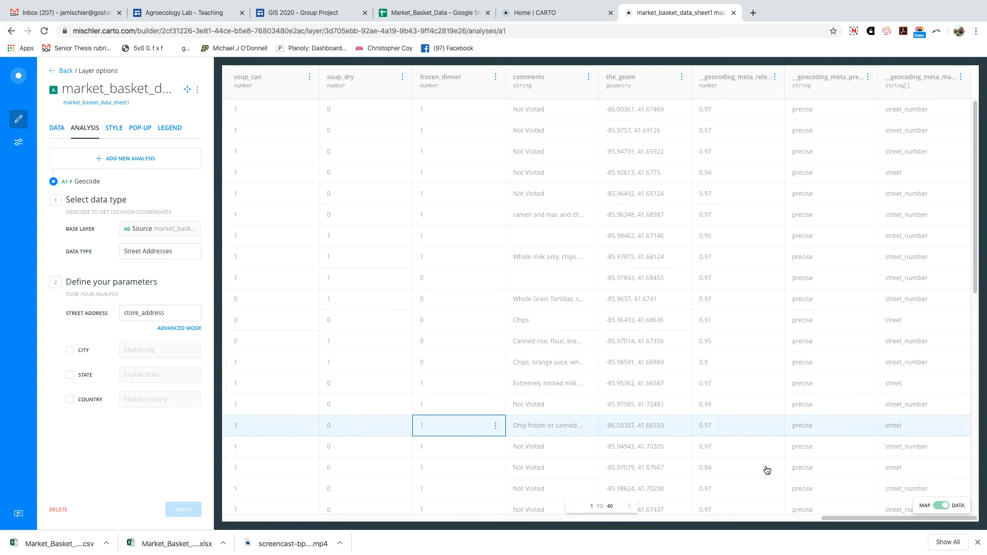
click(936, 508)
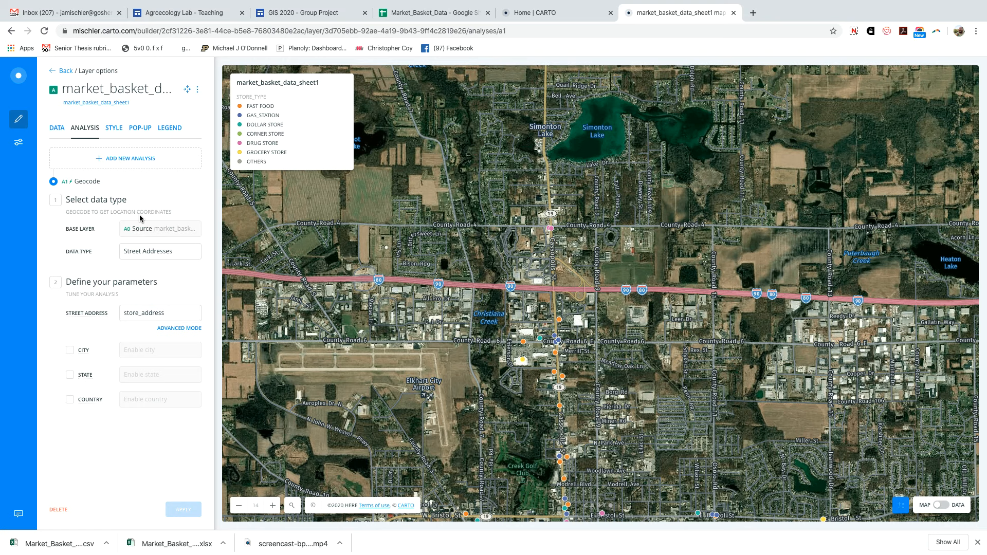
Export the geocoded market_basket_data_sheet1 layer in SHP format and download it.
click(198, 89)
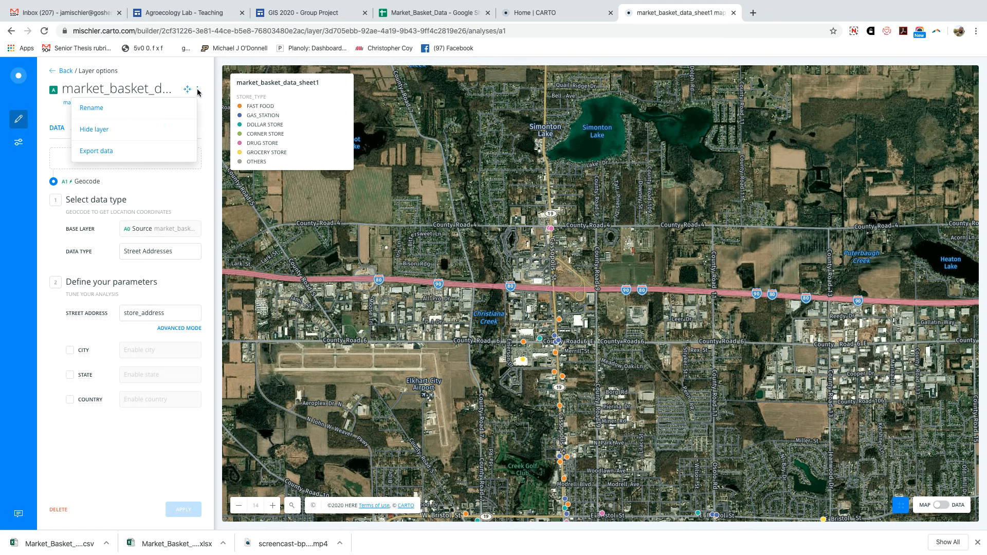
click(105, 152)
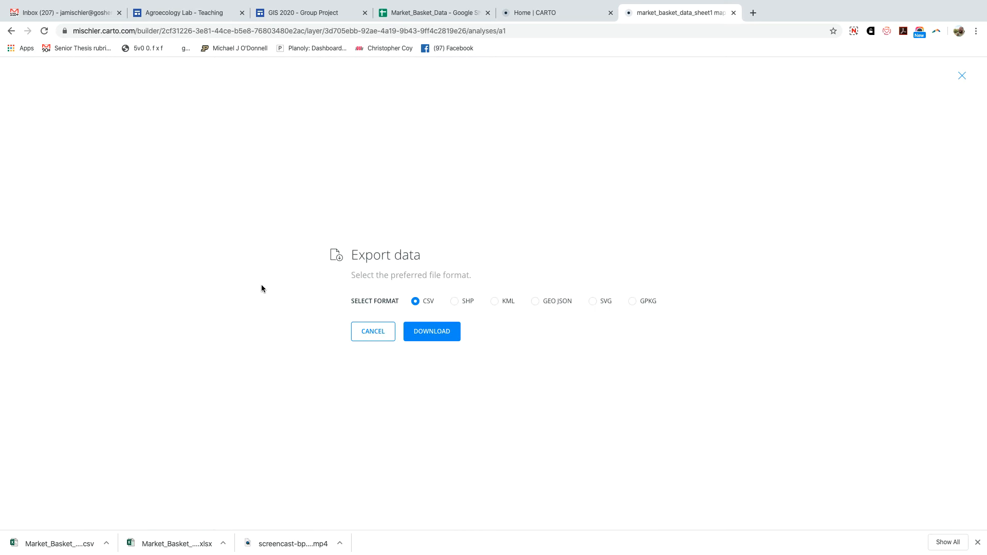
click(454, 301)
click(432, 331)
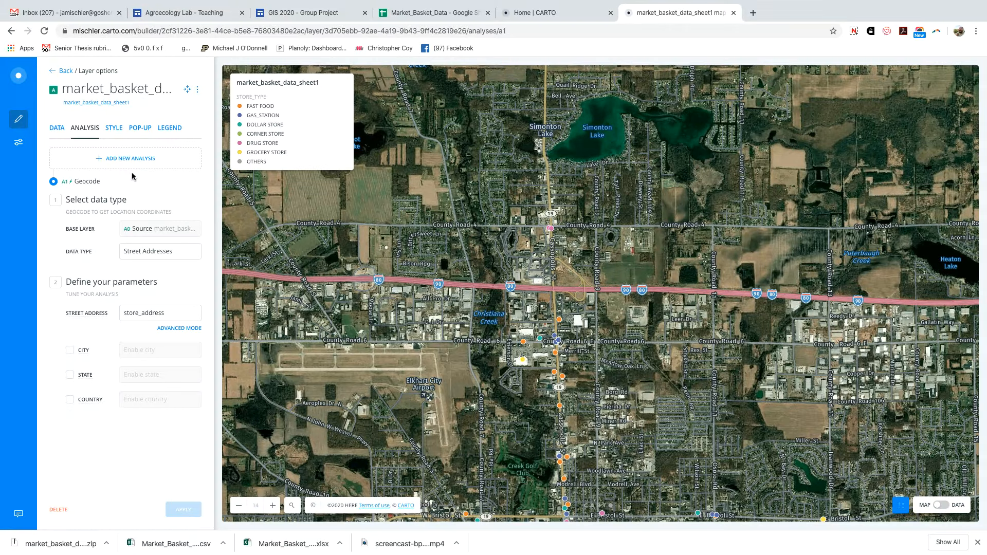
click(53, 71)
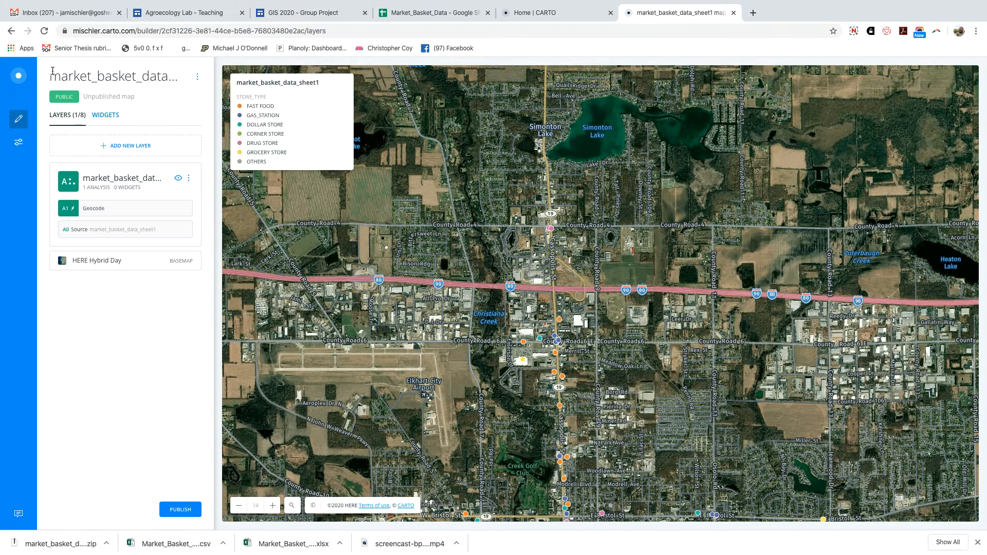
click(111, 210)
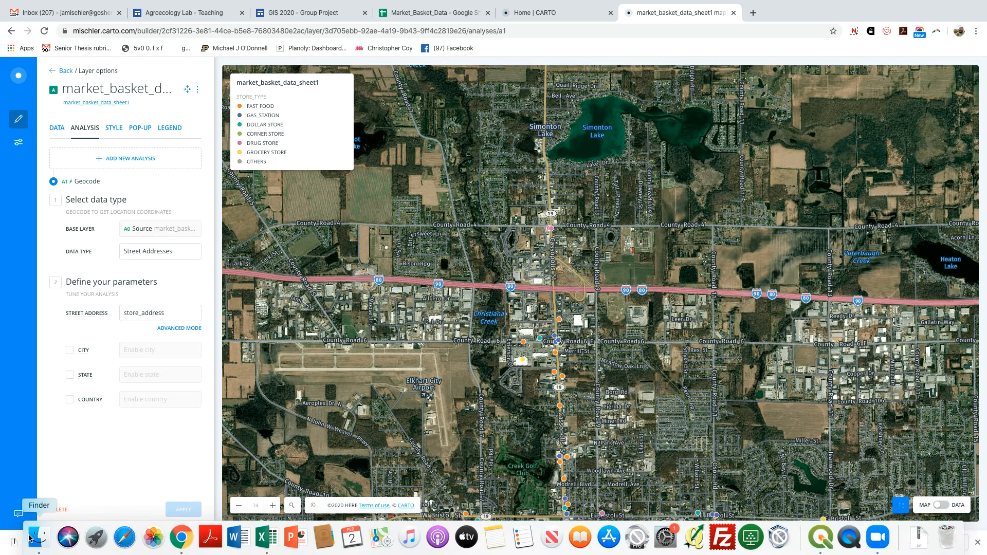
click(29, 538)
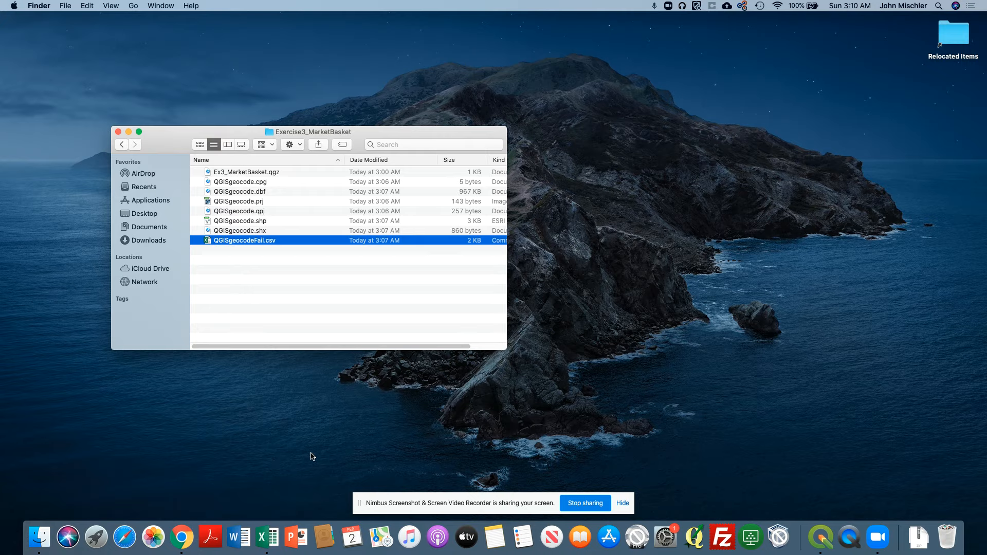
Switch to QGIS and add market_basket_data_sheet1.zip from Downloads as a vector layer.
click(820, 538)
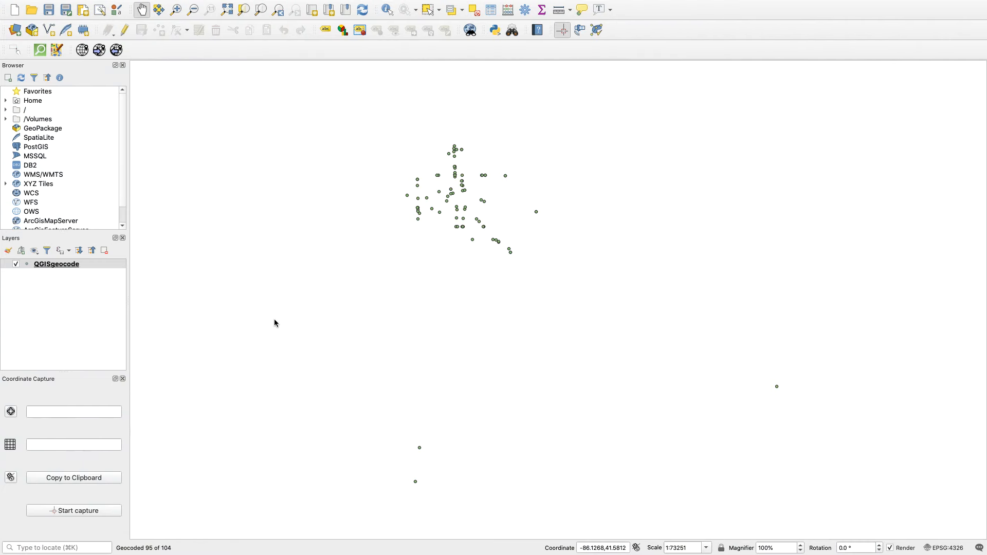
mouse_move(47, 2)
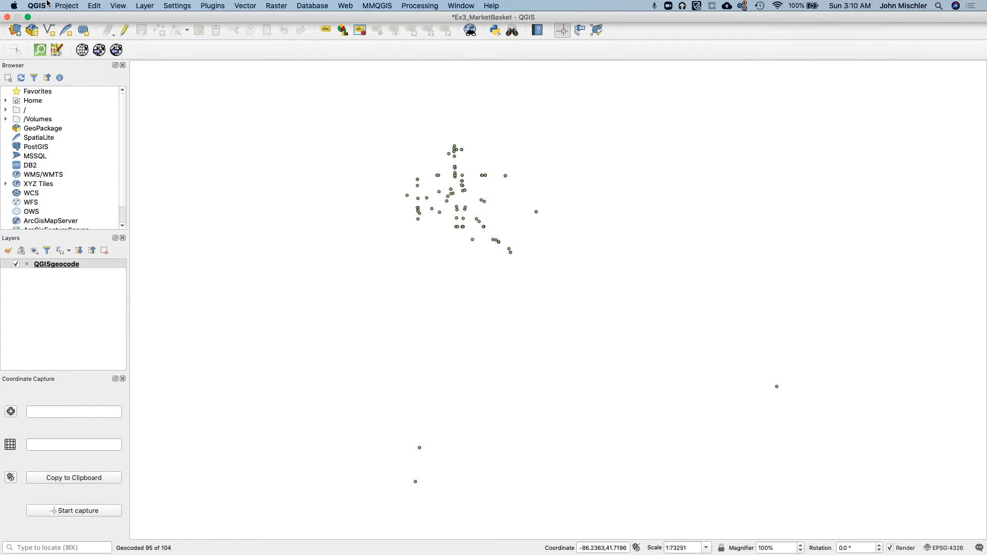
click(140, 7)
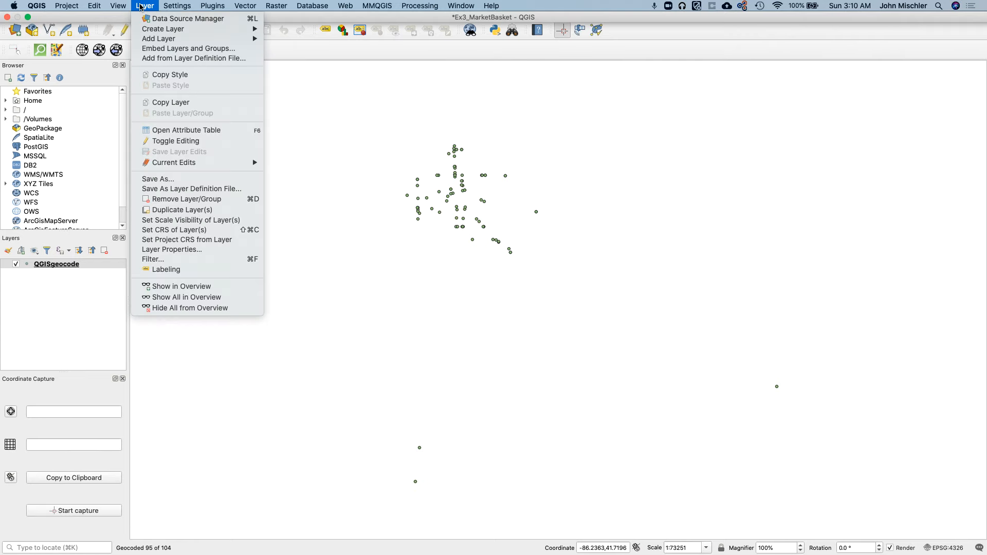
mouse_move(175, 40)
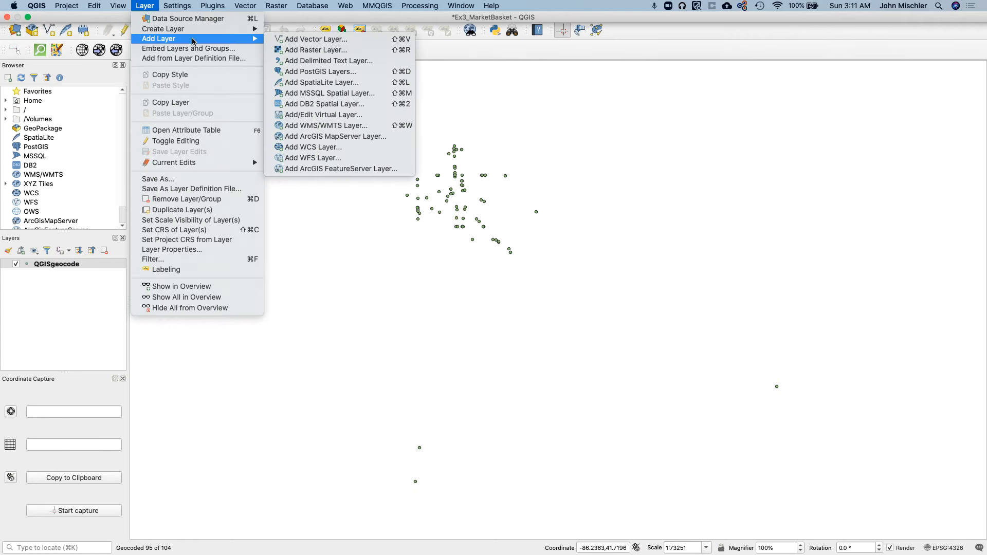
click(294, 44)
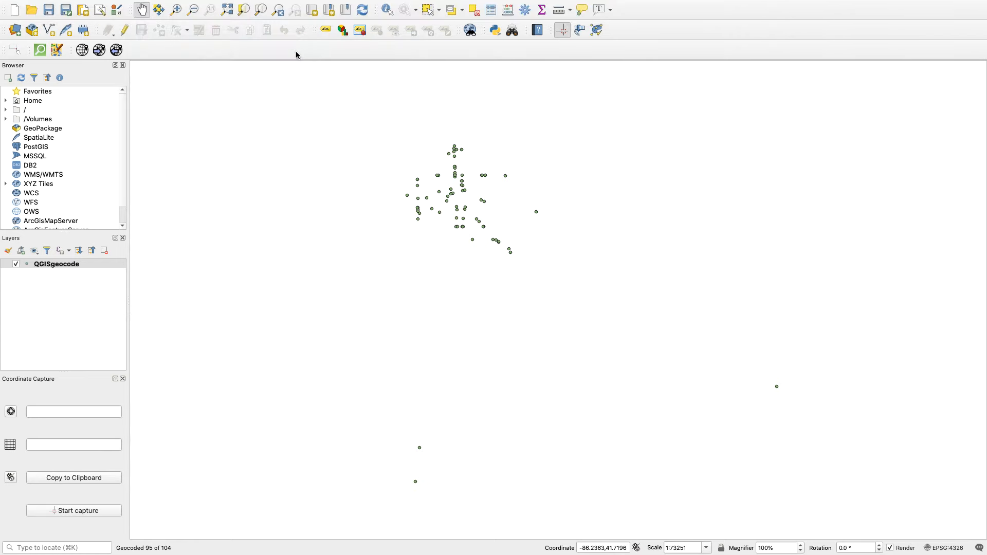
click(724, 207)
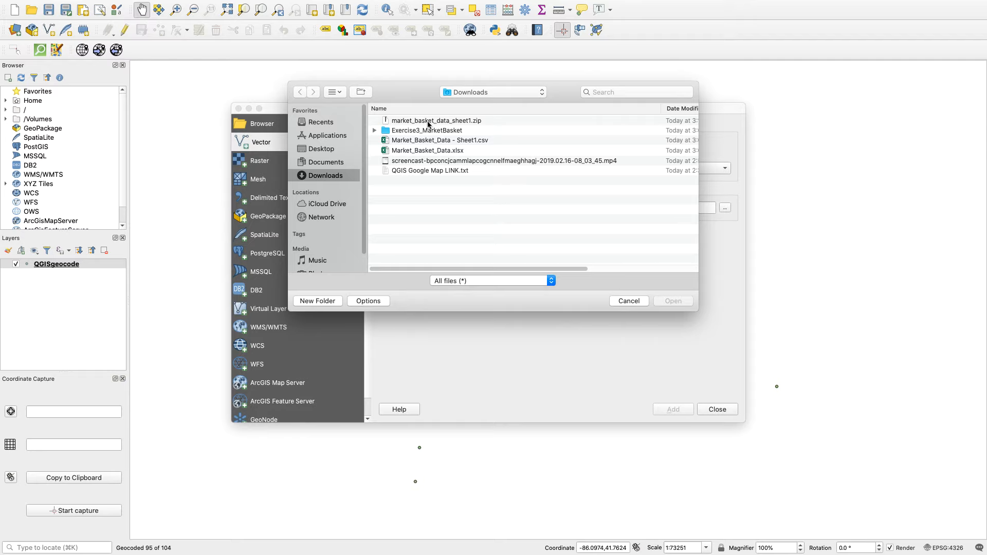
double_click(428, 122)
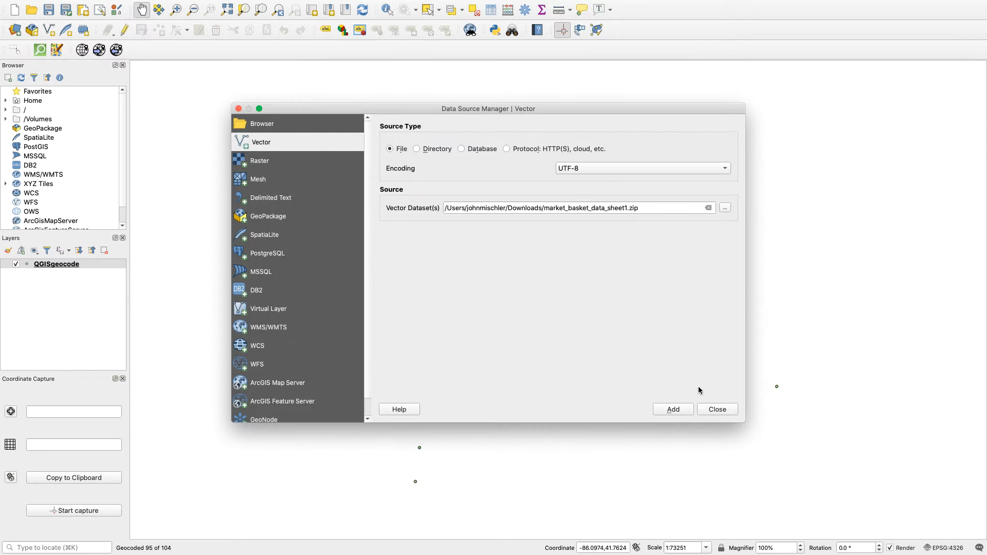
click(678, 411)
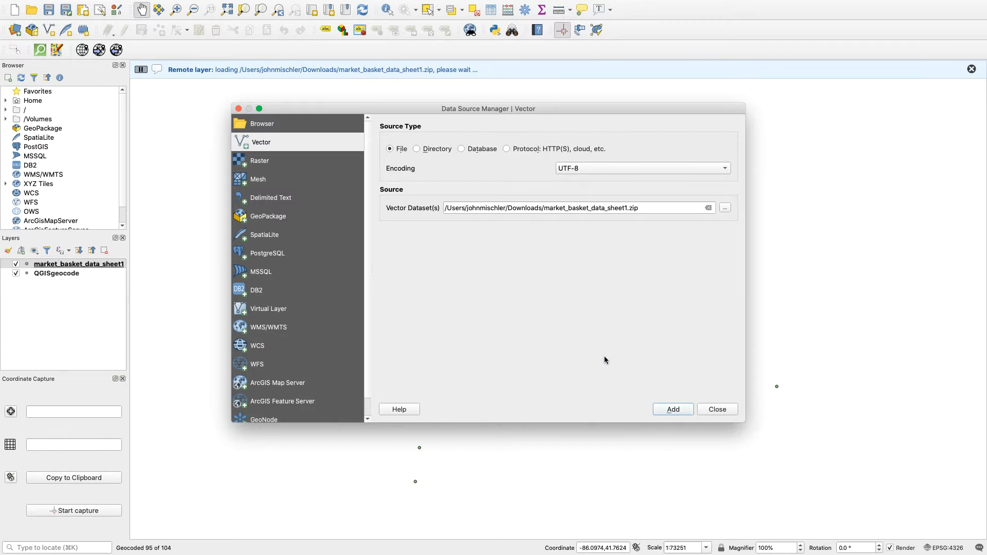
click(239, 108)
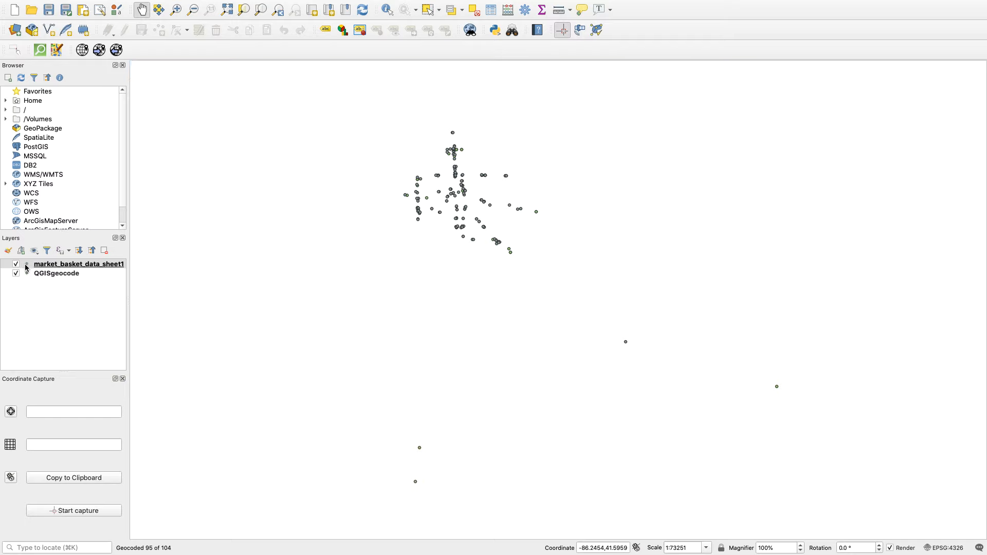
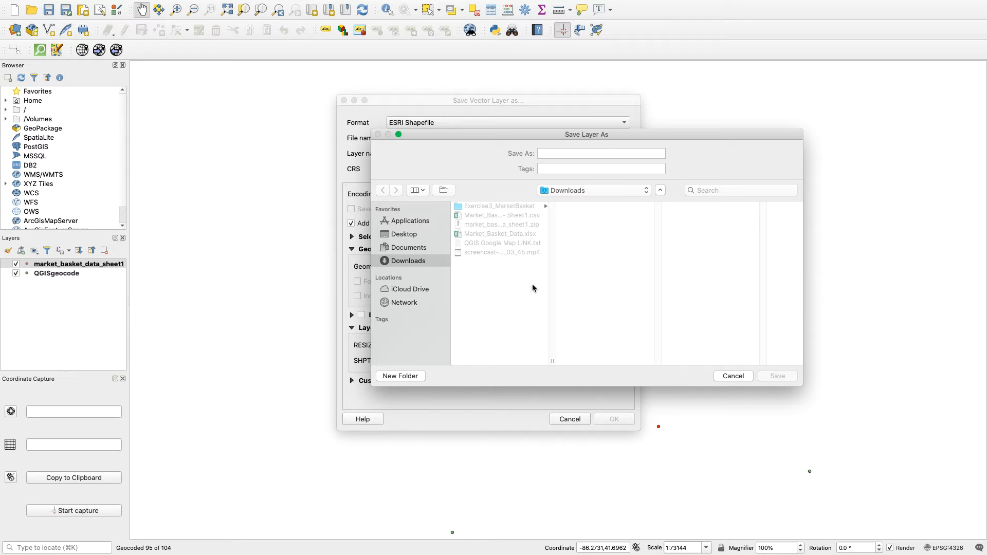
Save the CARTO layer as an ESRI Shapefile named CARTOgeocode in the Exercise3_MarketBasket folder and add it to the map.
click(565, 191)
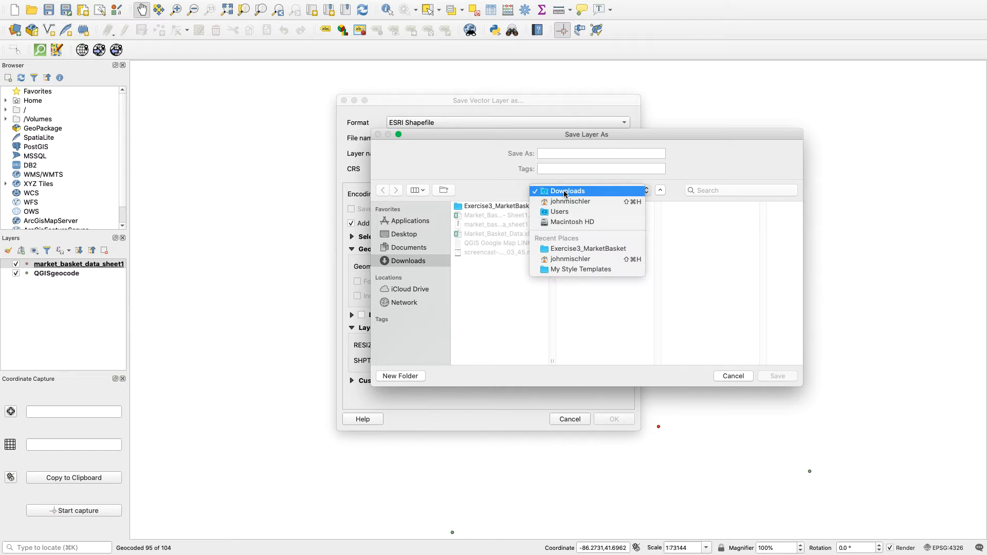
click(567, 249)
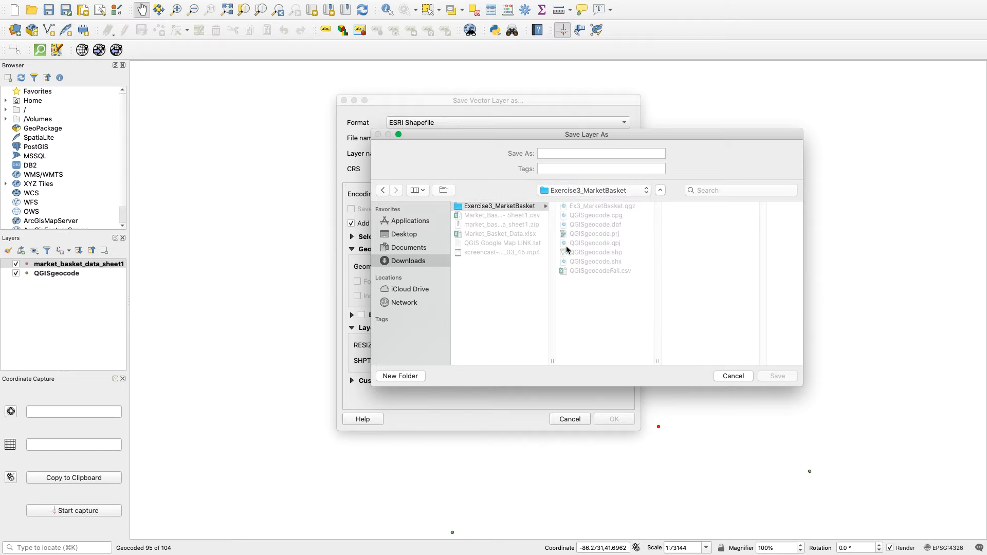
click(562, 154)
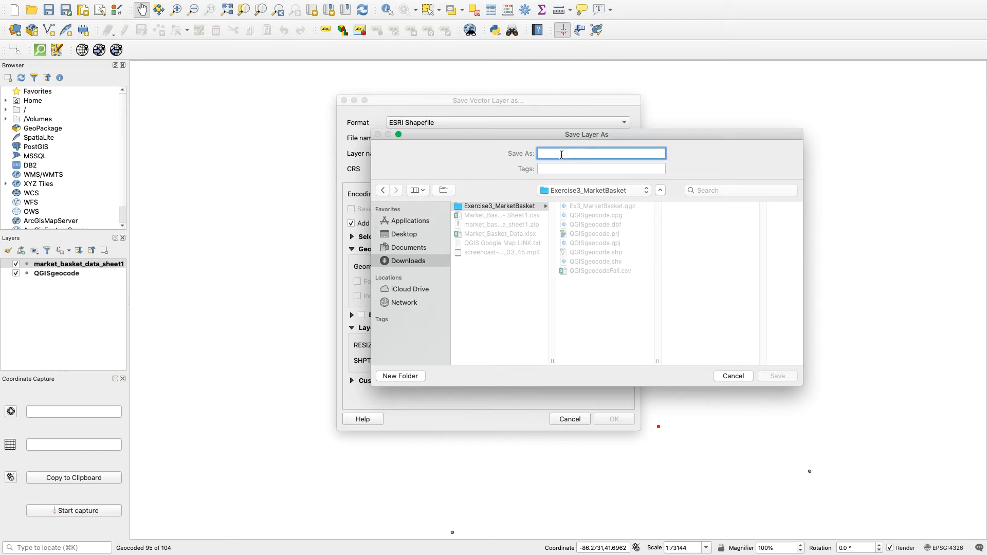
text(C)
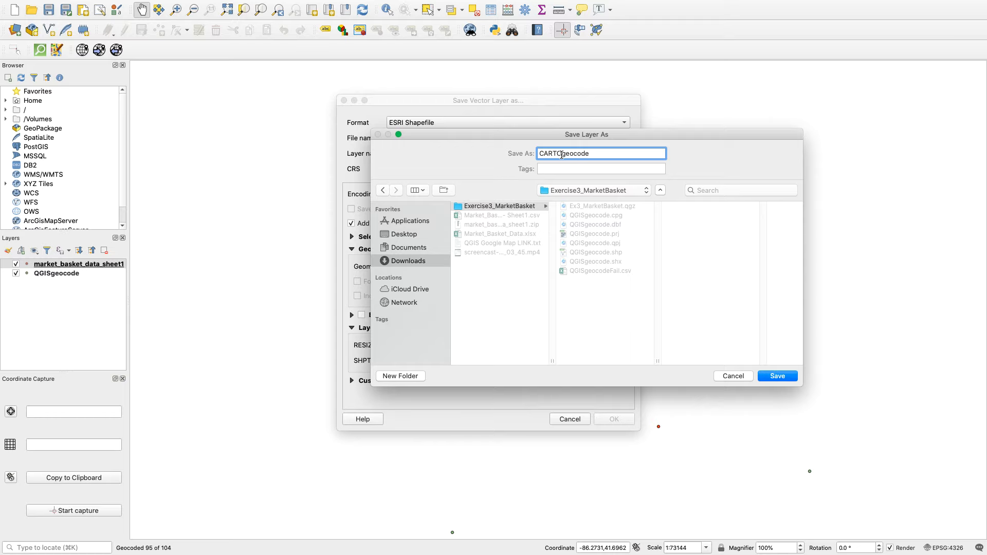
text(ARTOgeocode)
click(785, 378)
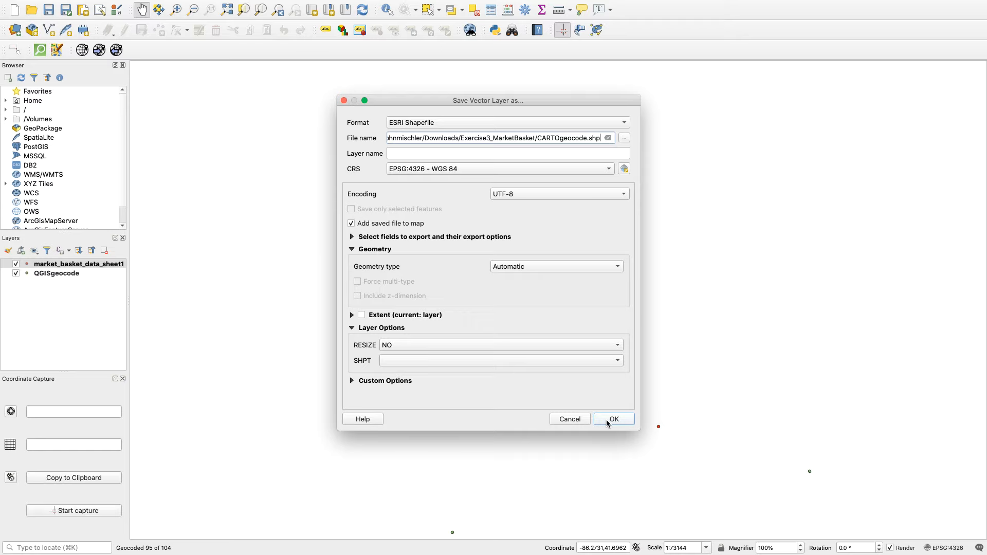
click(612, 420)
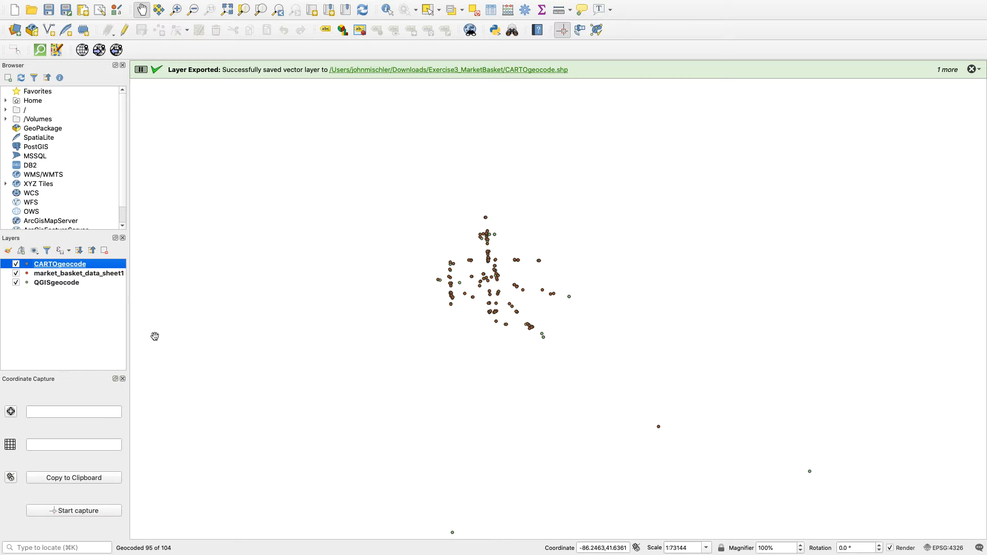
Change the CARTOgeocode layer's marker color to bright yellow.
double_click(28, 266)
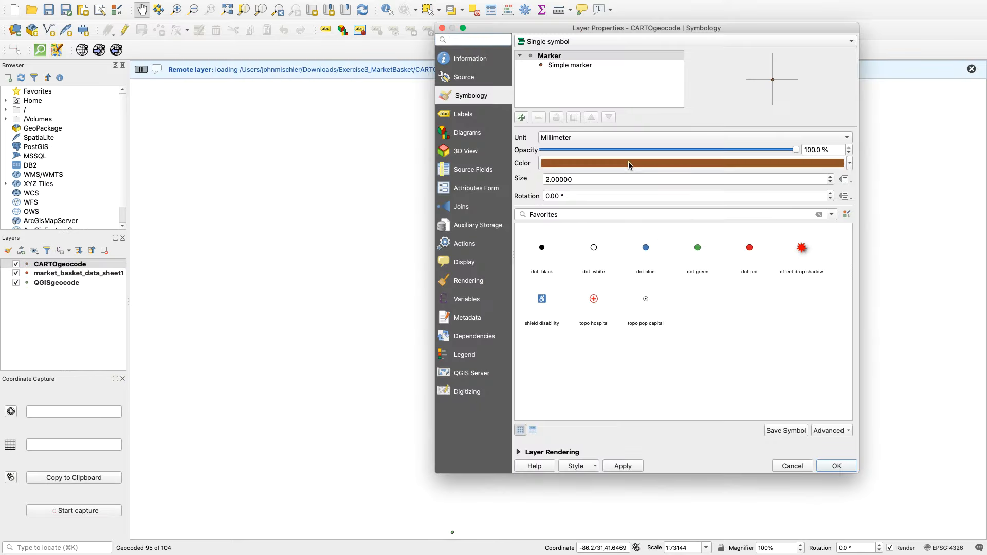
click(631, 165)
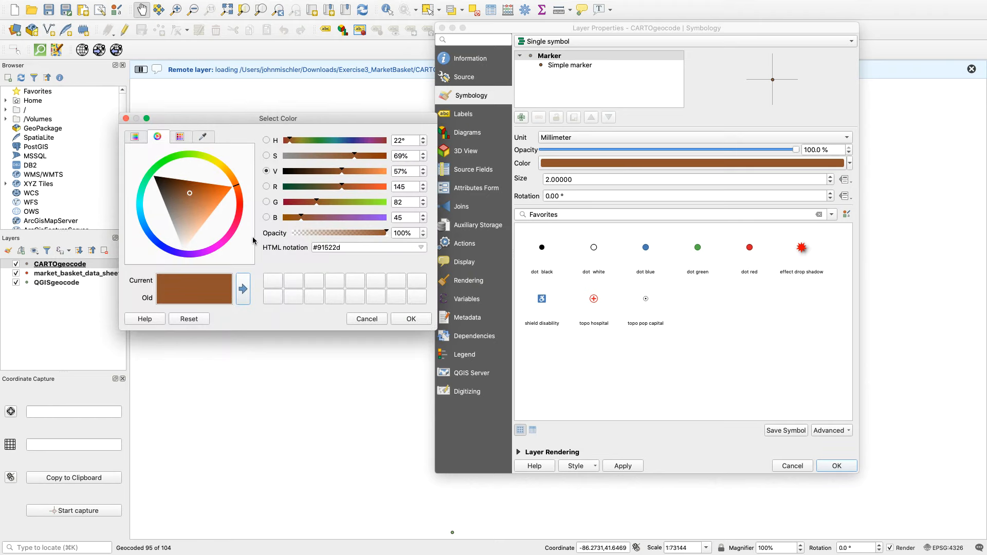
click(216, 163)
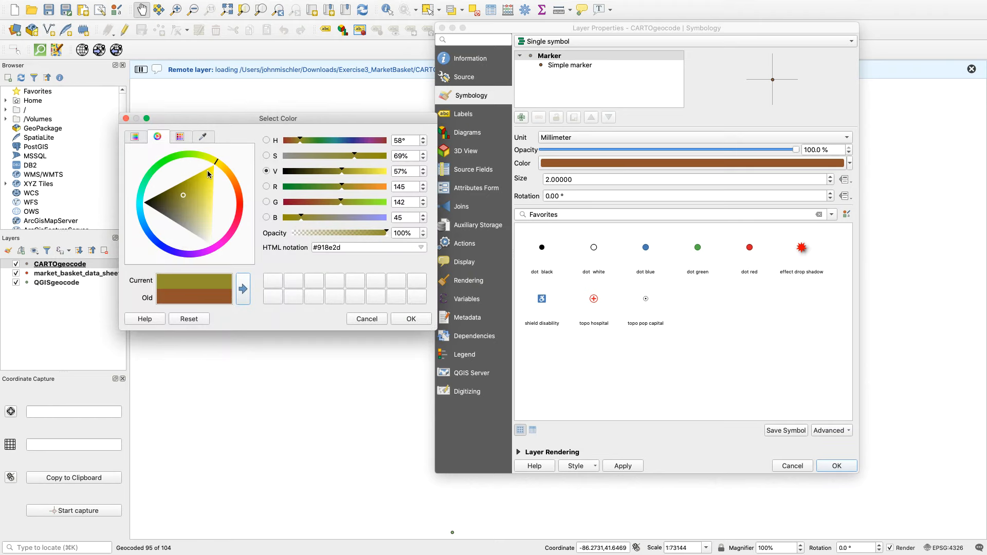
click(211, 174)
click(409, 318)
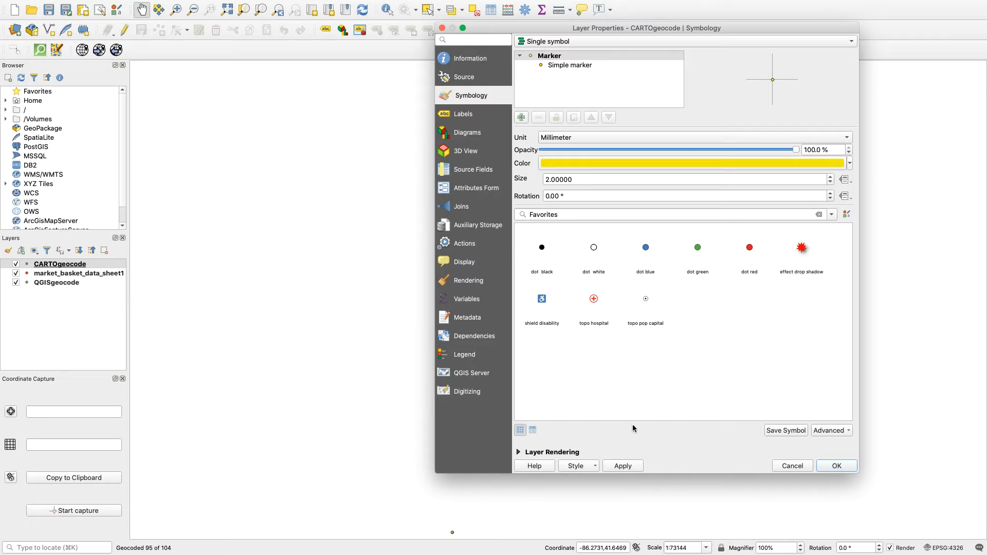
click(622, 466)
click(835, 466)
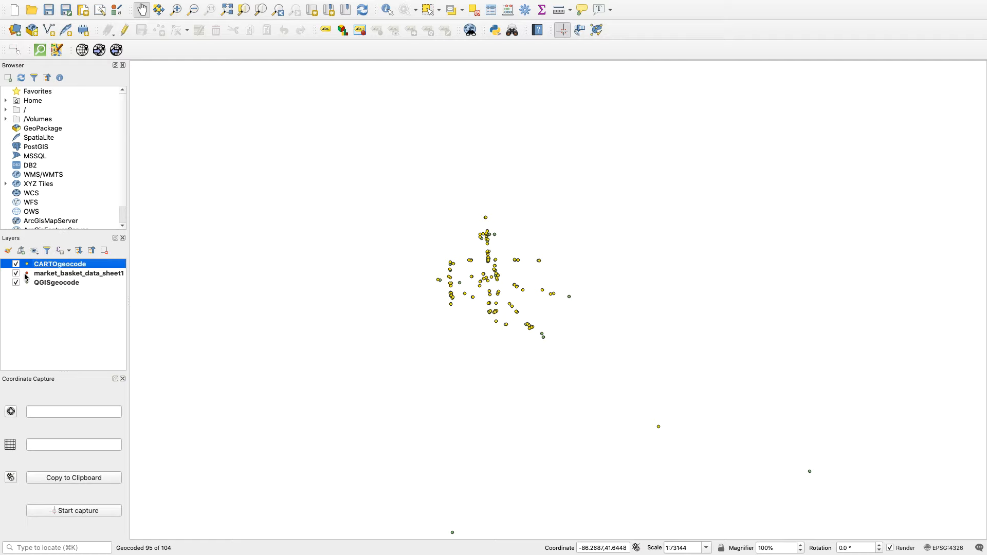
Remove the original market_basket_data_sheet1 layer from the project.
click(43, 275)
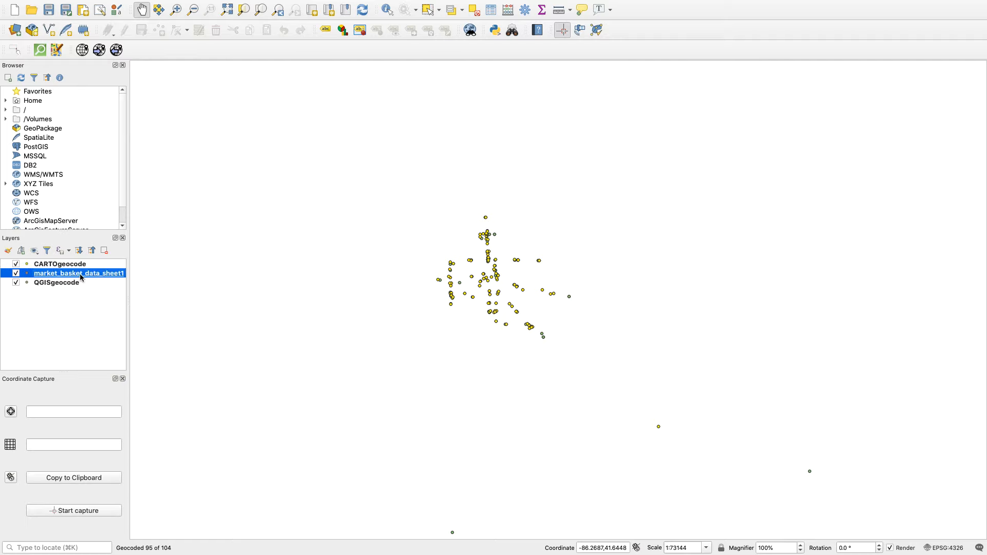
click(104, 250)
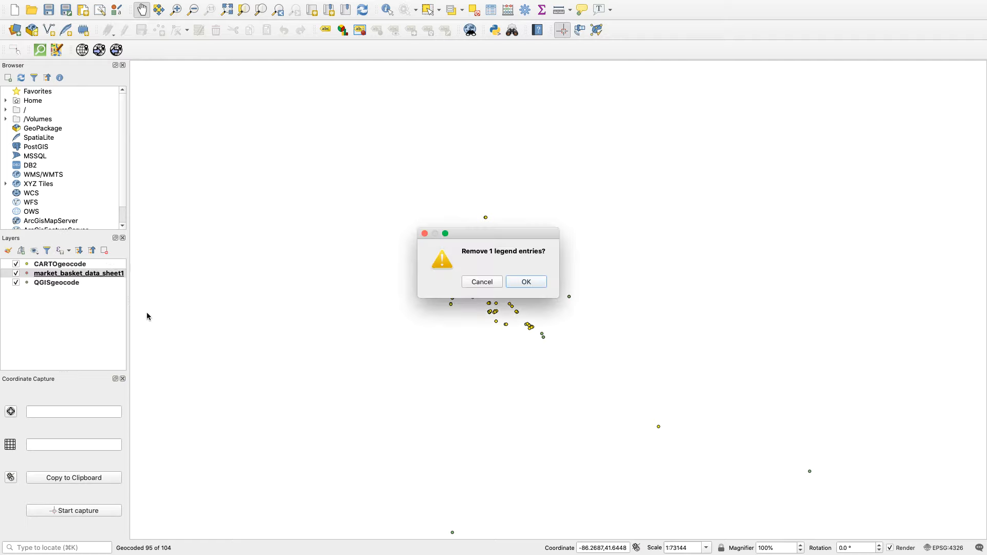
click(526, 283)
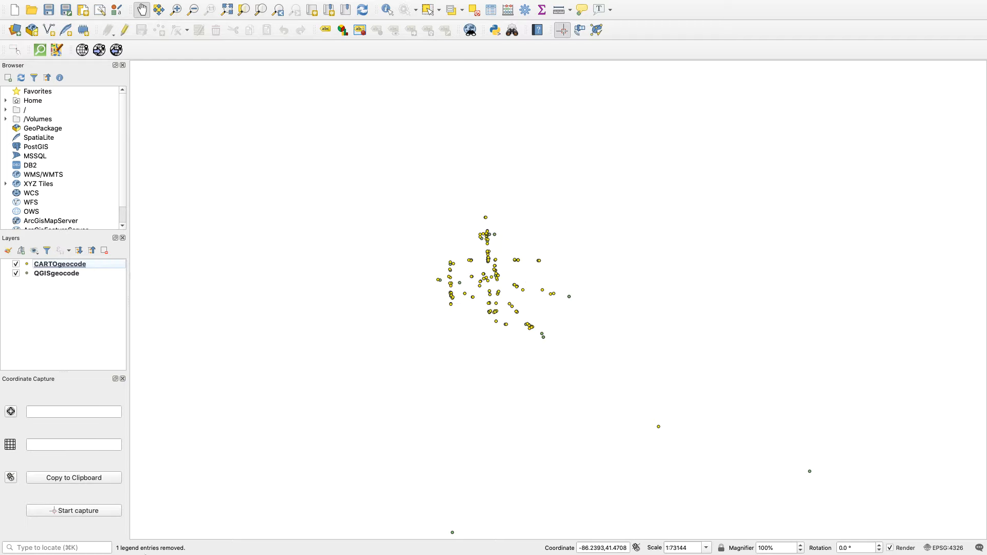
Switch to Finder to check the saved geocode files in the Exercise3_MarketBasket folder, and return to QGIS.
mouse_move(187, 551)
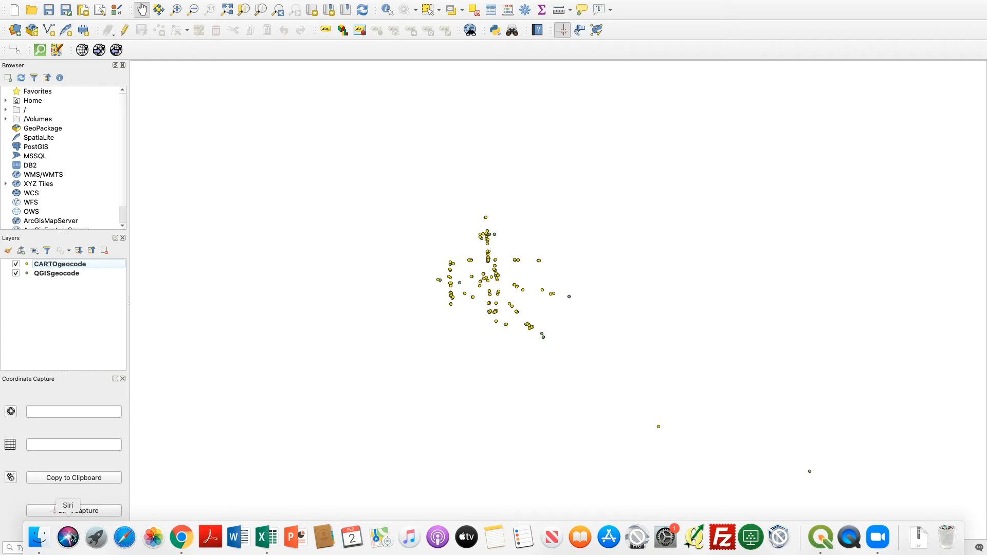
click(49, 538)
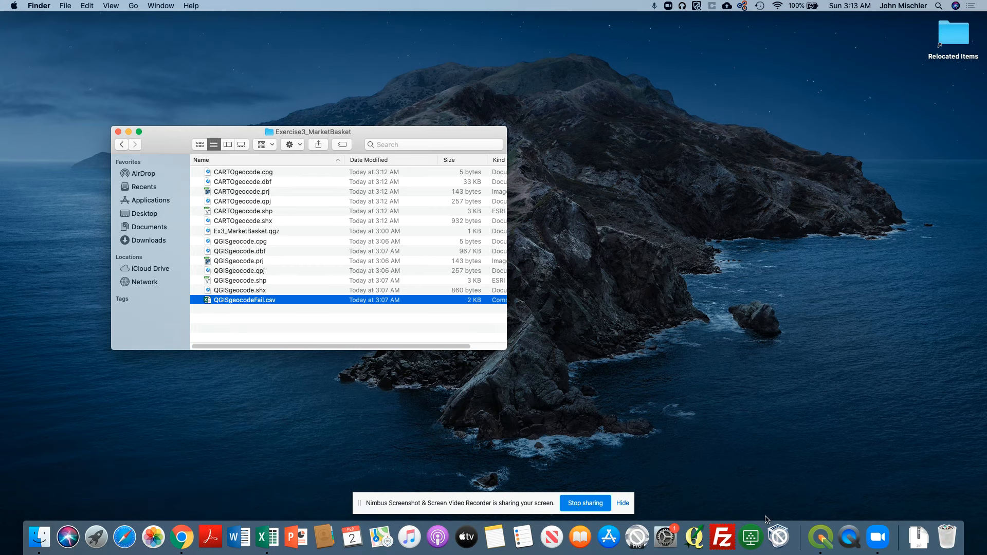
click(821, 538)
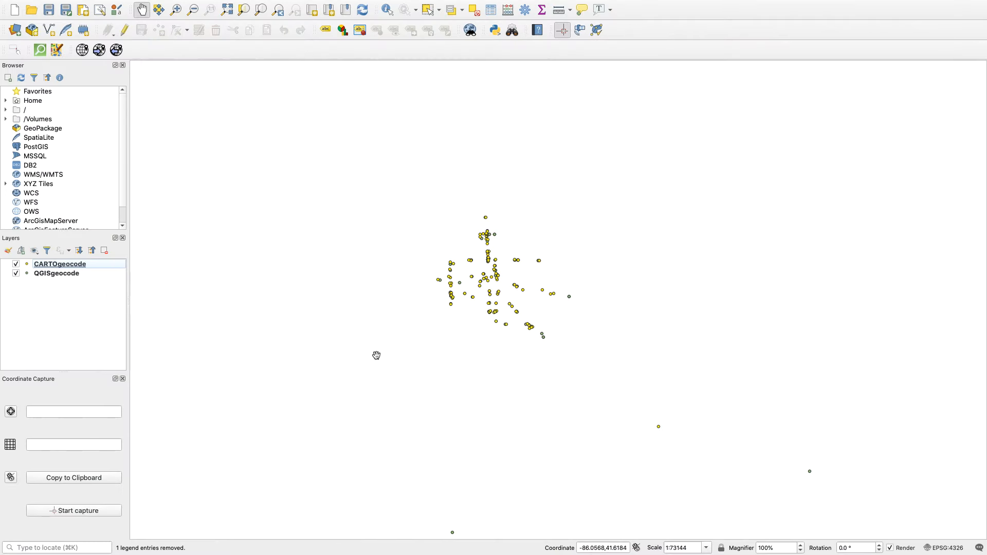
Add the OpenStreetMap XYZ tile basemap and place it beneath the CARTOgeocode and QGISgeocode layers.
click(29, 187)
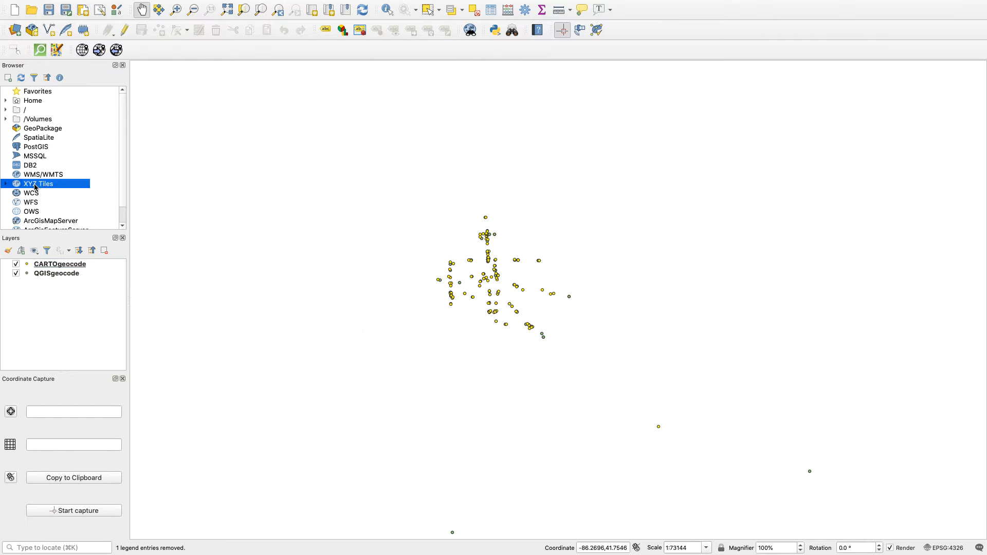
click(5, 184)
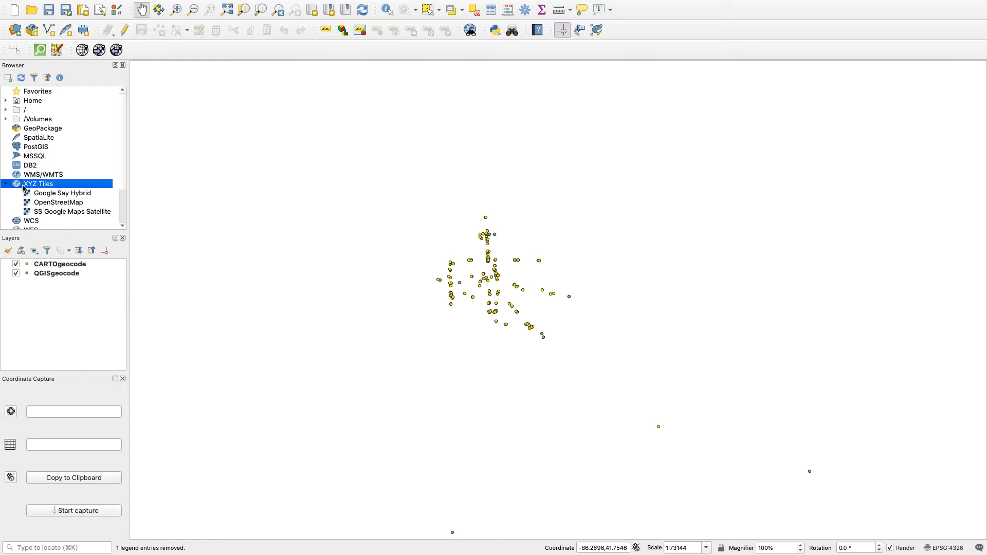
click(54, 203)
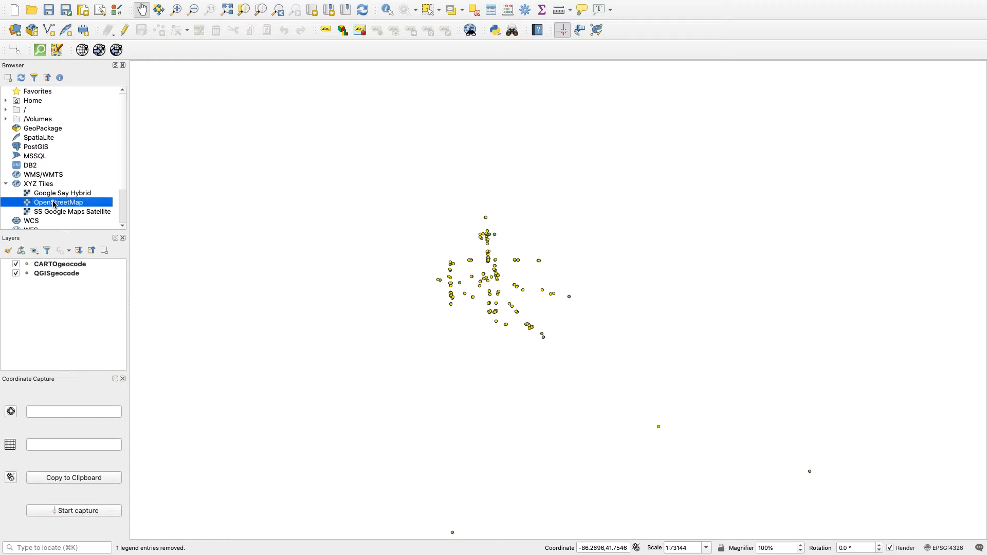
drag(55, 205, 338, 255)
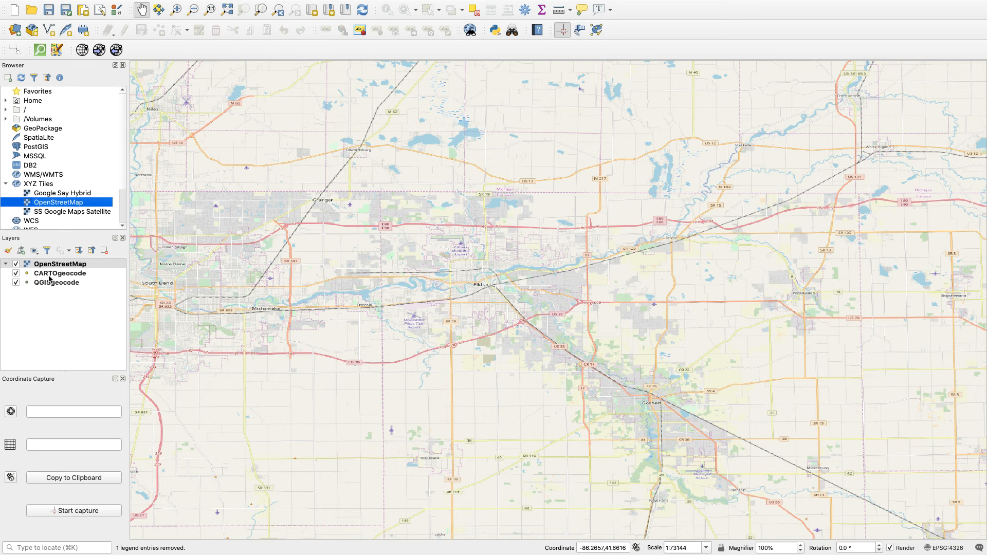
drag(49, 268, 48, 296)
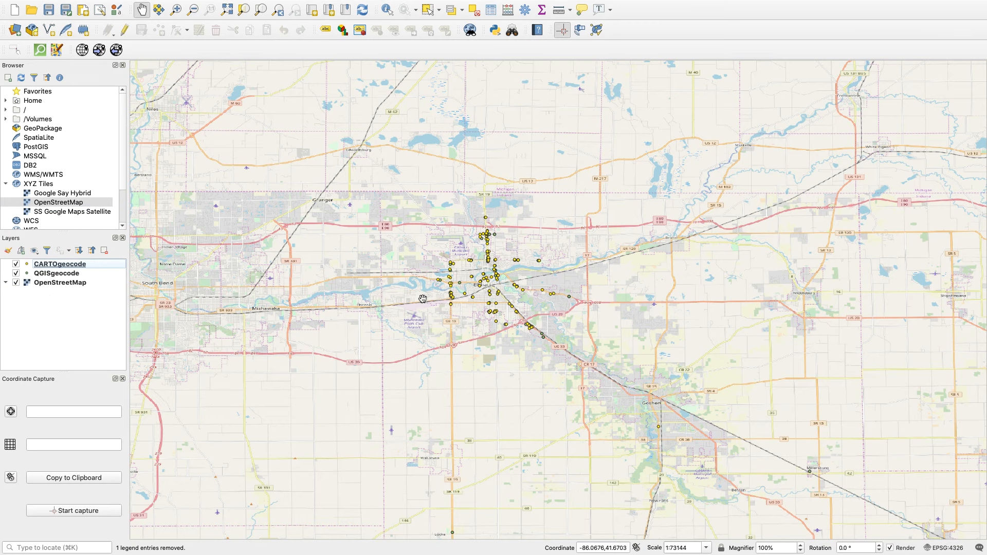
Set the project coordinate reference system to WGS 84 / UTM zone 16N (EPSG:32616).
click(936, 549)
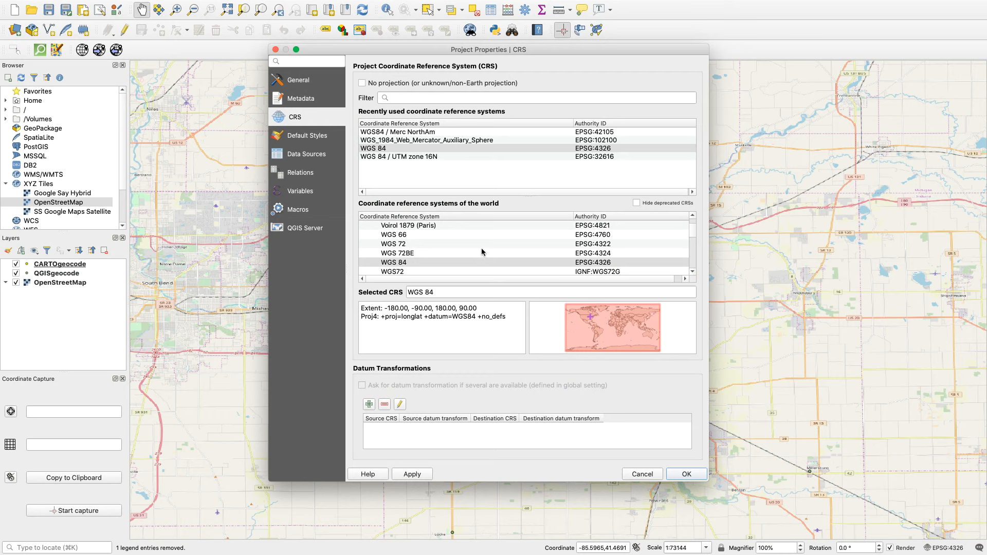
click(412, 157)
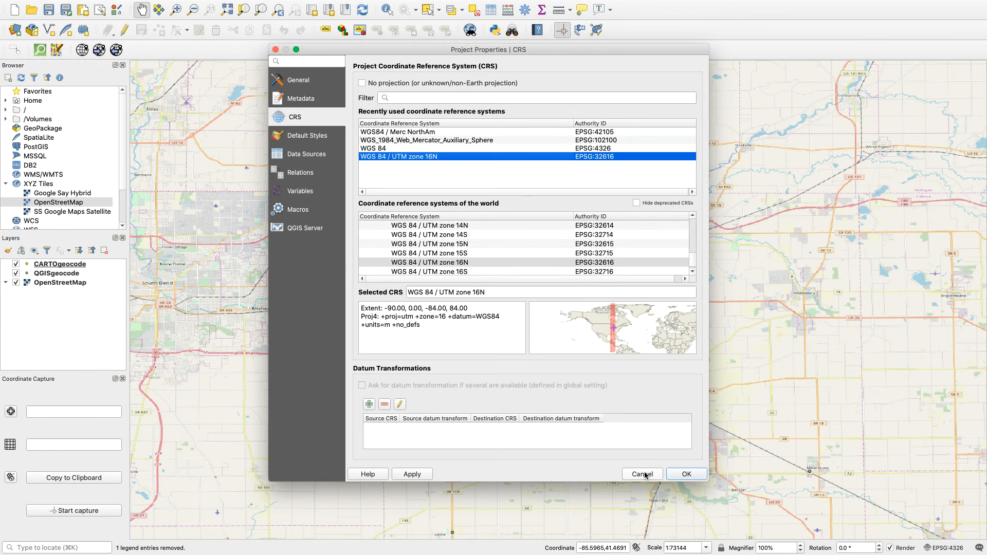
click(412, 475)
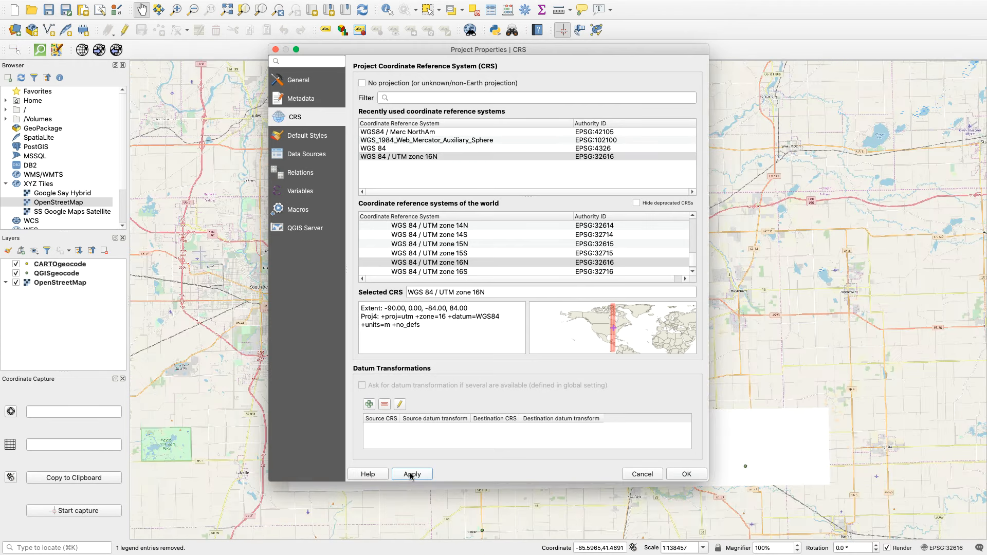
click(686, 475)
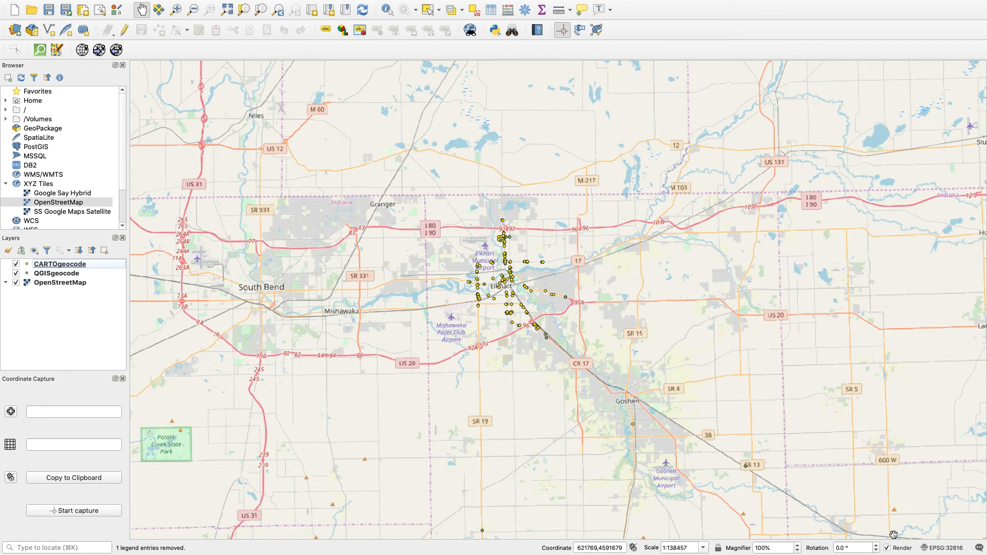
Recheck the project's WGS 84 / UTM zone 16N setting and inspect the geocoded points around Elkhart more closely.
click(948, 549)
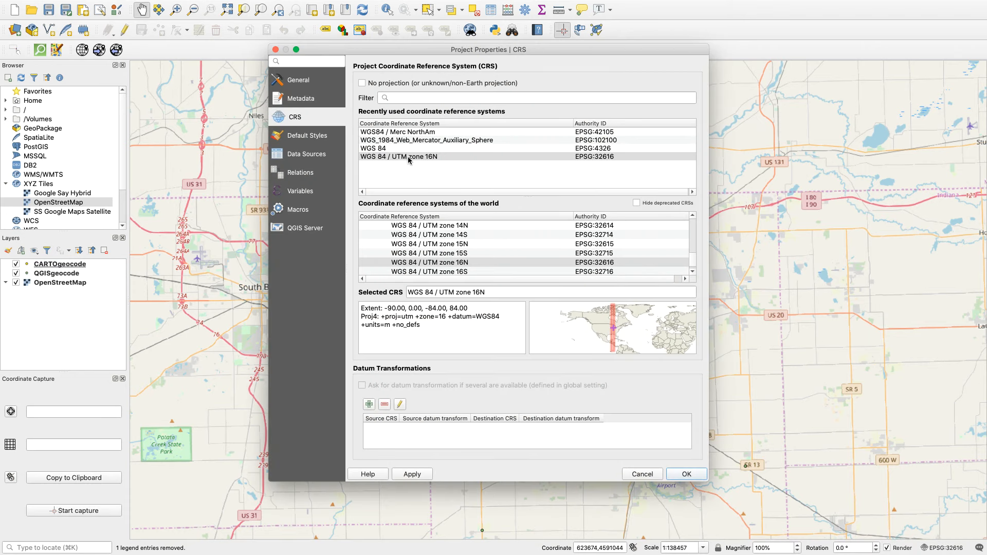
click(410, 160)
click(680, 476)
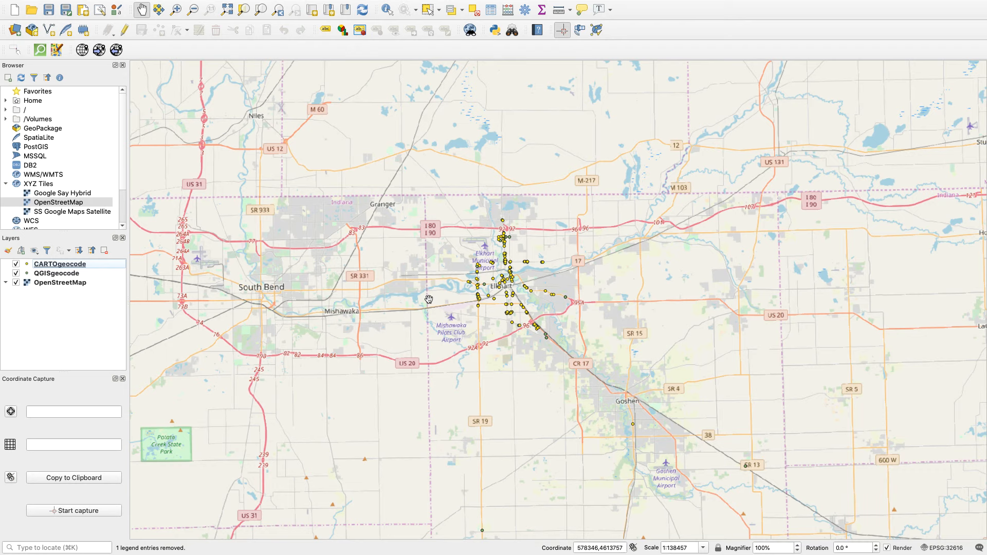
click(177, 12)
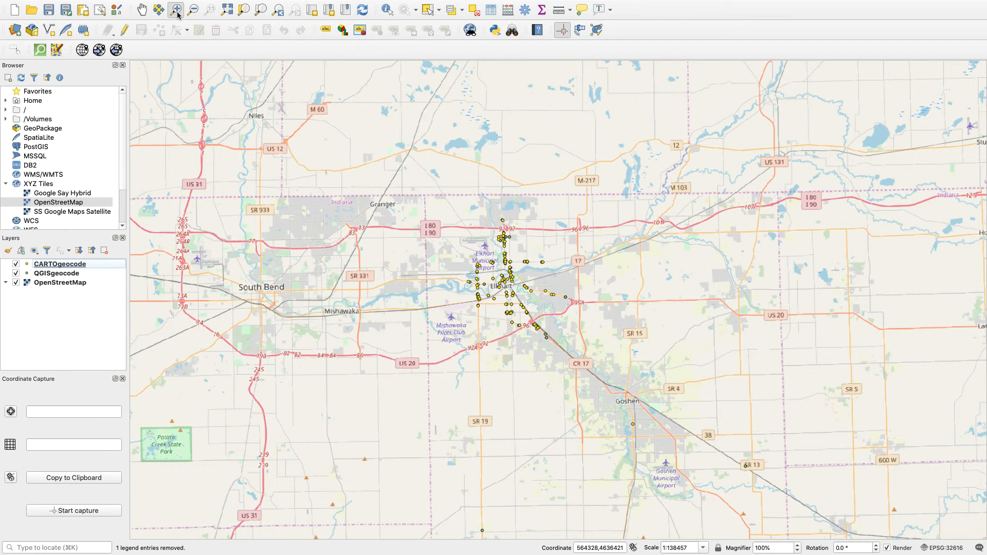
click(510, 285)
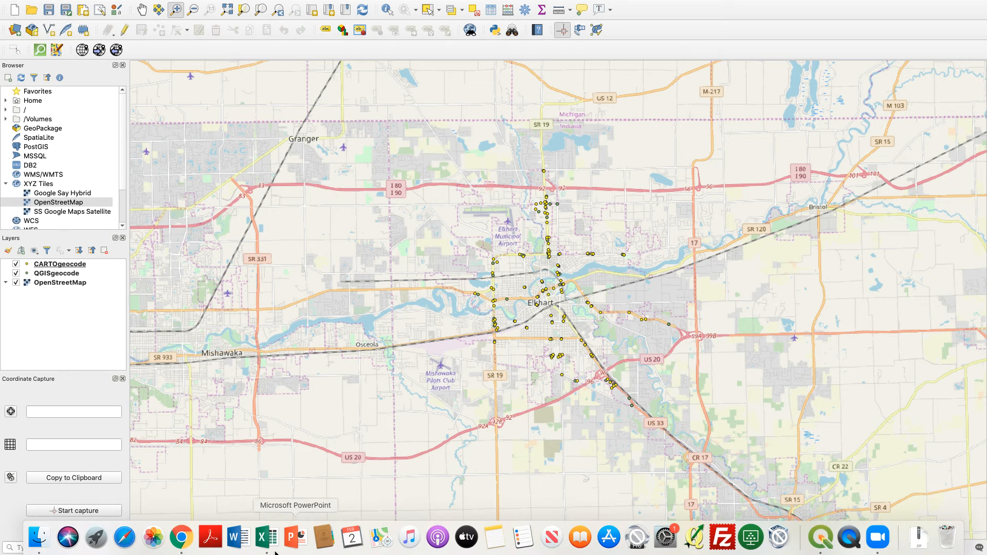
Switch to Chrome and open the Exercise 3 QGIS document from the Exercises page of the GIS 2020 site.
click(181, 535)
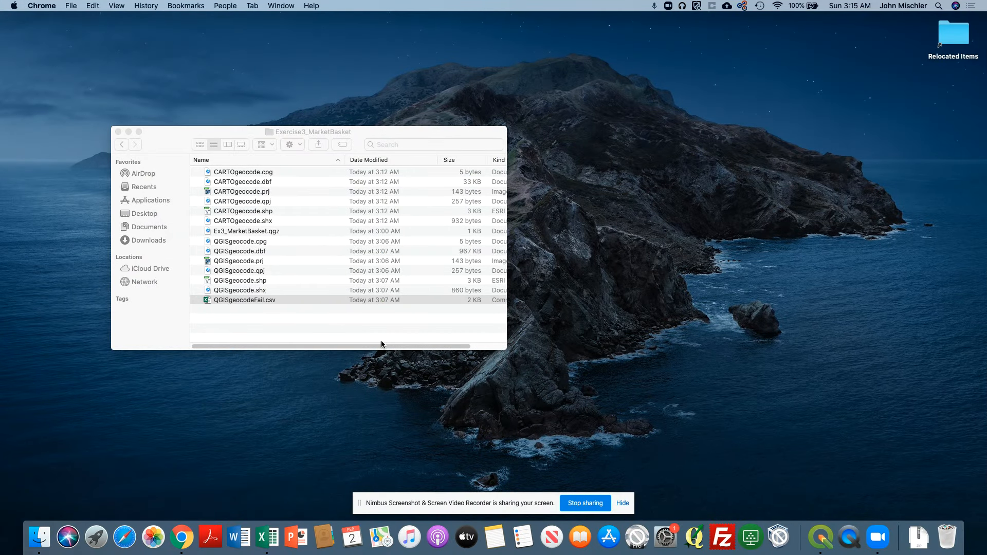
click(181, 537)
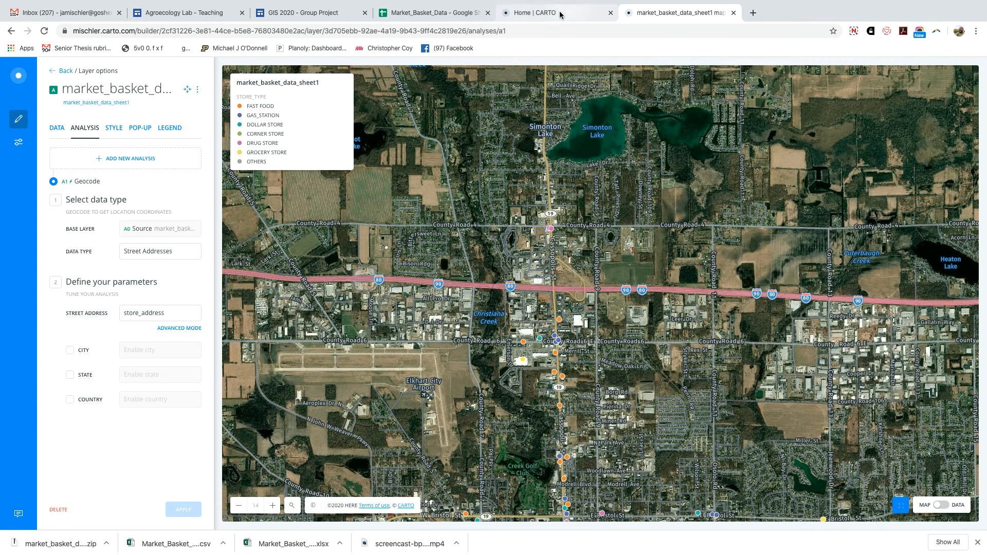
click(300, 14)
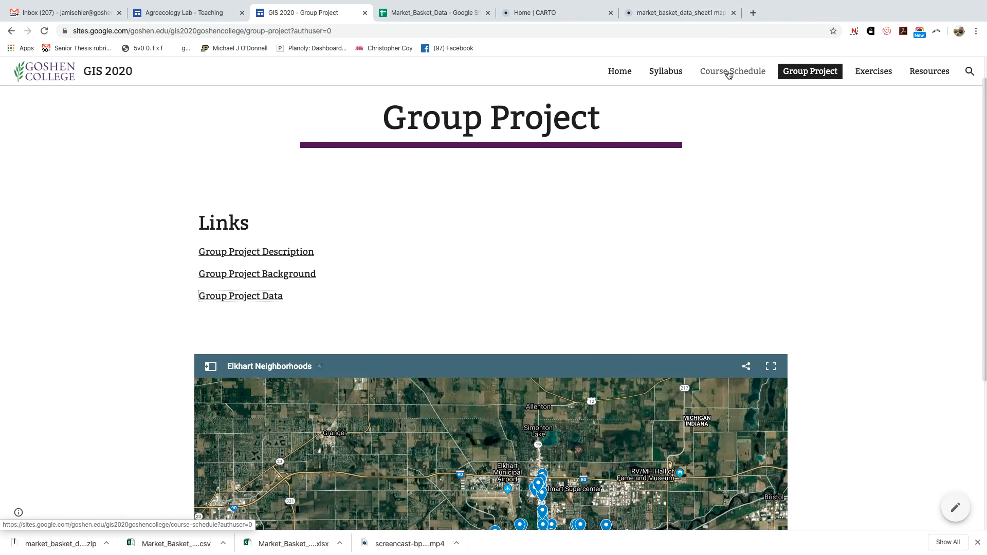
click(858, 73)
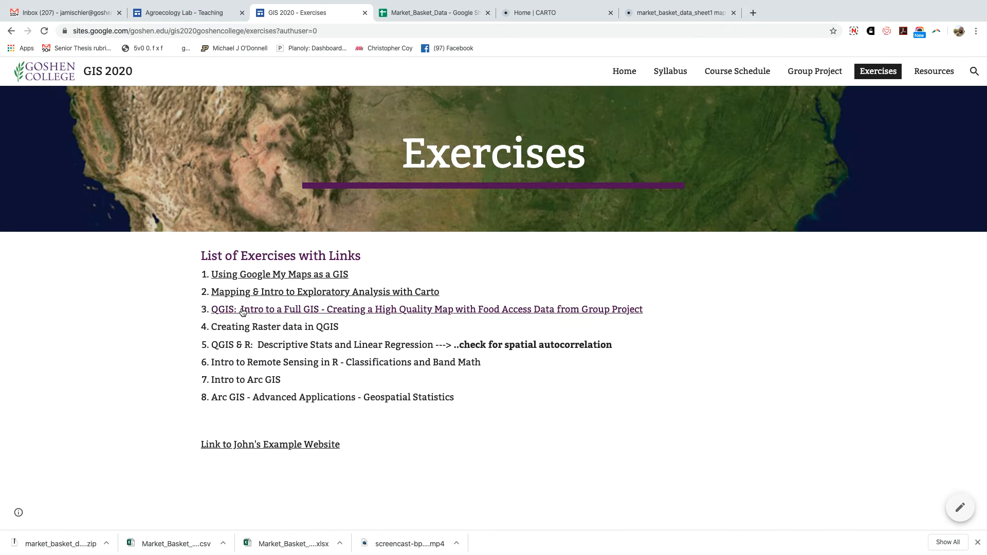
click(242, 312)
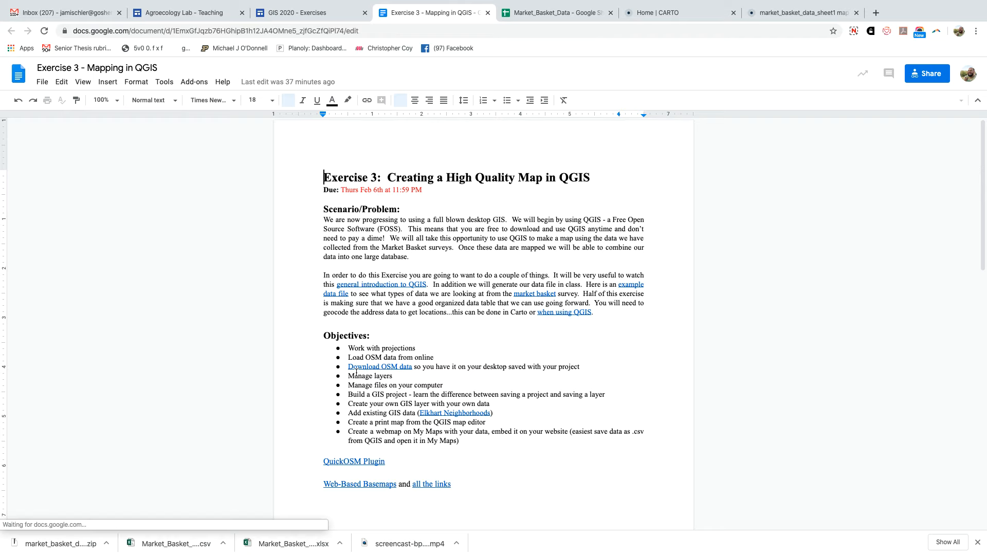
Review the objectives and rubric in the Exercise 3 document and consult its linked QuickOSM Plugin article, then close the article.
scroll(493, 478, down, 4)
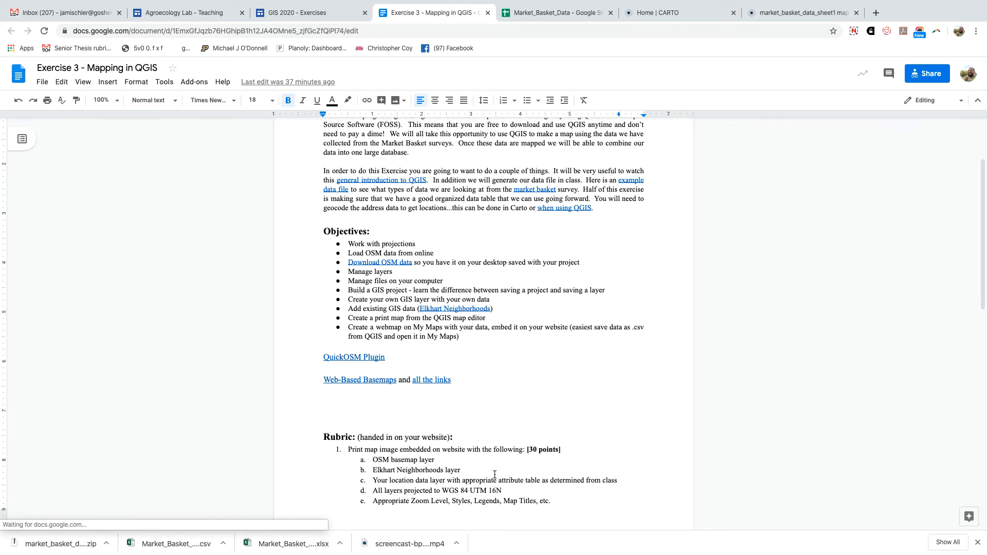
scroll(421, 438, down, 3)
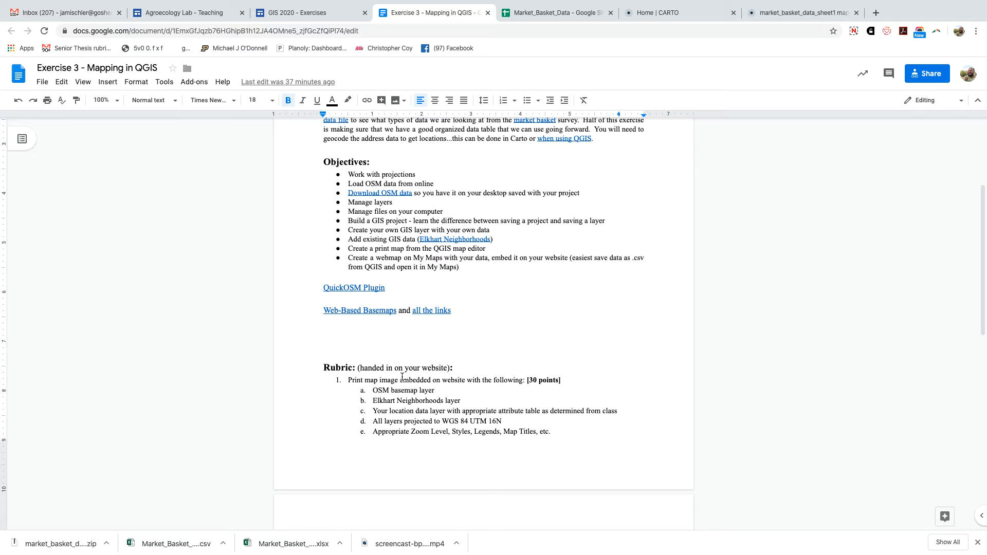
click(341, 289)
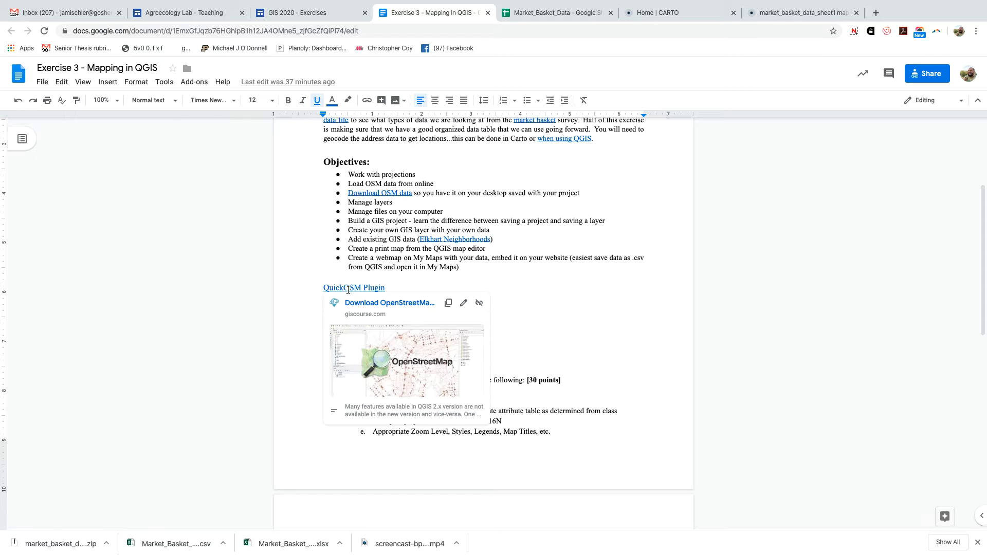
click(357, 302)
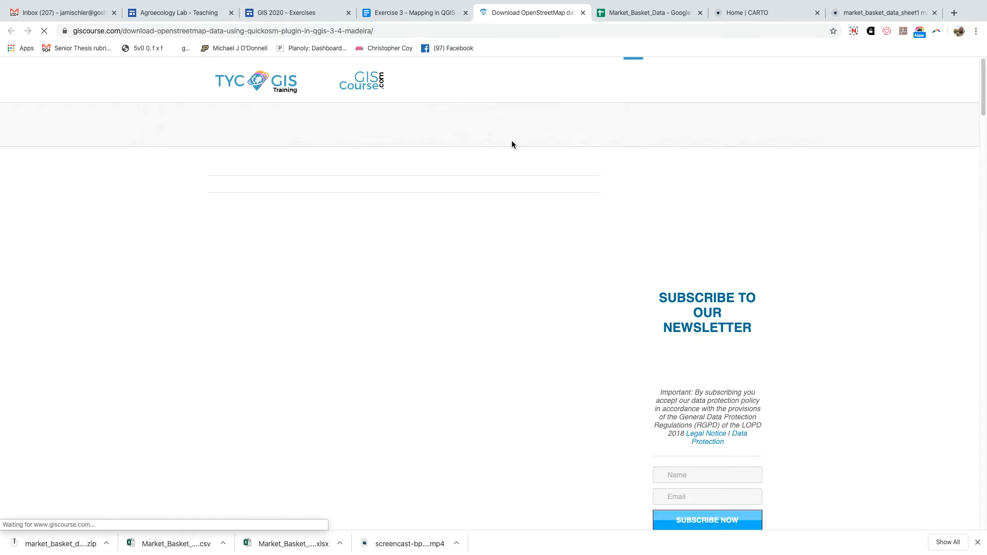
click(583, 12)
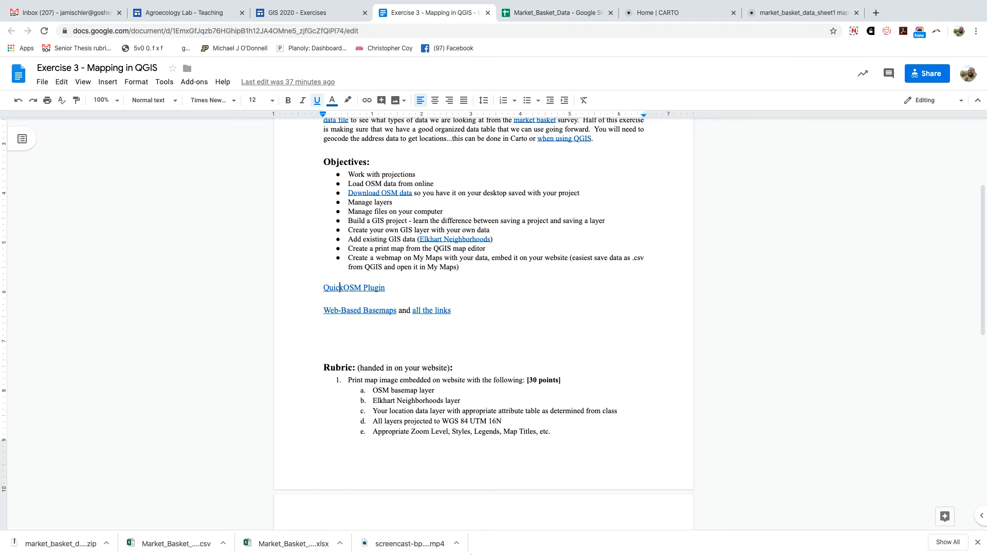
Switch to QGIS and look up the QuickOSM plugin in the plugin manager to check its installation.
mouse_move(475, 553)
click(813, 541)
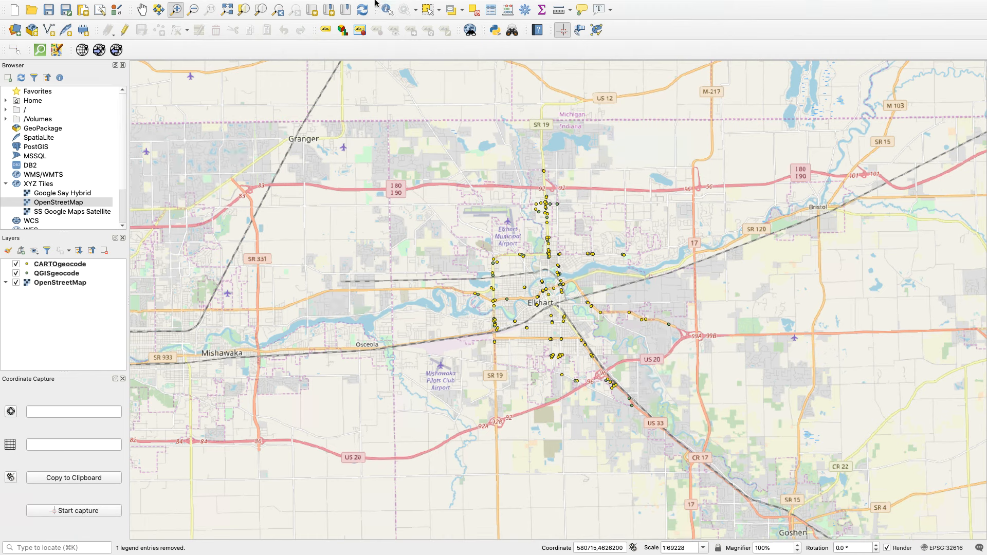
mouse_move(371, 2)
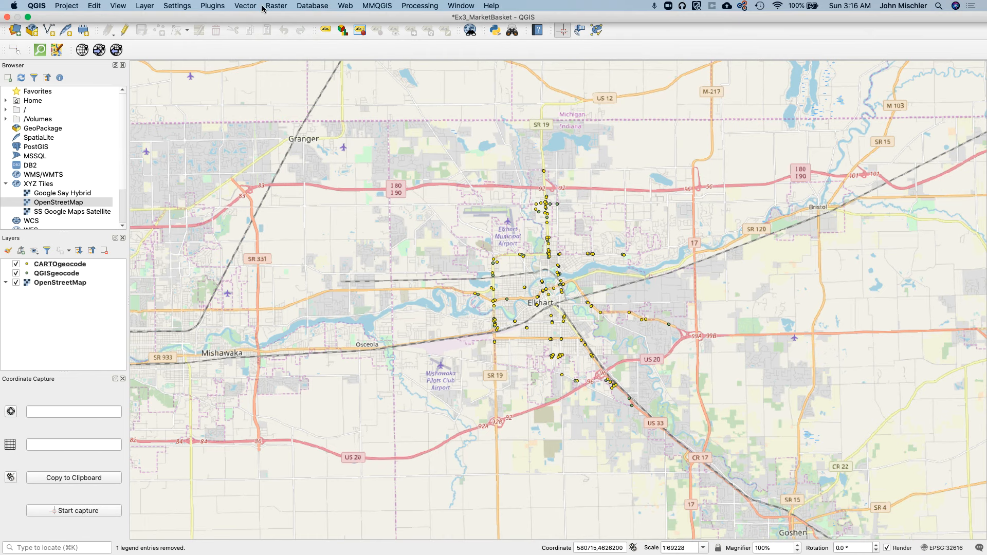
click(212, 5)
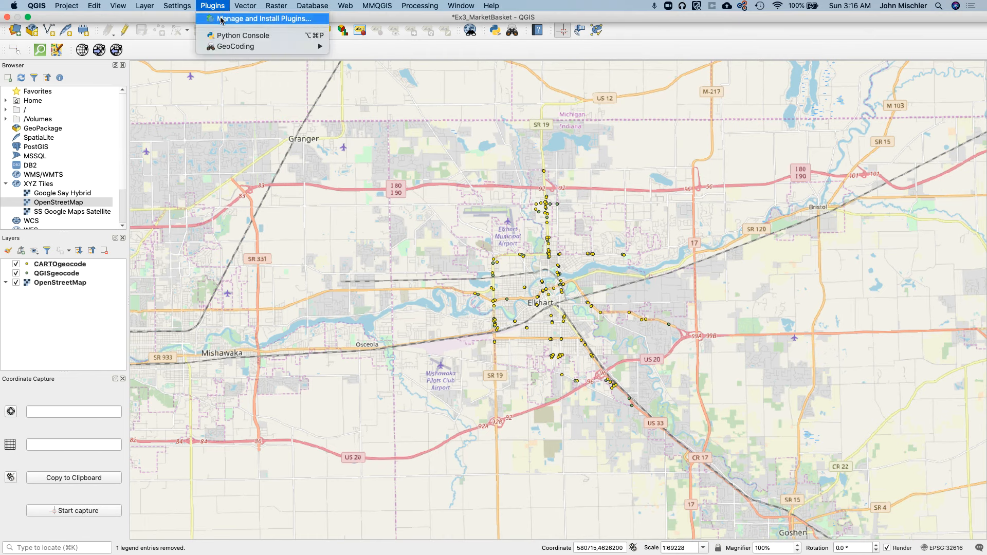
click(221, 20)
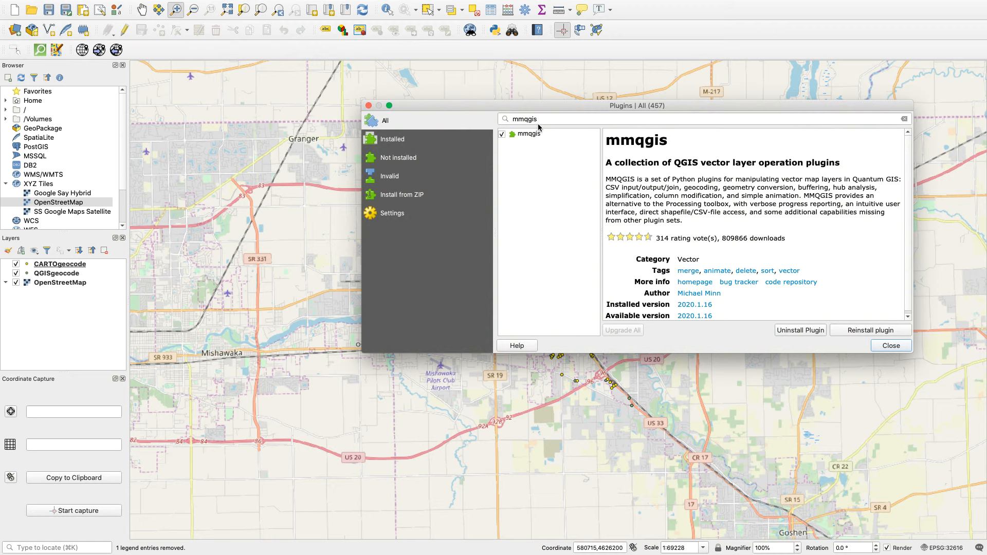
double_click(538, 123)
text(q)
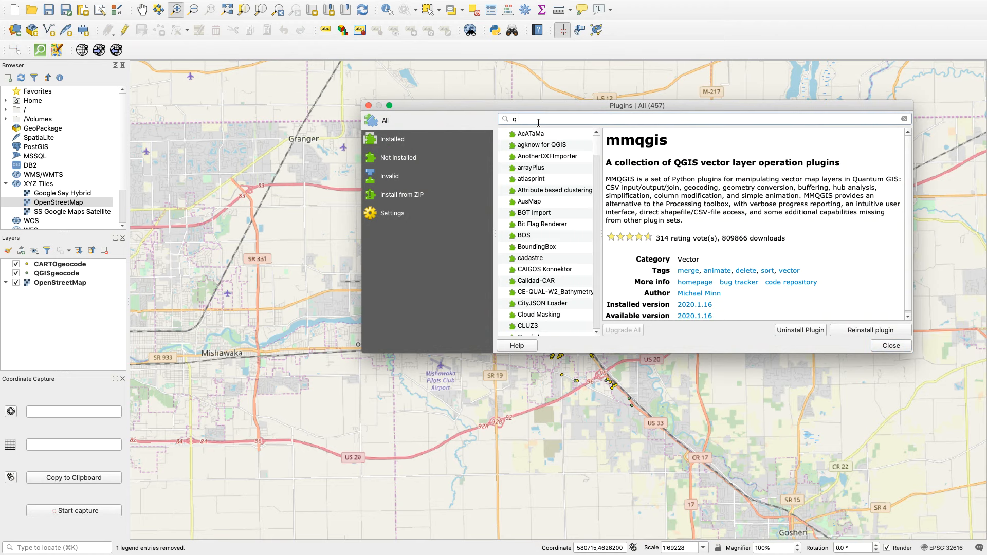
text(uickosm)
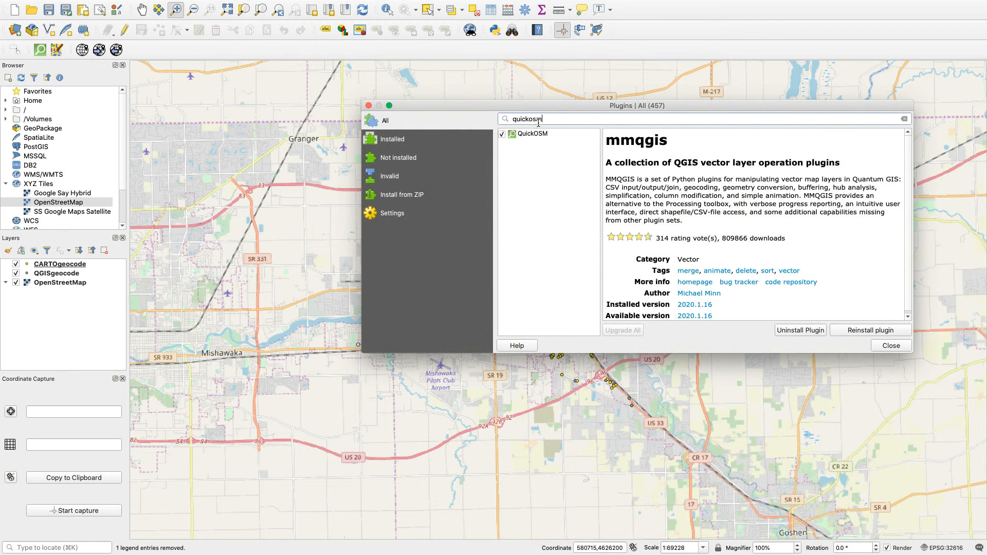
click(539, 135)
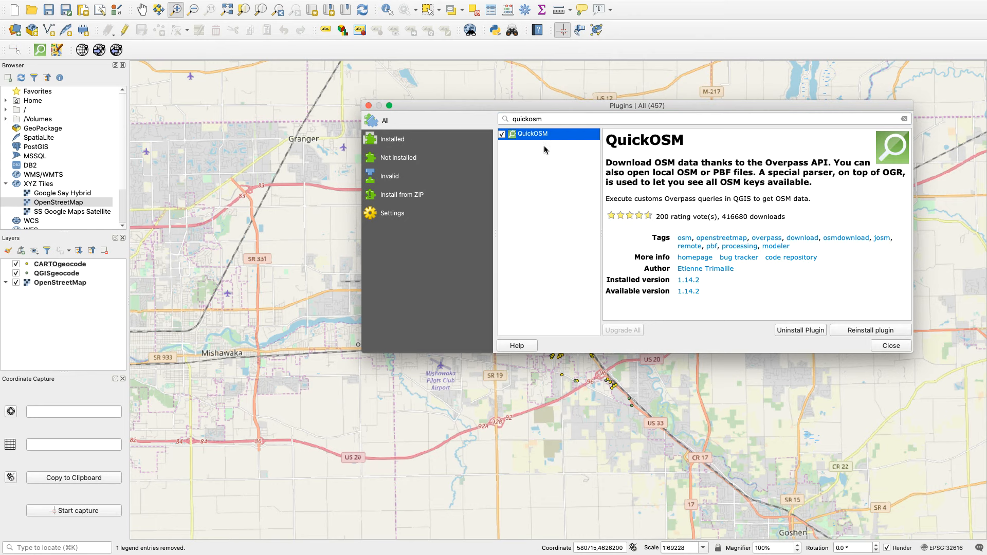
click(891, 346)
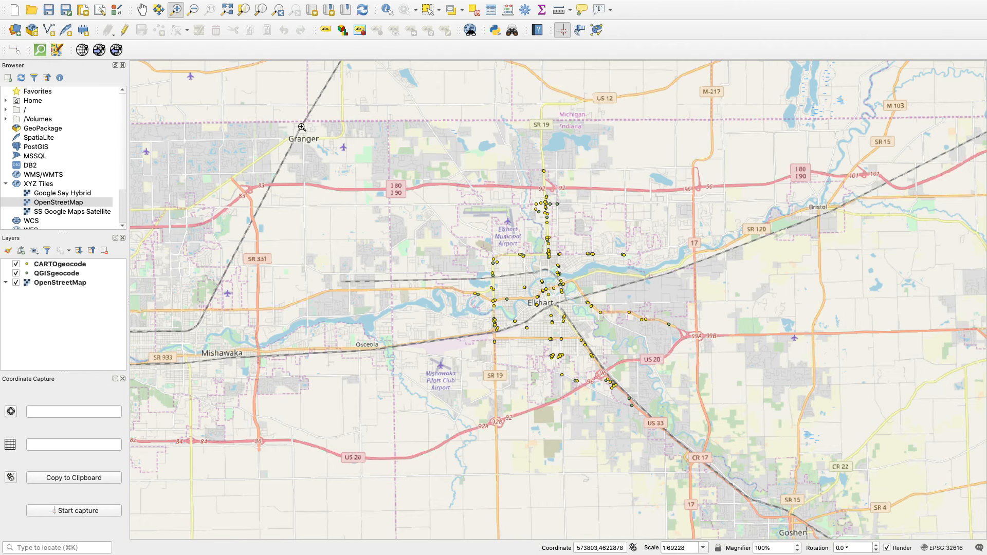
Open the QuickOSM plugin's quick query form.
mouse_move(270, 3)
mouse_move(211, 9)
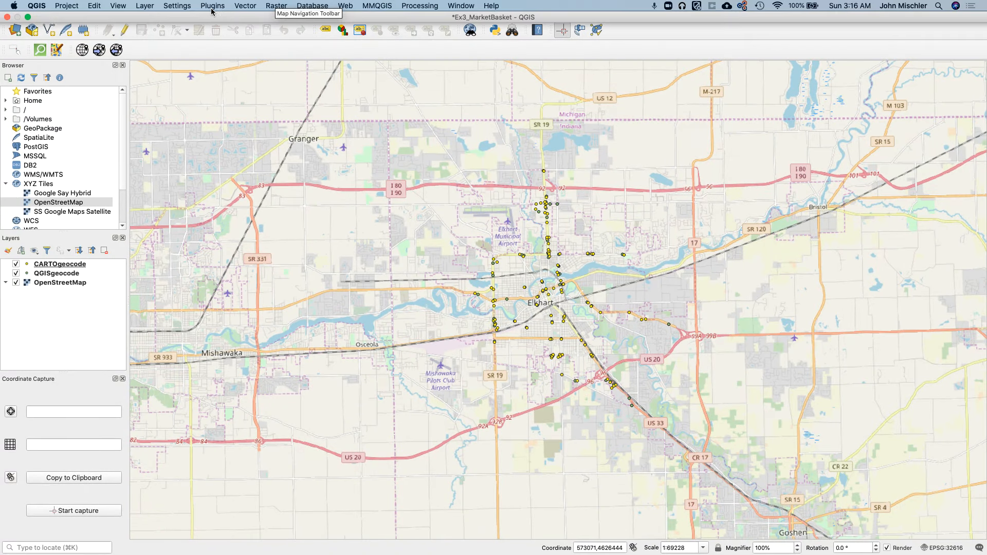
click(244, 5)
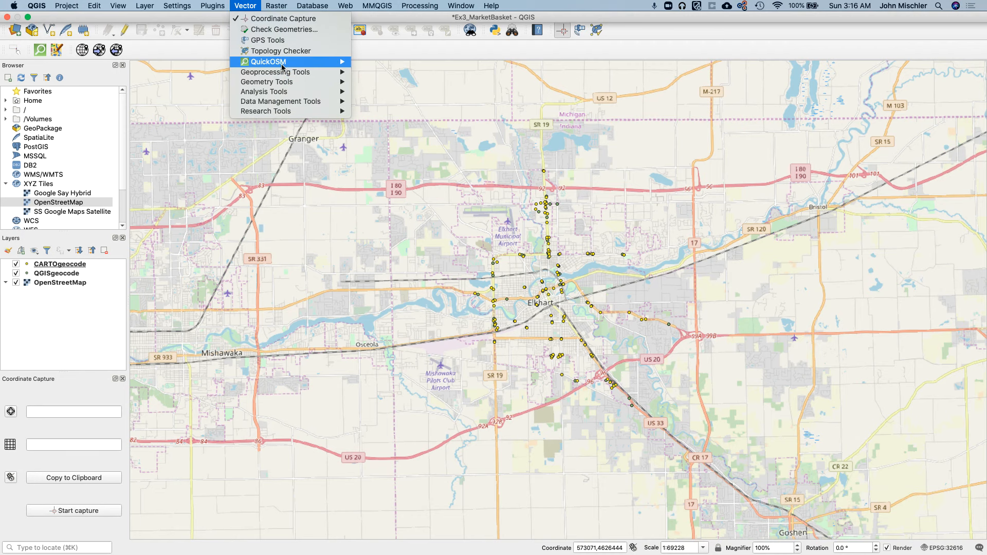
mouse_move(283, 66)
click(375, 62)
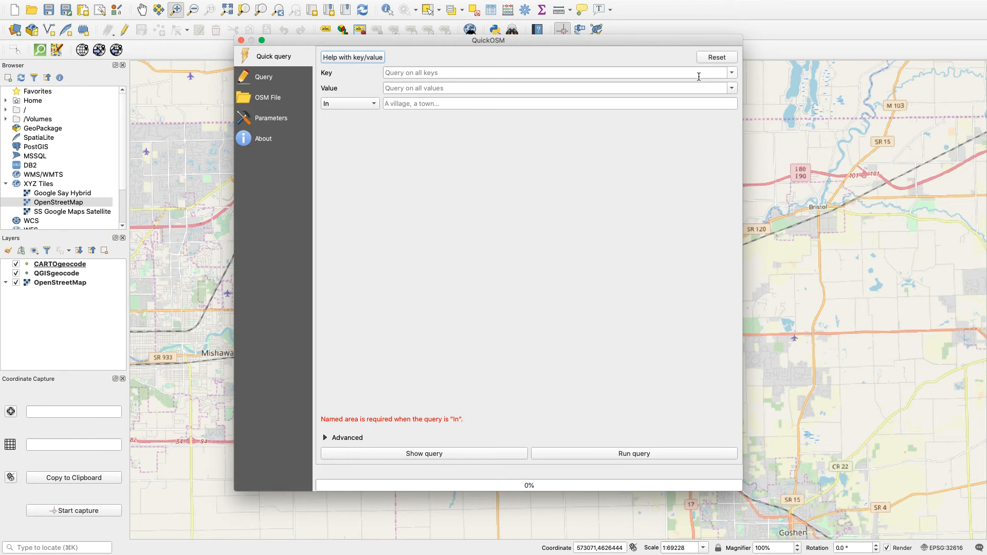
Browse the available OSM keys and set the quick query's key to building.
click(732, 73)
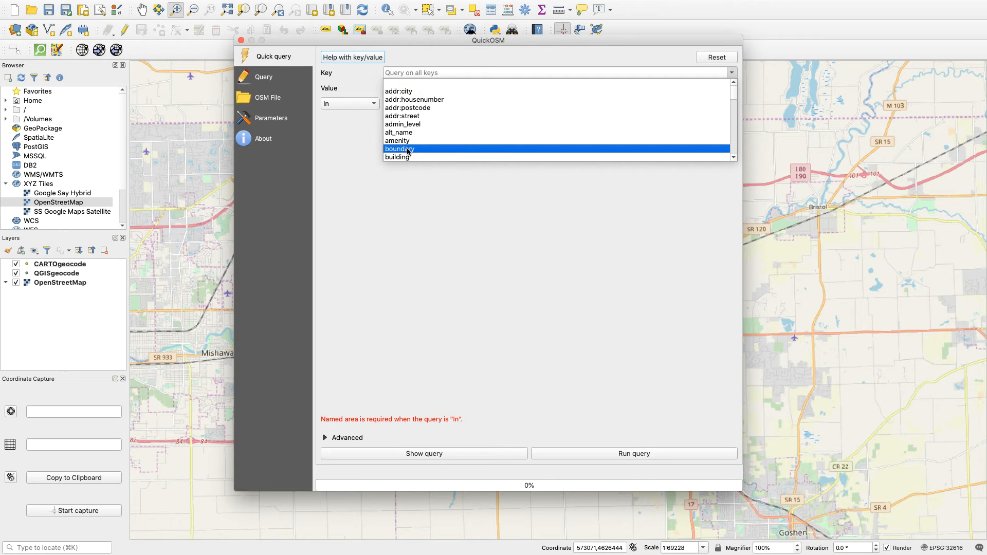
click(416, 83)
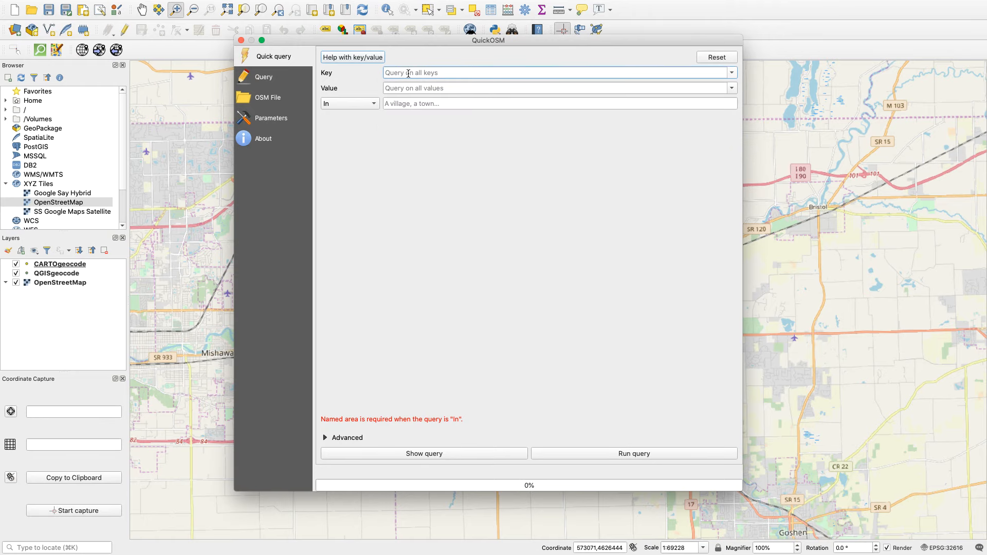
click(732, 72)
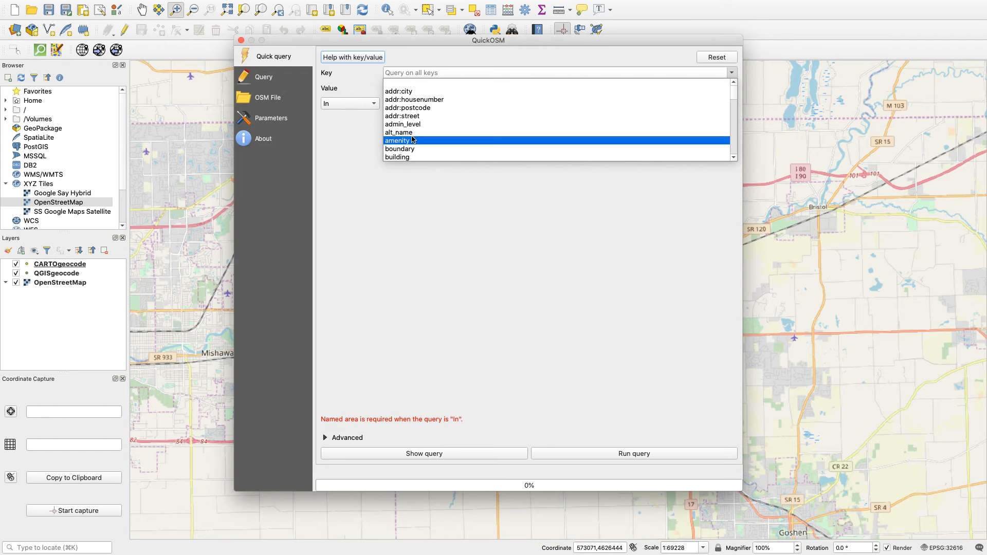
scroll(683, 133, down, 4)
scroll(689, 110, down, 10)
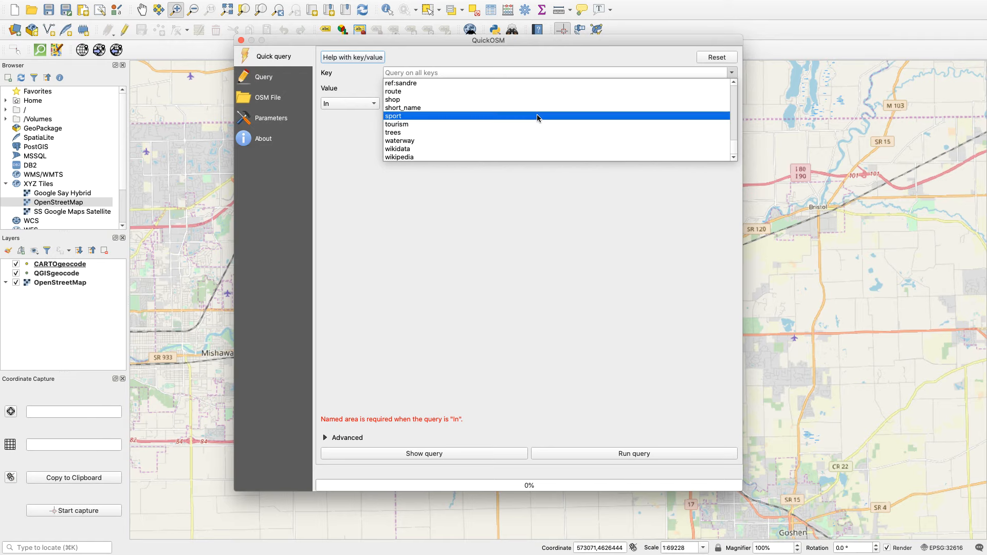
scroll(507, 126, up, 2)
scroll(507, 126, up, 3)
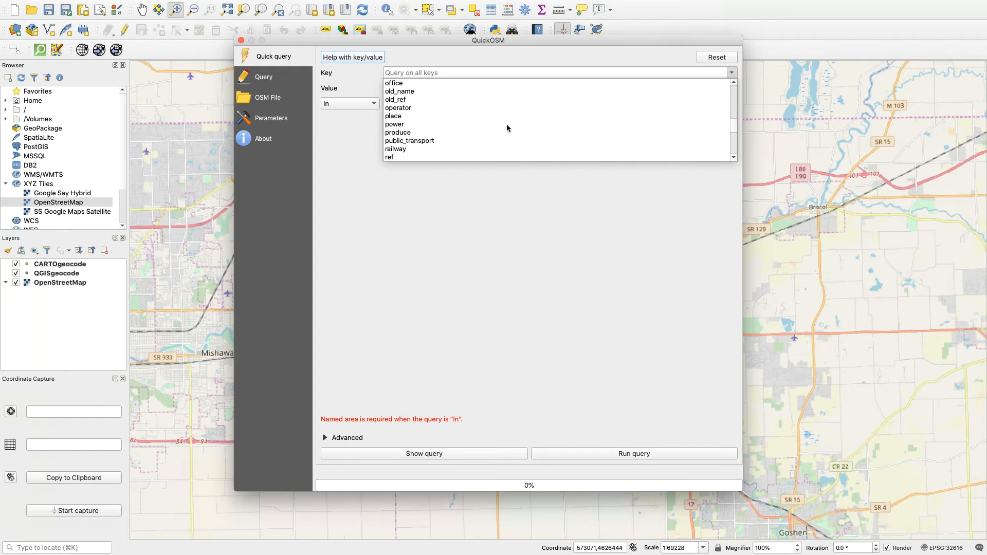
scroll(507, 117, up, 2)
scroll(507, 117, up, 3)
scroll(507, 119, up, 3)
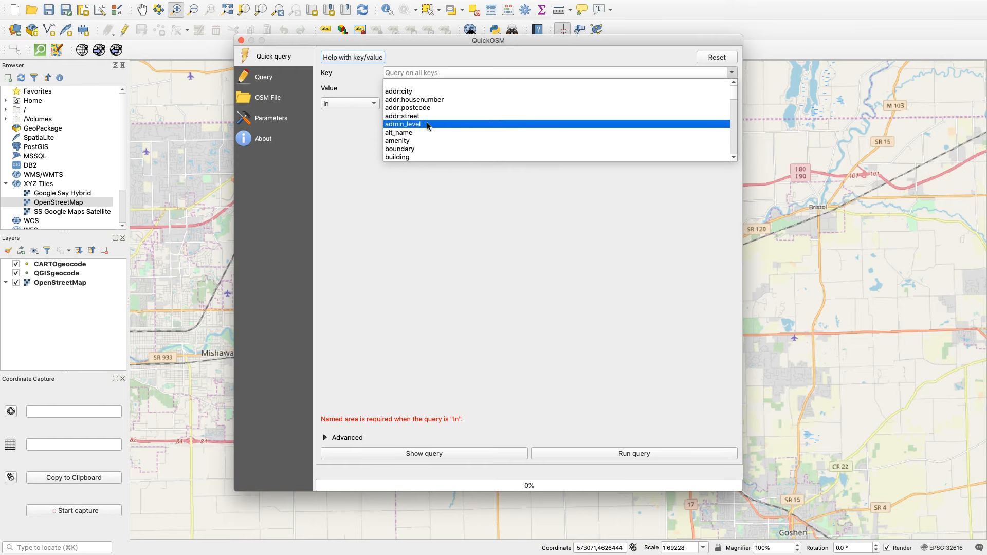
click(406, 156)
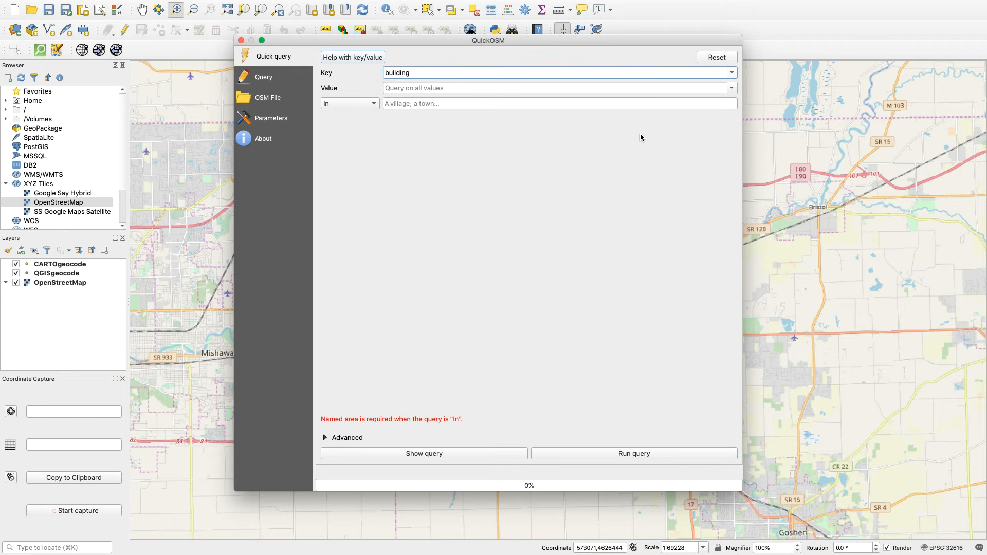
Download OSM objects for all building values within the Canvas Extent, and close QuickOSM.
click(731, 88)
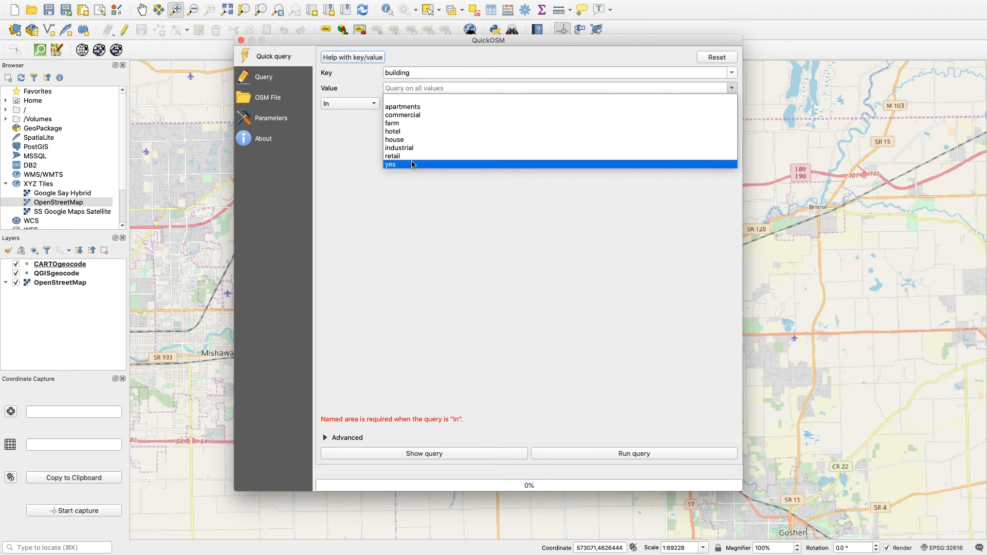
click(453, 98)
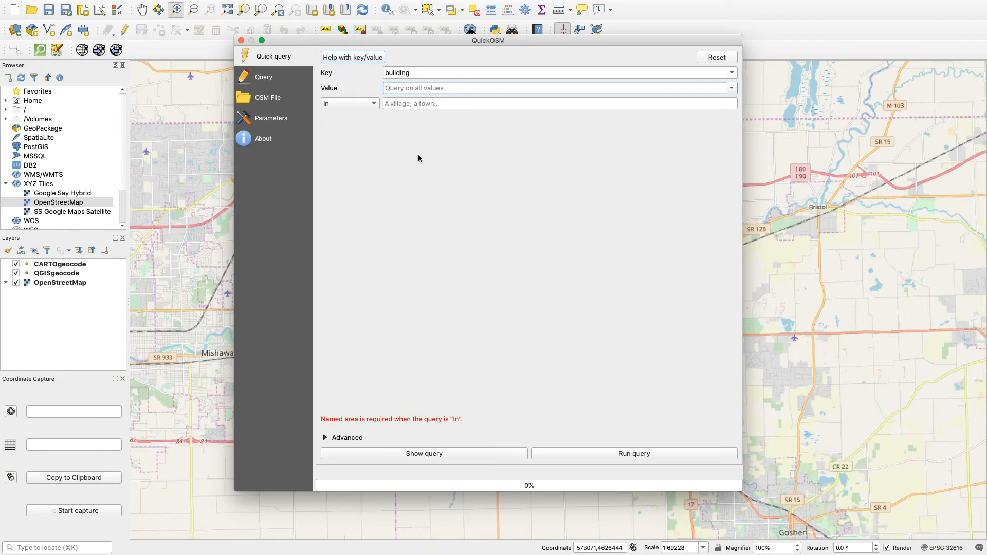
click(373, 104)
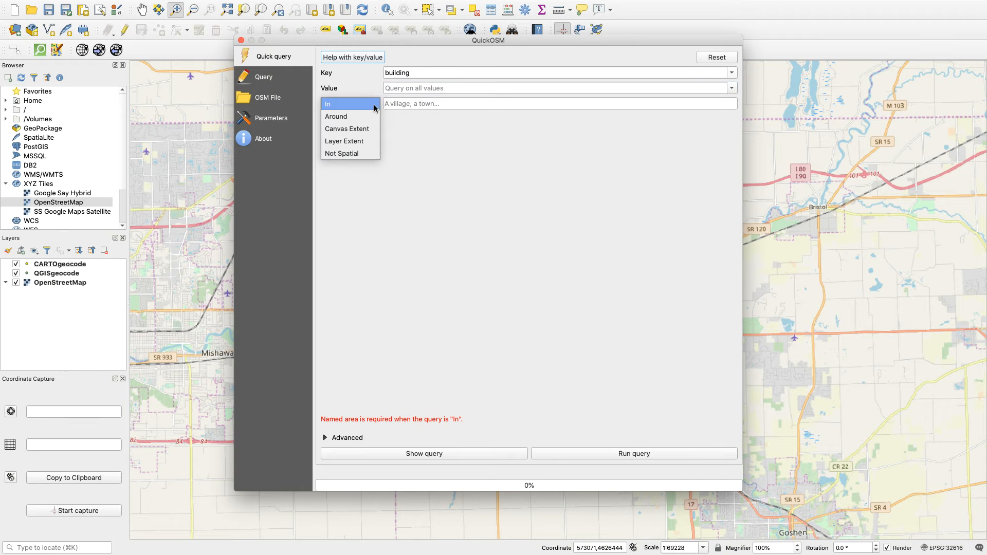
click(361, 130)
mouse_move(416, 46)
mouse_down()
mouse_move(573, 260)
mouse_move(335, 372)
mouse_move(376, 529)
mouse_move(590, 442)
mouse_move(462, 192)
mouse_move(634, 124)
mouse_move(482, 181)
mouse_move(550, 49)
mouse_move(600, 139)
mouse_move(421, 59)
mouse_up()
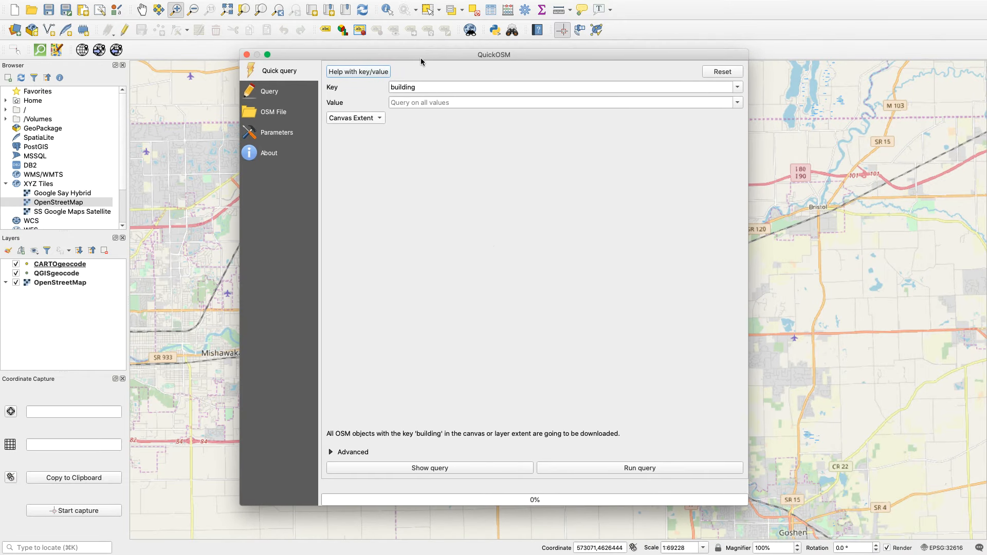
click(590, 466)
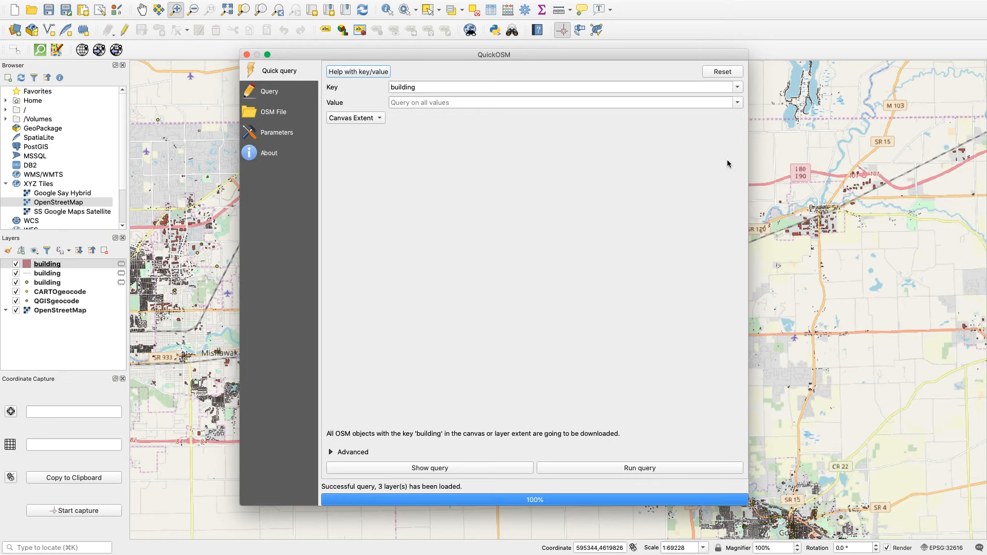
click(246, 55)
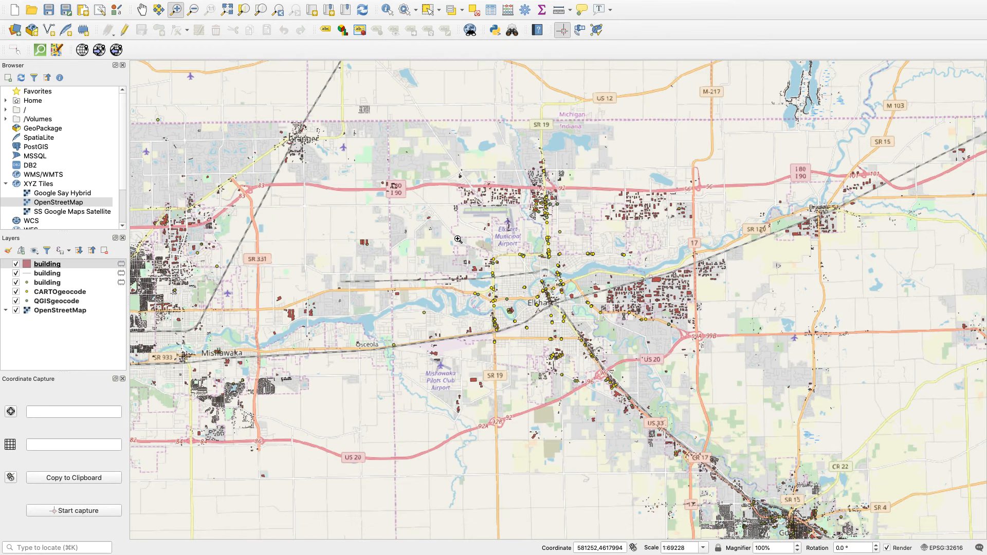
Hide the OpenStreetMap basemap and the line and point building layers to isolate the building polygons near Cassopolis Street.
click(545, 202)
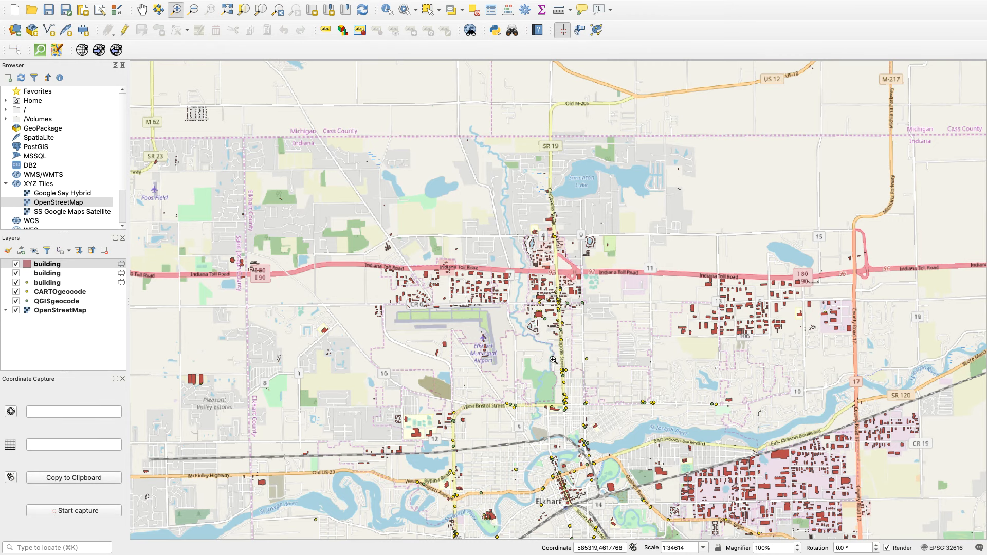
click(549, 334)
click(568, 250)
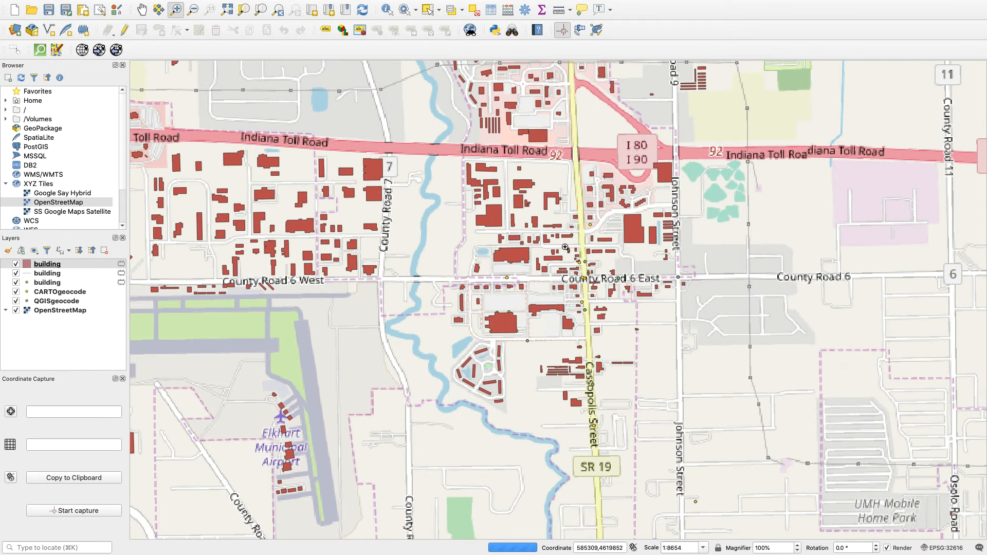
click(16, 311)
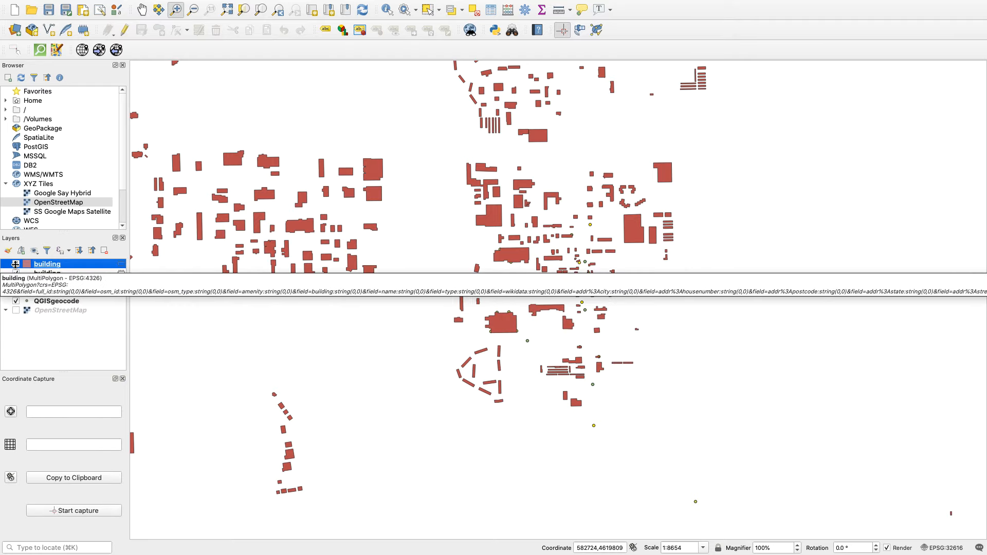
click(16, 275)
click(16, 283)
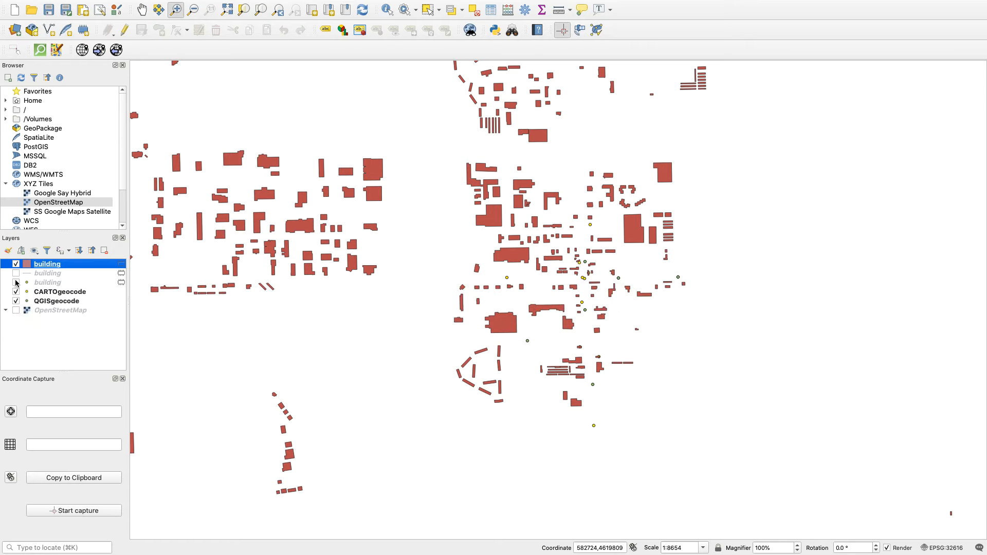
Remove the hidden line and point building layers from the project, keeping only the building polygons.
click(50, 276)
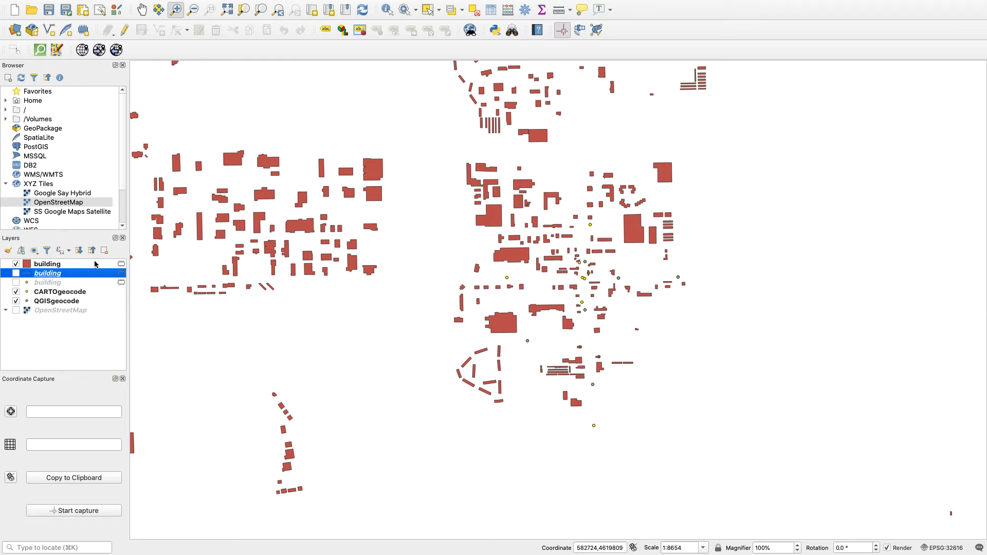
click(103, 253)
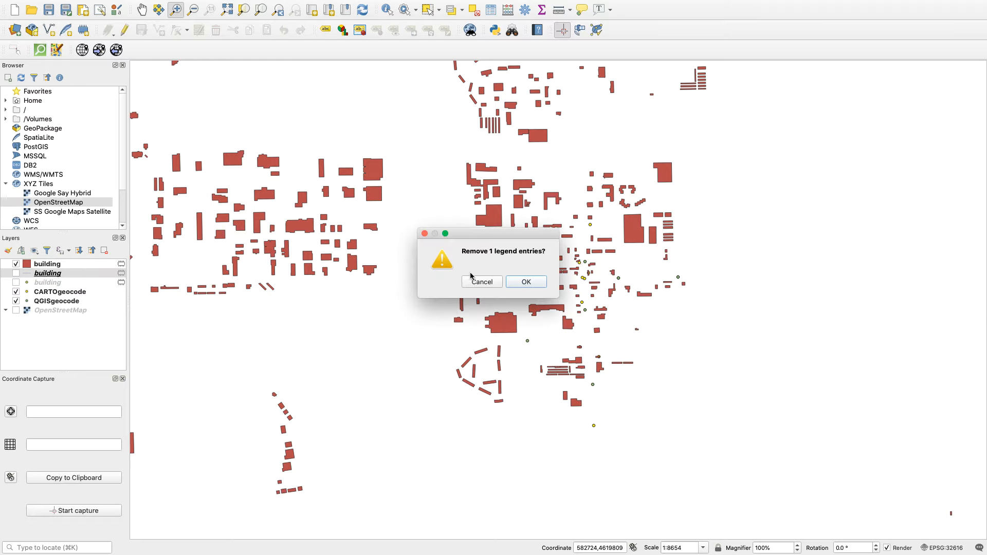
click(520, 281)
click(58, 274)
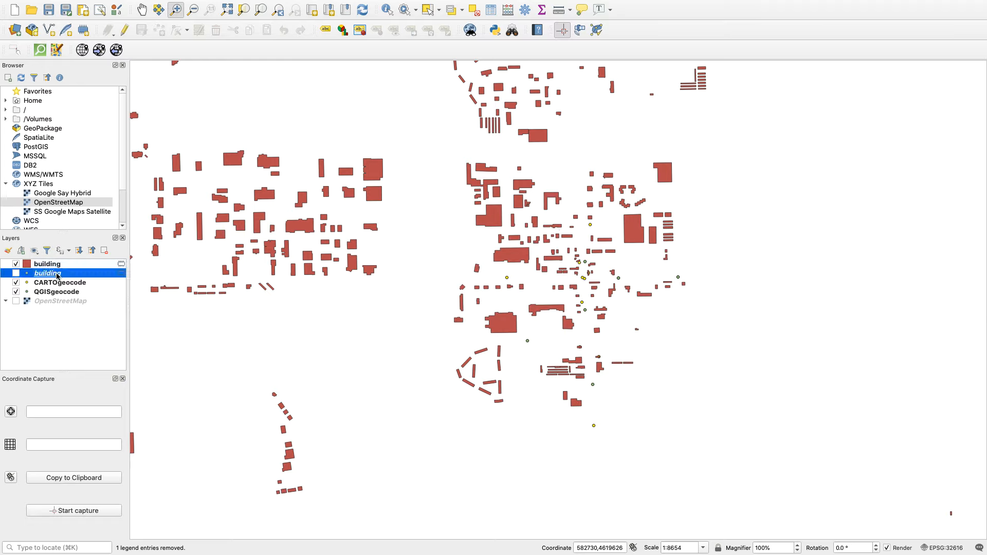
click(105, 252)
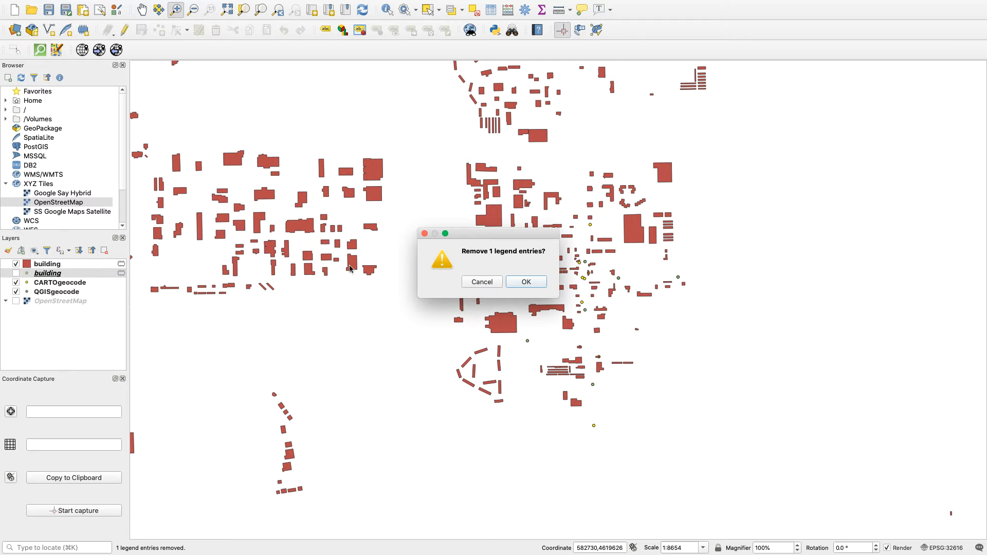
click(527, 283)
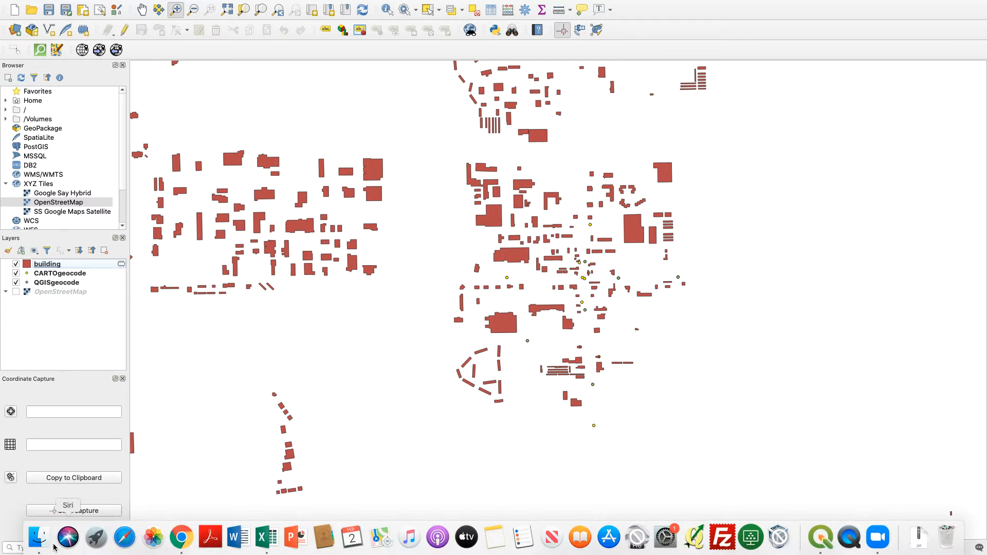
Check the files stored in the Exercise3_MarketBasket folder within Downloads using Finder, and return to QGIS.
click(40, 540)
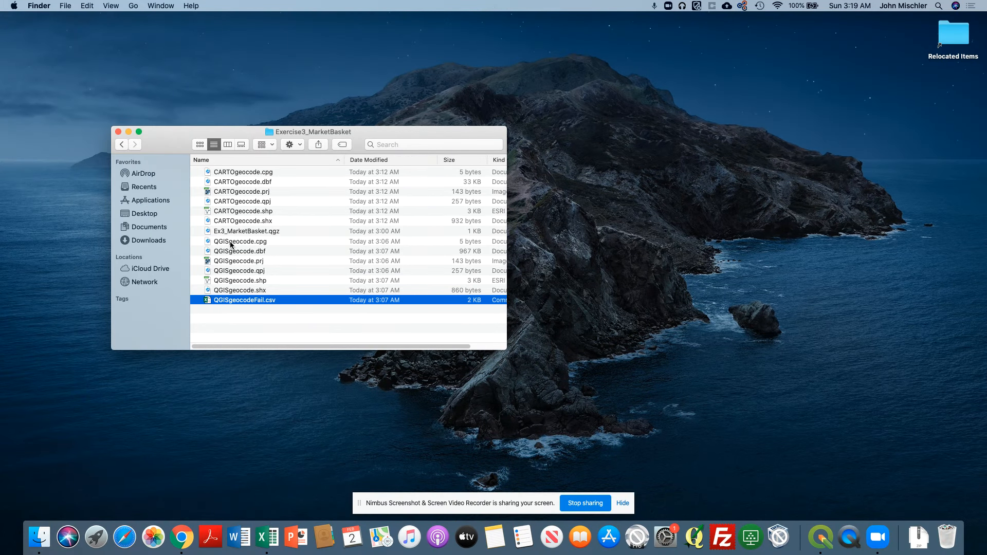
click(152, 241)
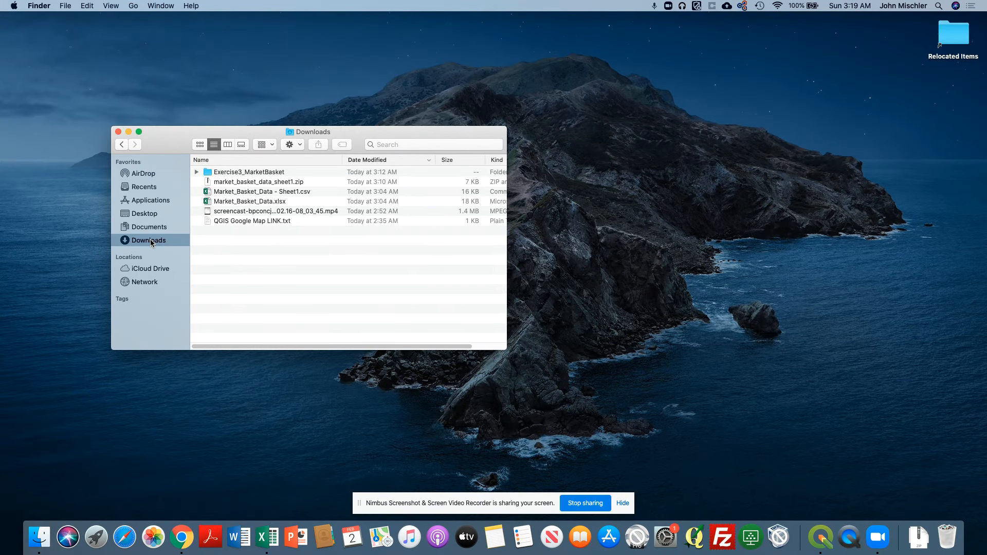
double_click(208, 173)
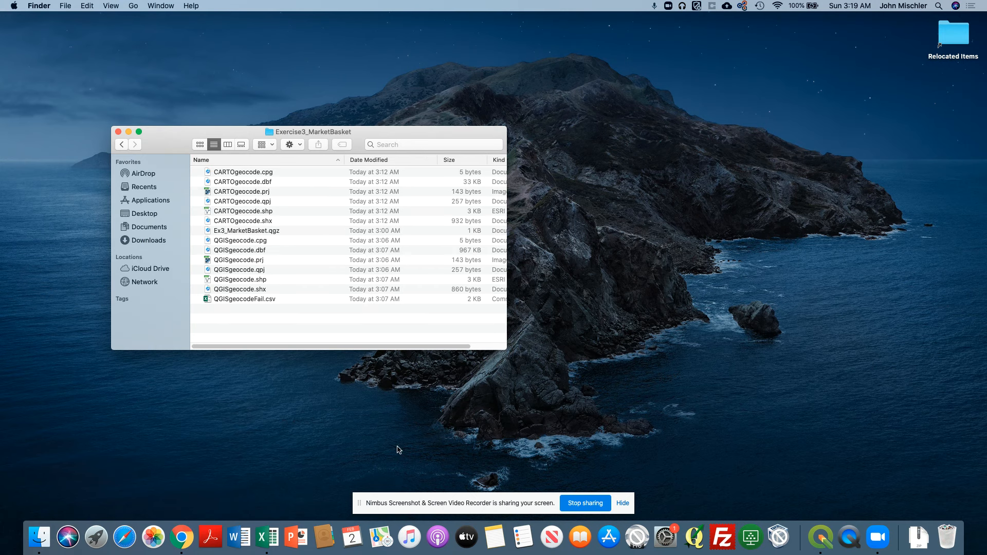
click(819, 534)
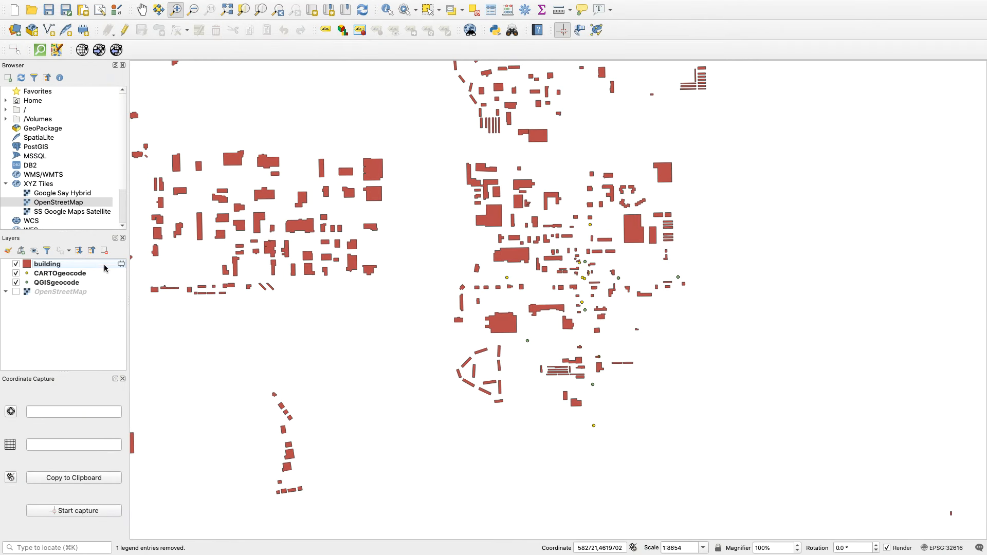
Export the temporary building polygon layer as an ESRI Shapefile named OSM_buildings in the Exercise3_MarketBasket folder, using EPSG:4326 - WGS 84.
right_click(49, 268)
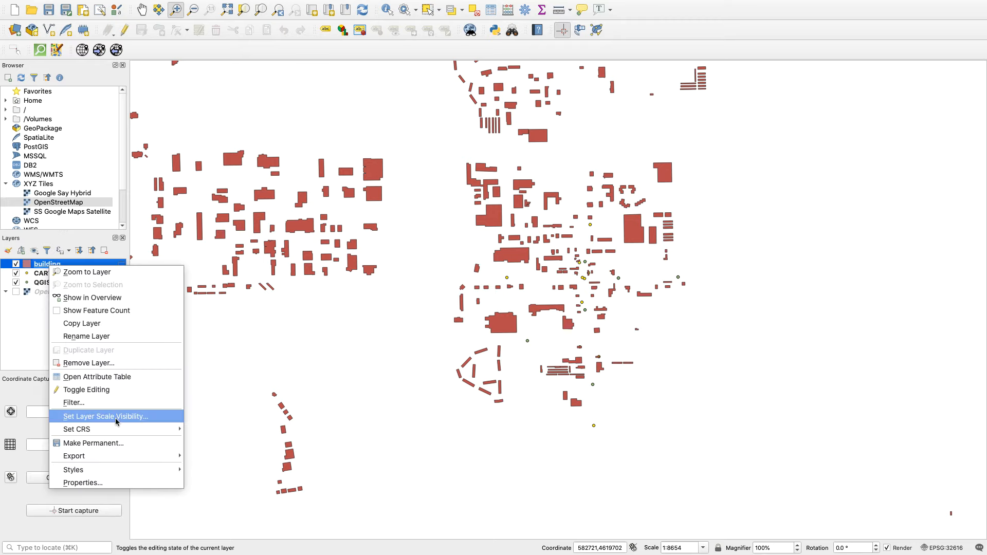
mouse_move(115, 461)
click(200, 462)
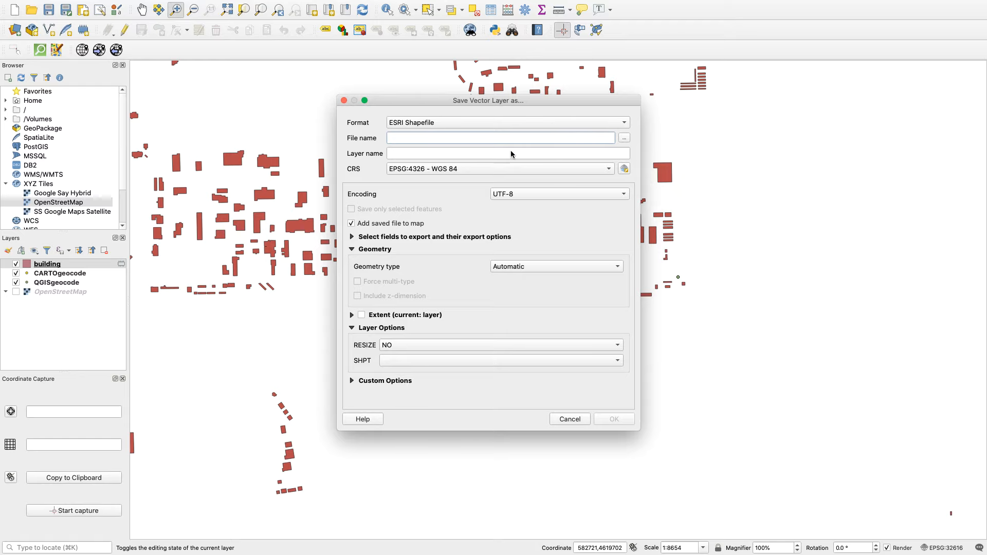
click(625, 139)
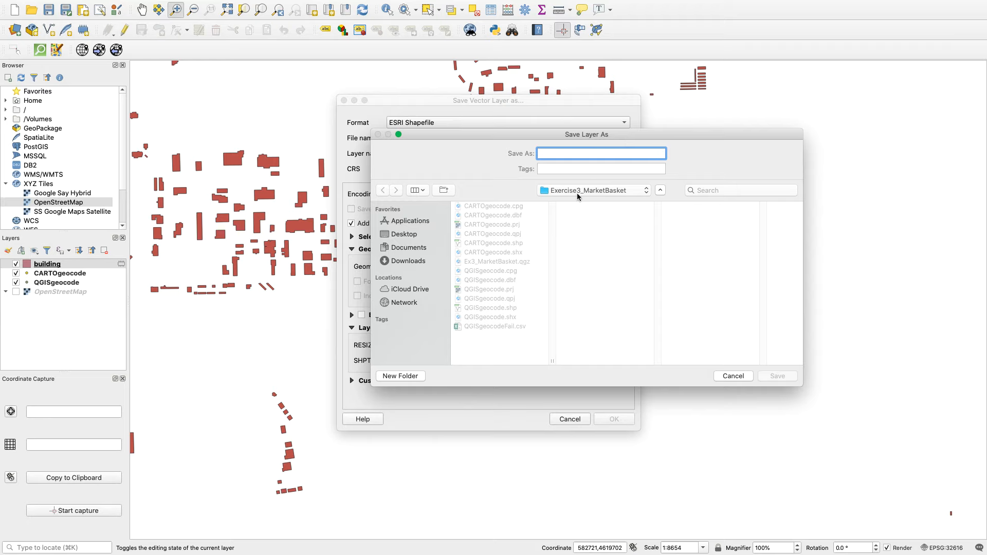
click(573, 192)
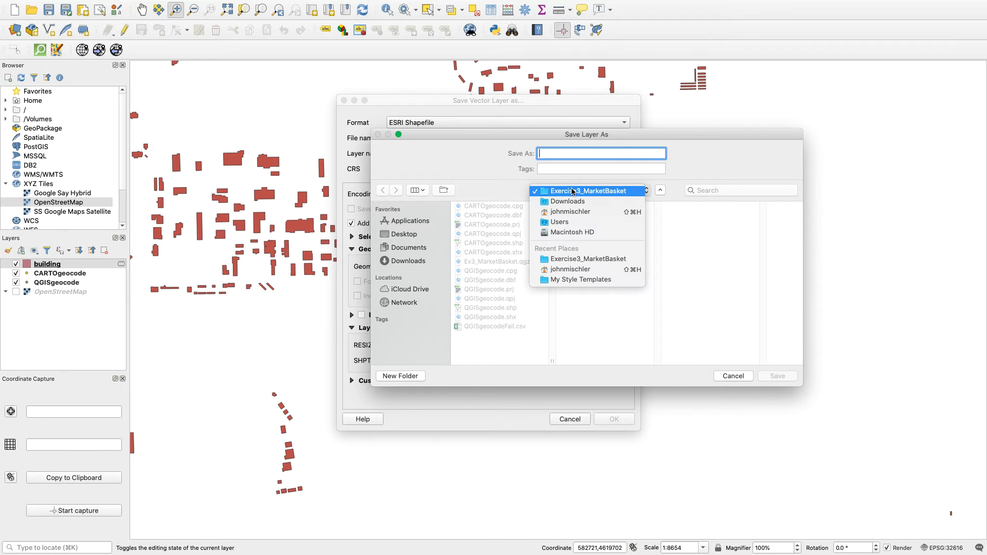
click(575, 155)
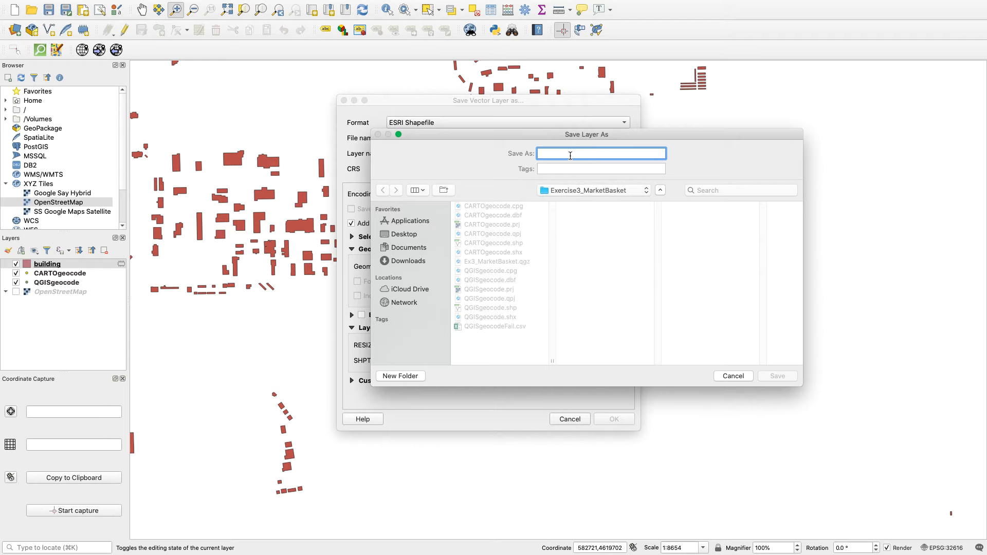
text(OSM_buildings)
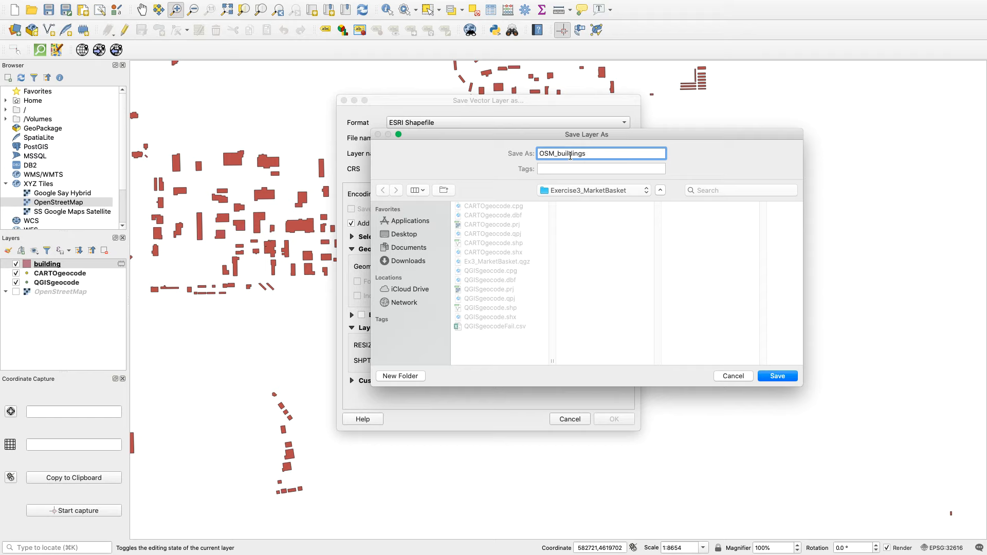
key(Return)
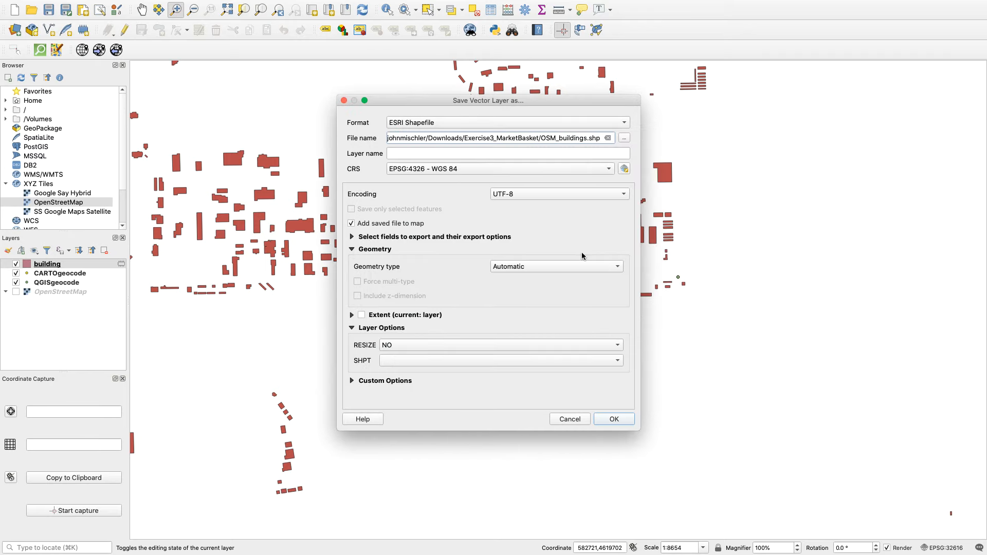
click(614, 419)
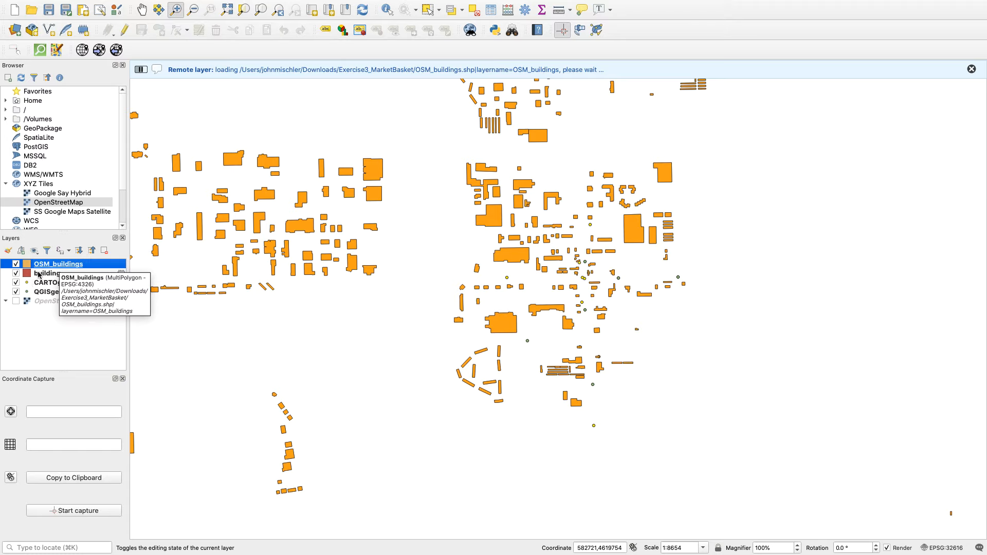
Remove the temporary building layer, keeping the saved OSM_buildings layer.
click(39, 274)
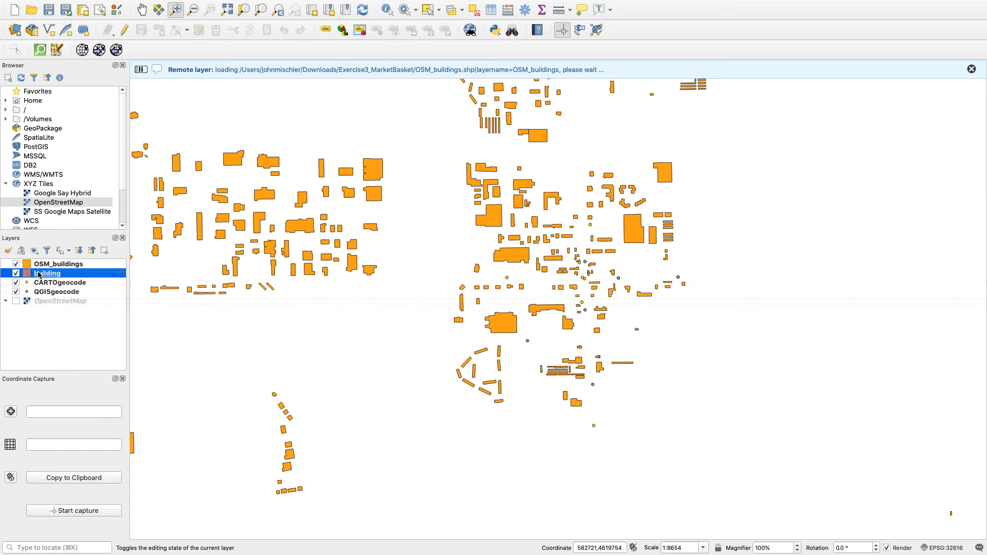
click(105, 252)
click(514, 282)
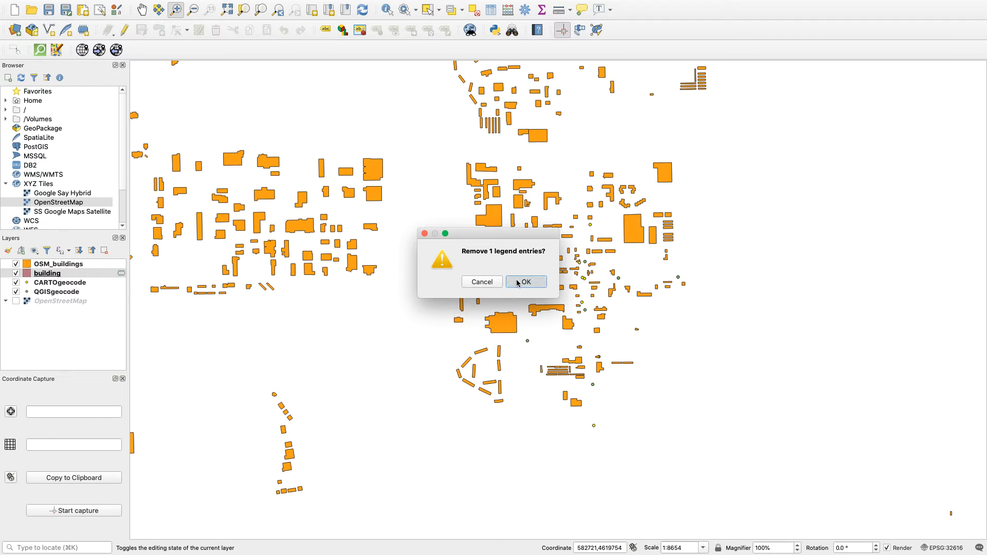
Set the OSM_buildings layer's fill colour to near-black #070400 and apply the symbology.
double_click(53, 266)
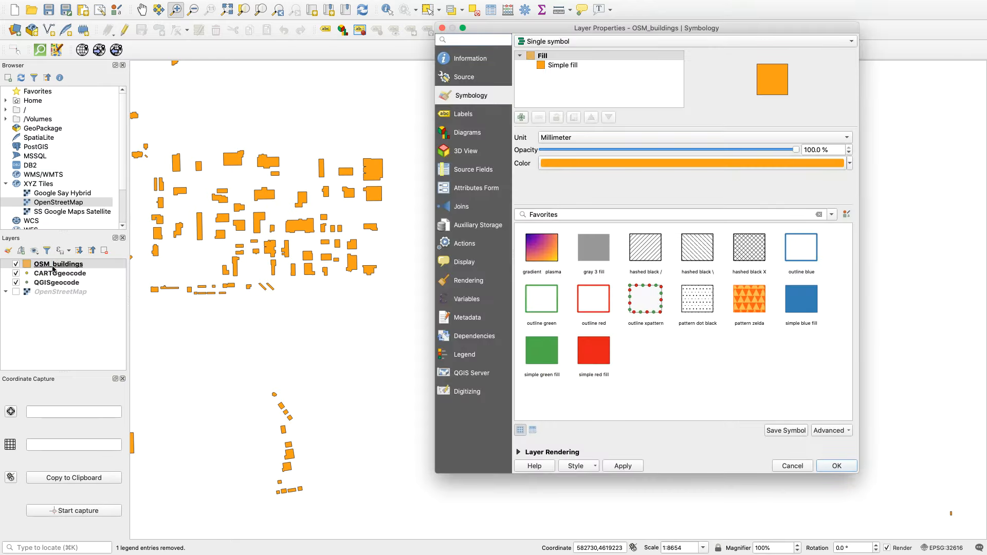
click(611, 165)
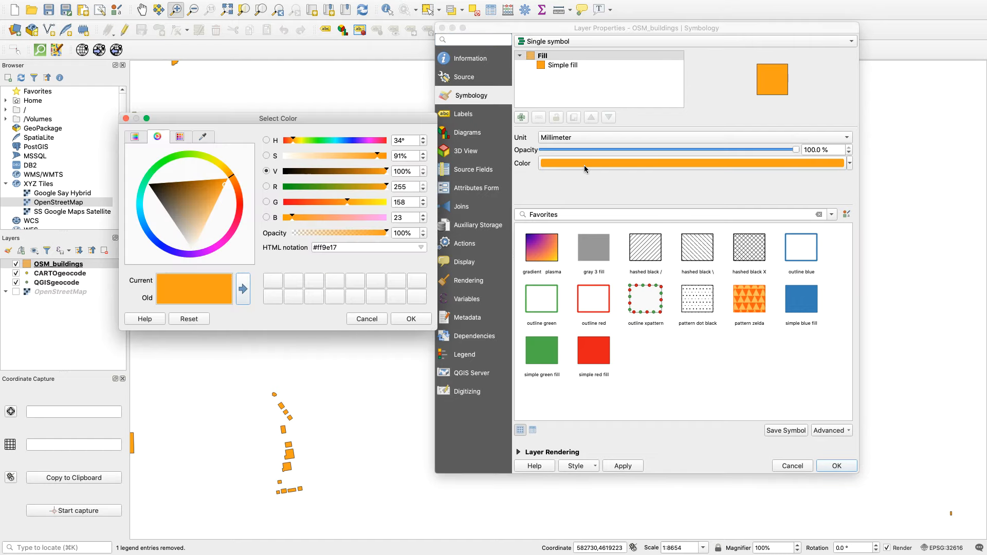
click(302, 171)
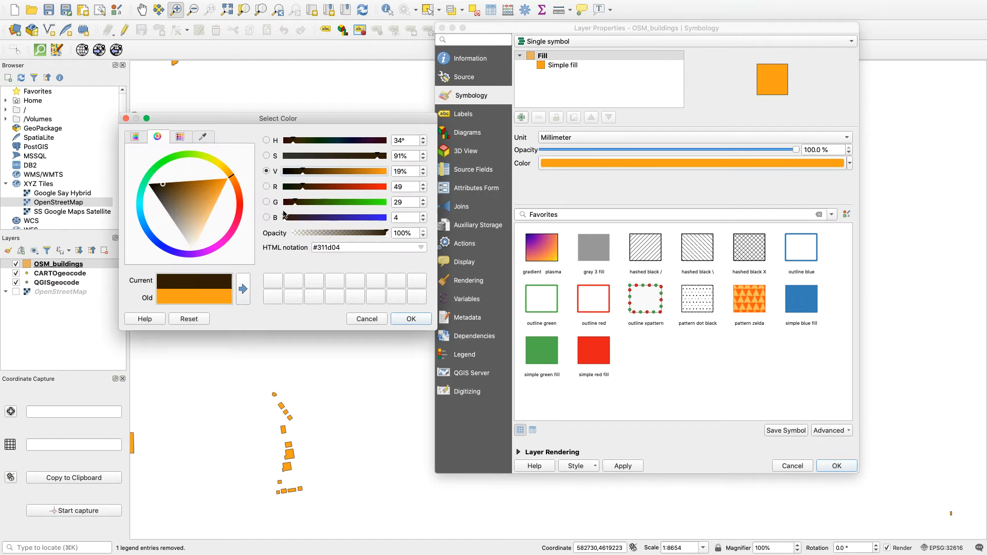
click(286, 172)
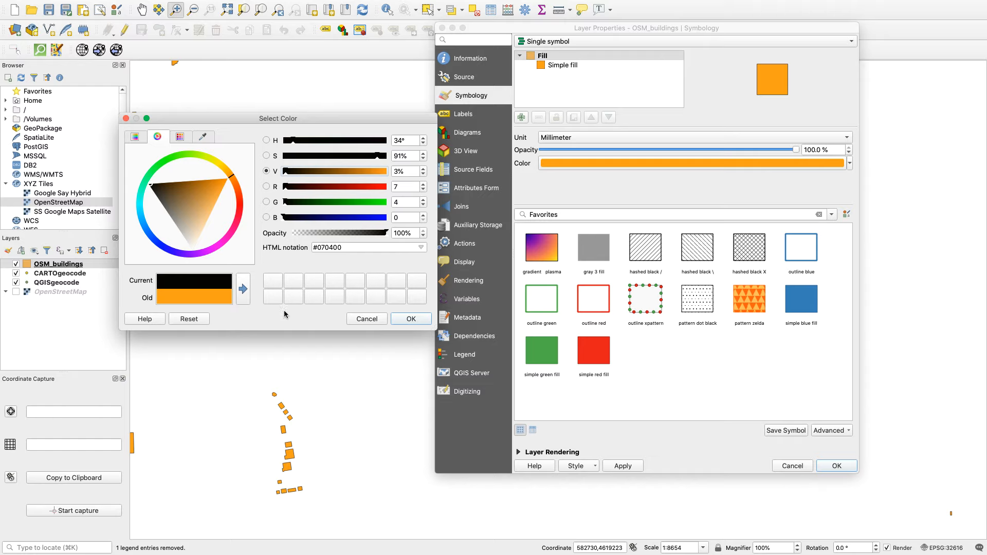
click(401, 320)
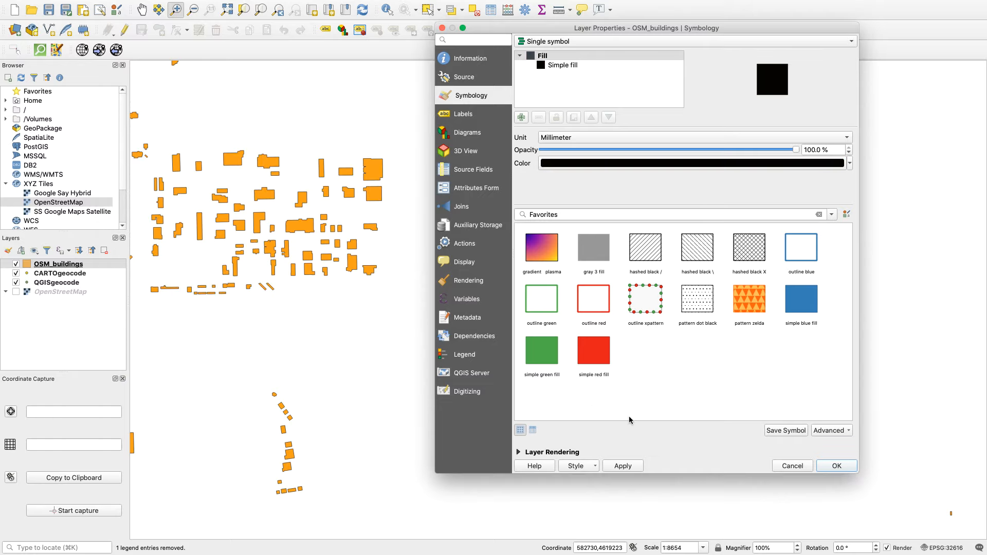
click(626, 467)
click(830, 468)
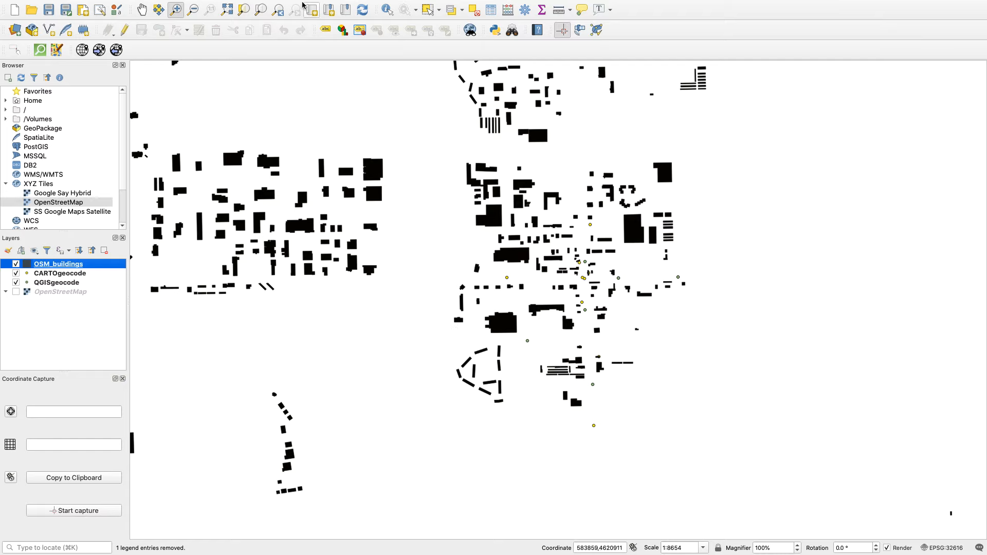
Zoom the map out to 1:17307 and show the OpenStreetMap basemap beneath the buildings and geocoded points.
click(193, 9)
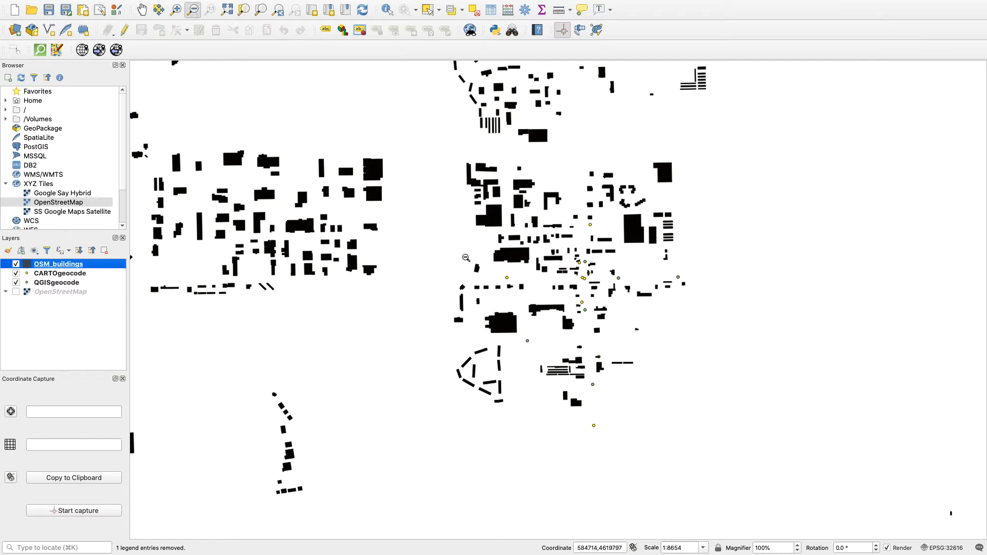
click(590, 297)
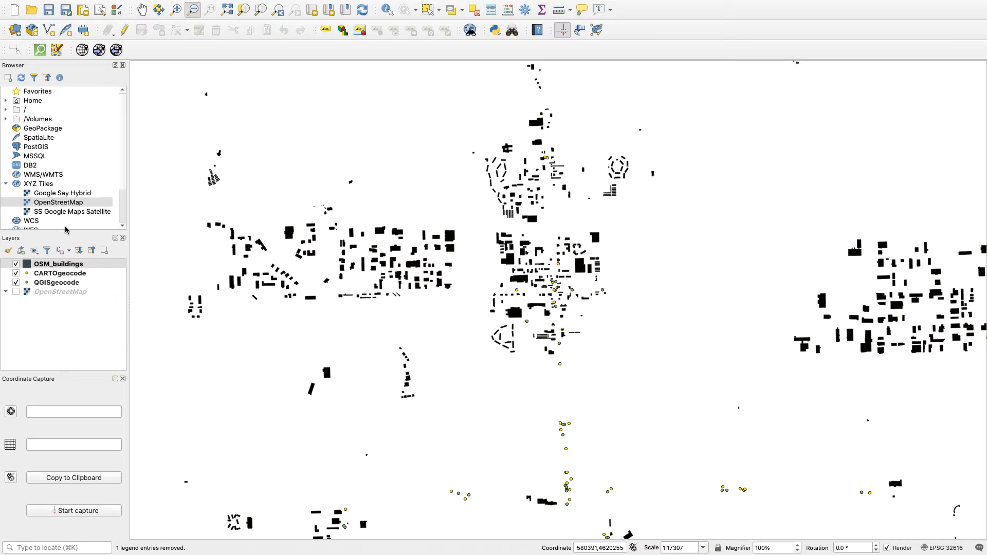
click(17, 293)
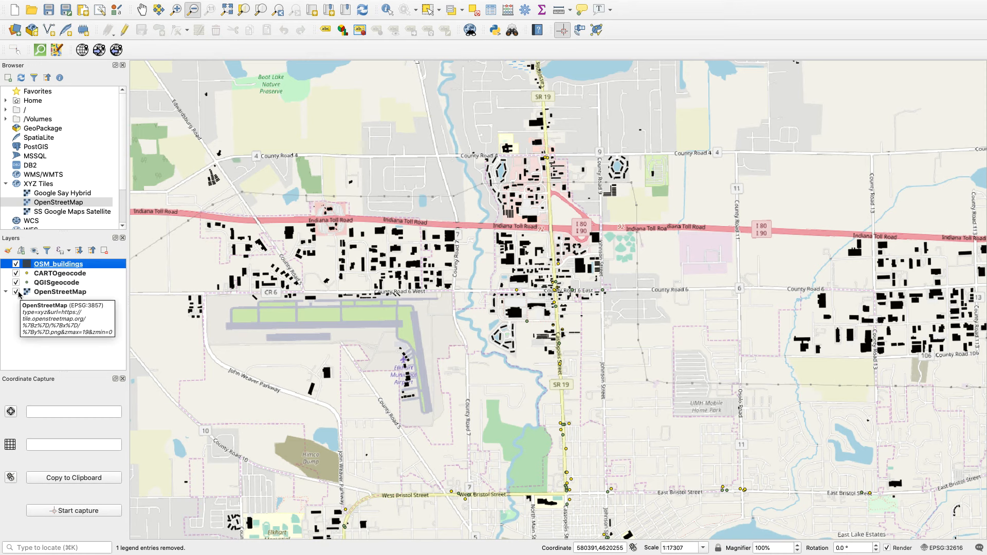
mouse_move(191, 553)
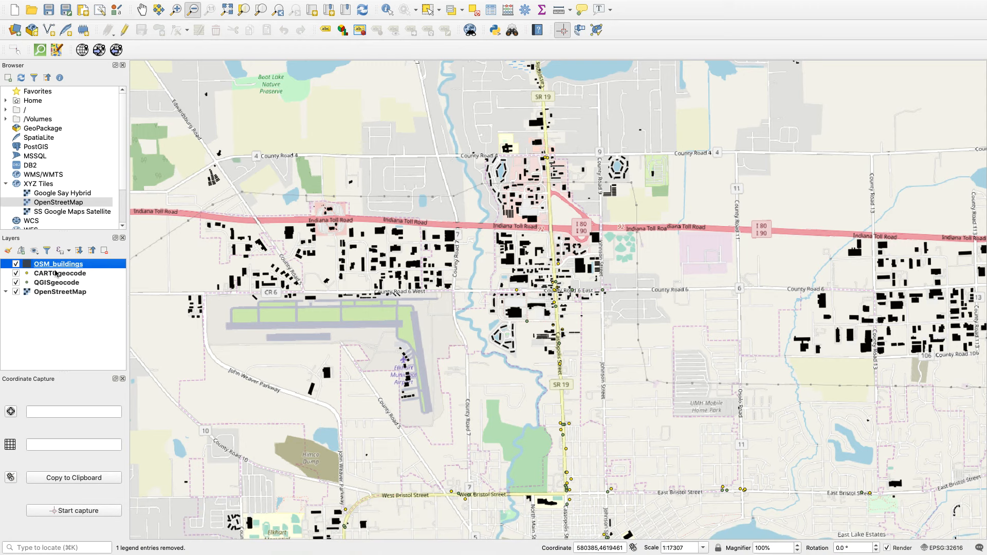
click(53, 194)
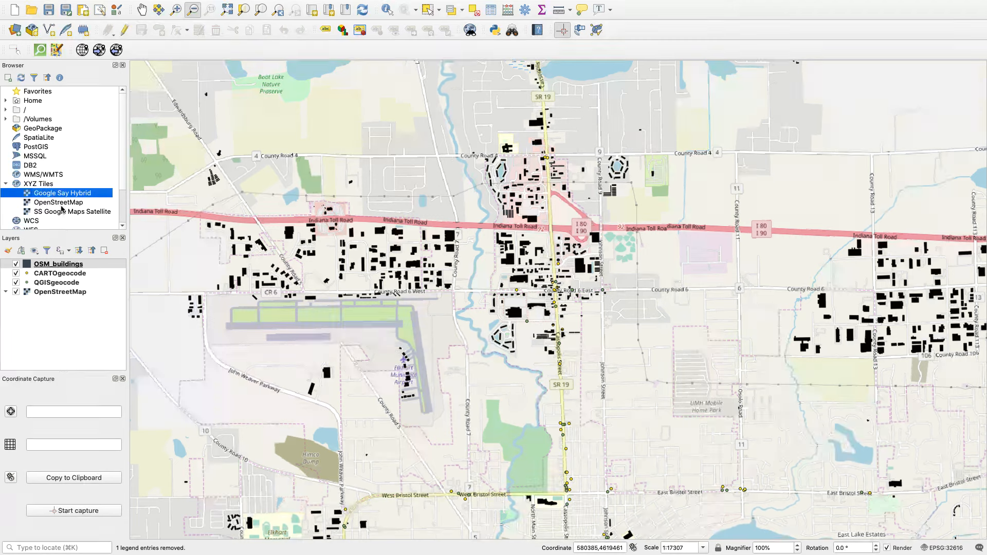
click(61, 213)
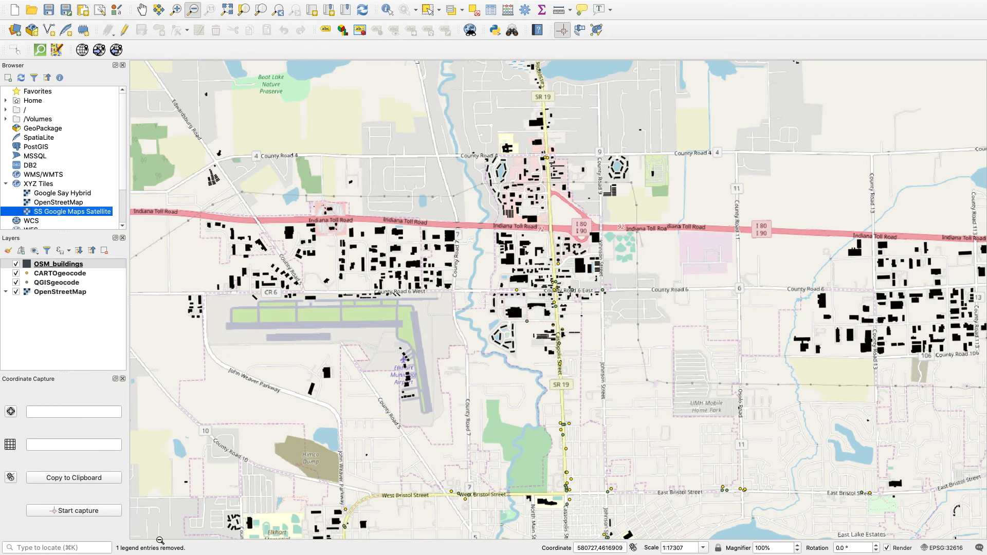
Switch to Chrome and open the Web-Based Basemaps link in the Exercise 3 - Mapping in QGIS document.
mouse_move(95, 545)
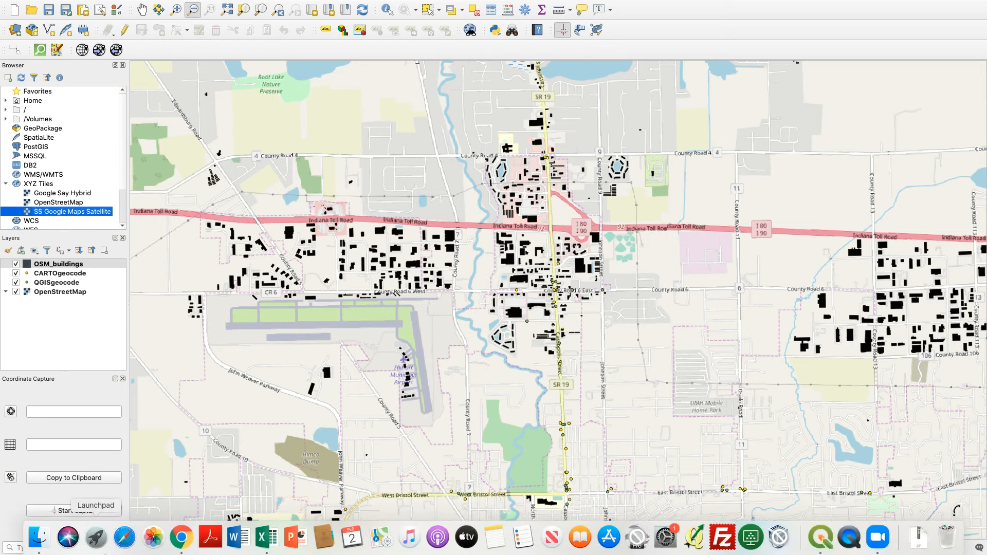
click(181, 538)
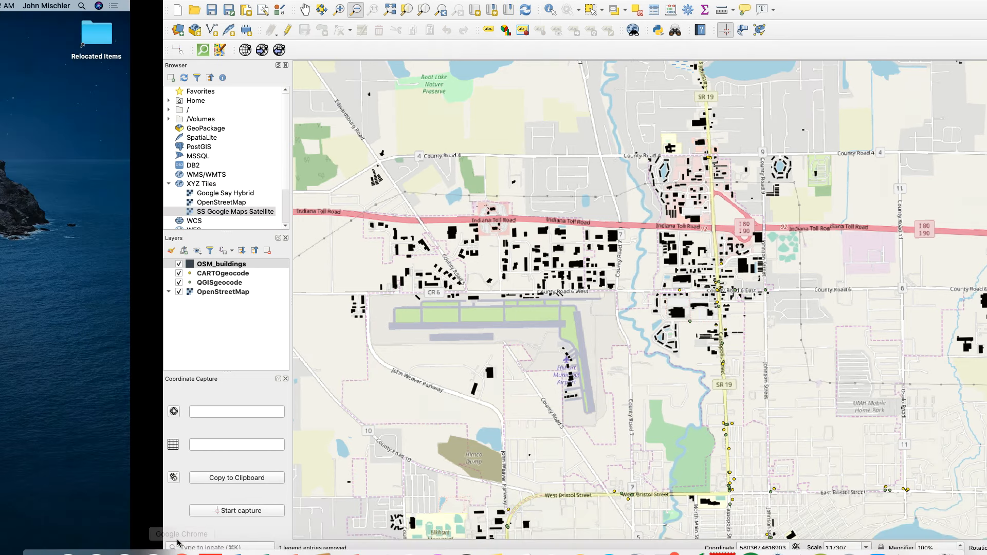
click(181, 538)
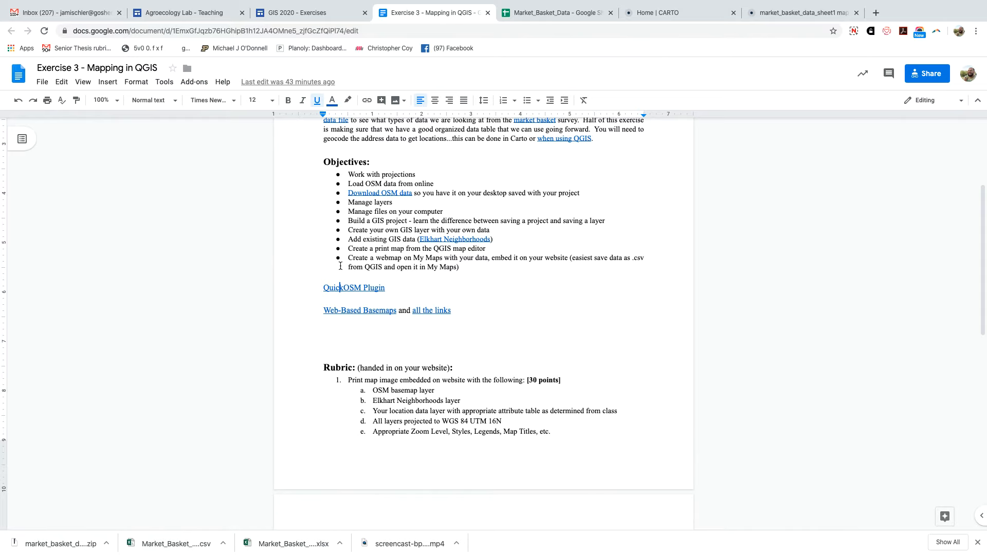
click(350, 312)
click(365, 324)
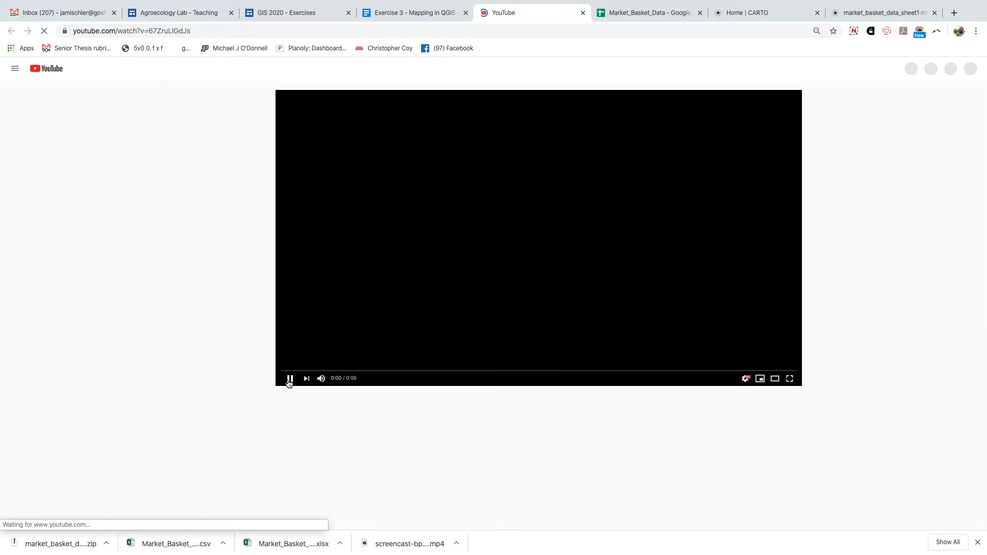
Close the YouTube video, open the linked QGIS Google Map LINK document, and copy the Google Terrain URL.
click(583, 13)
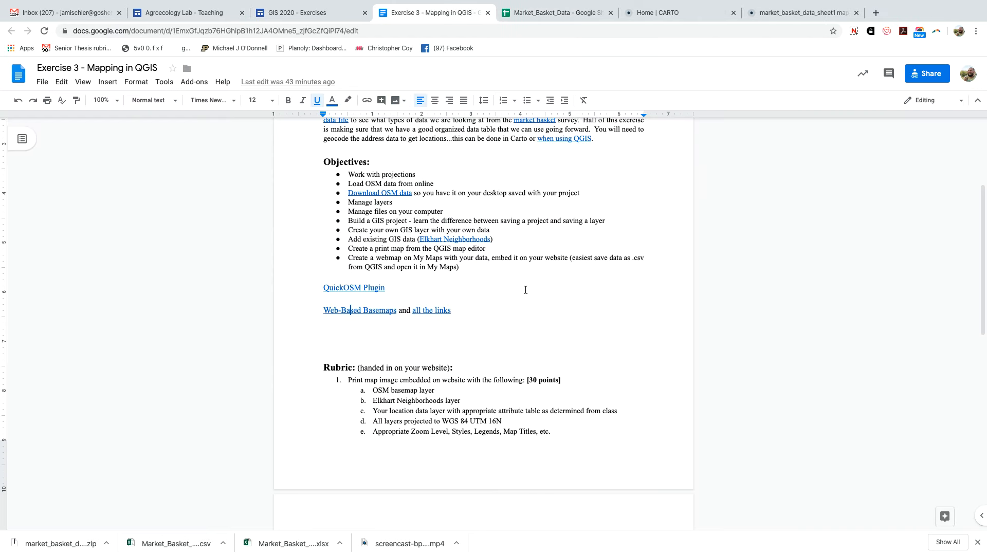
click(431, 311)
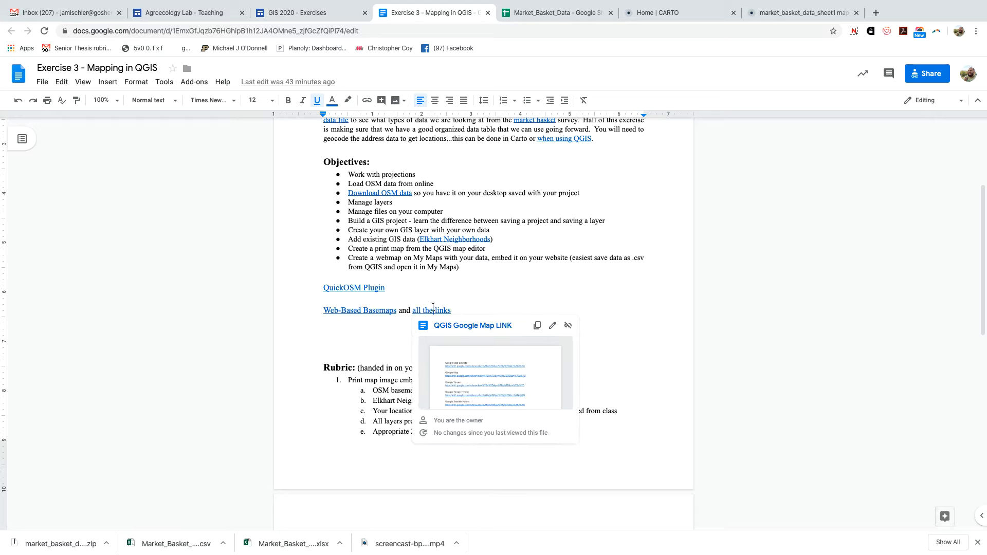
click(446, 329)
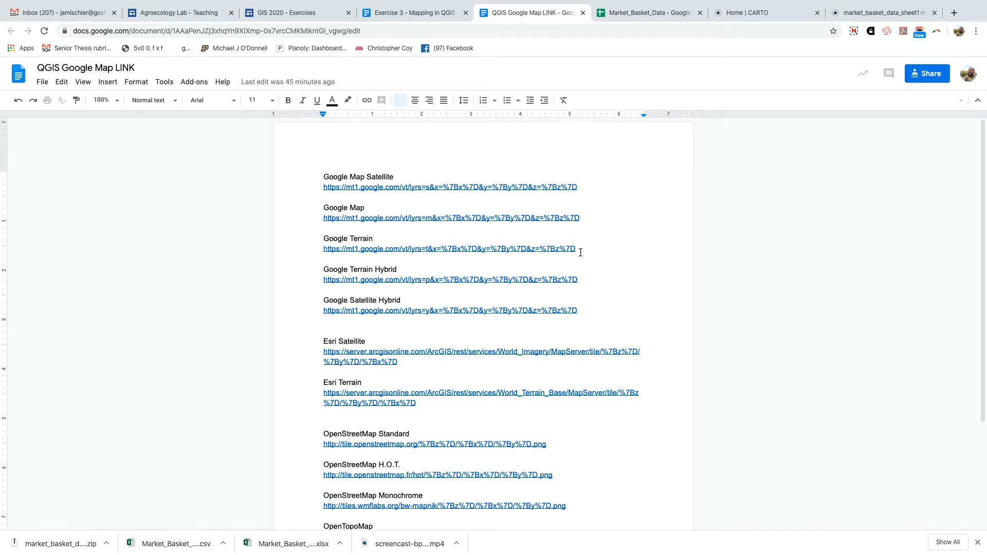
drag(577, 249, 322, 249)
key(super+c)
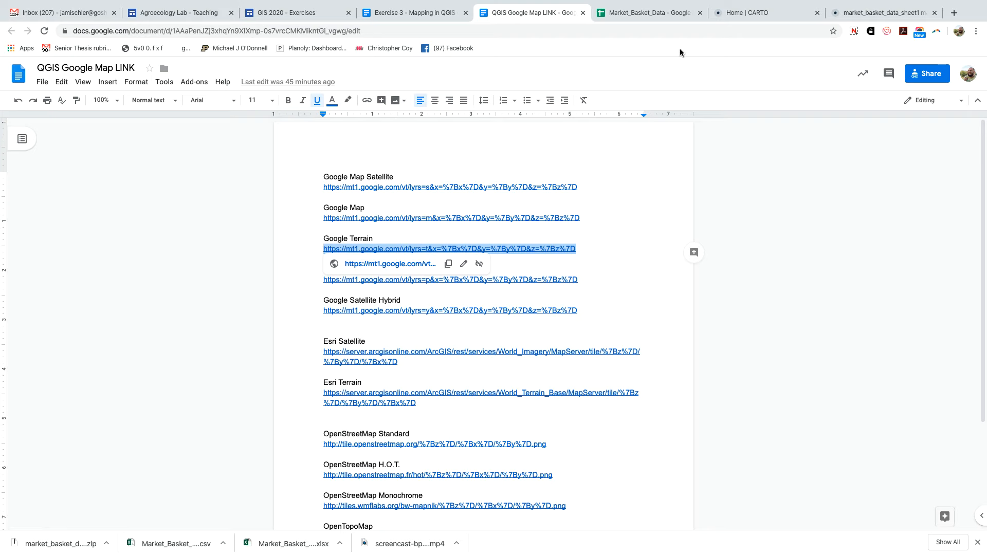
Switch to QGIS and create an XYZ Tiles connection named Google Terrain with the copied URL.
mouse_move(856, 553)
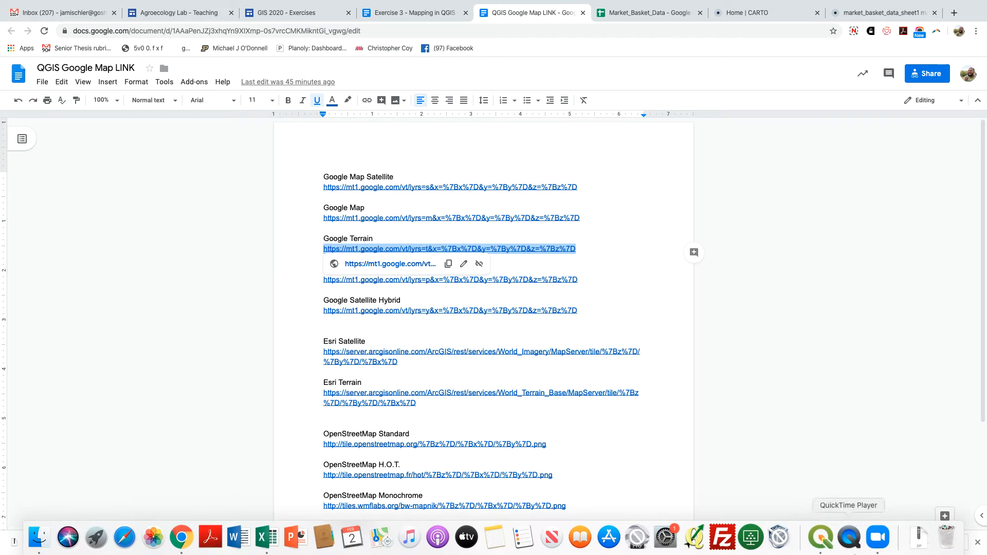
click(824, 542)
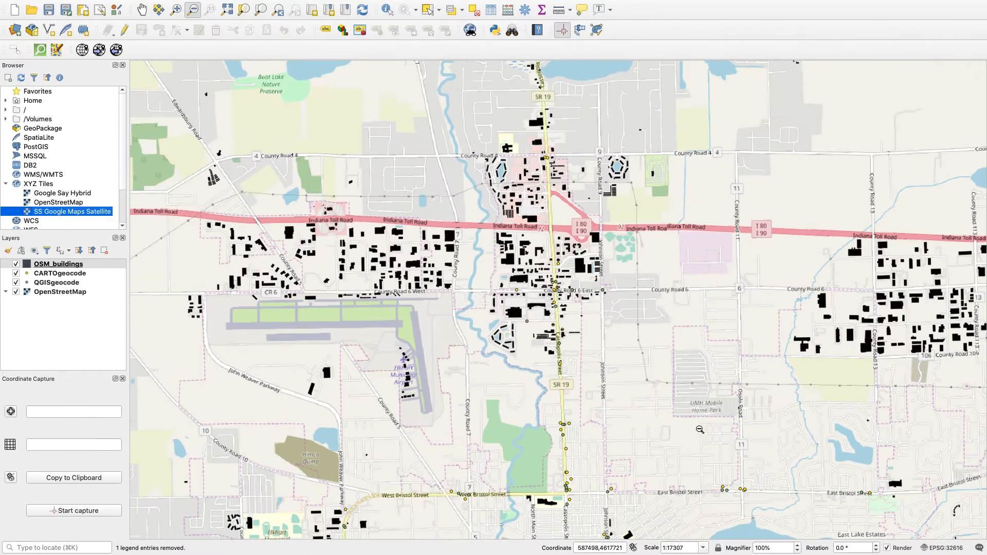
click(40, 185)
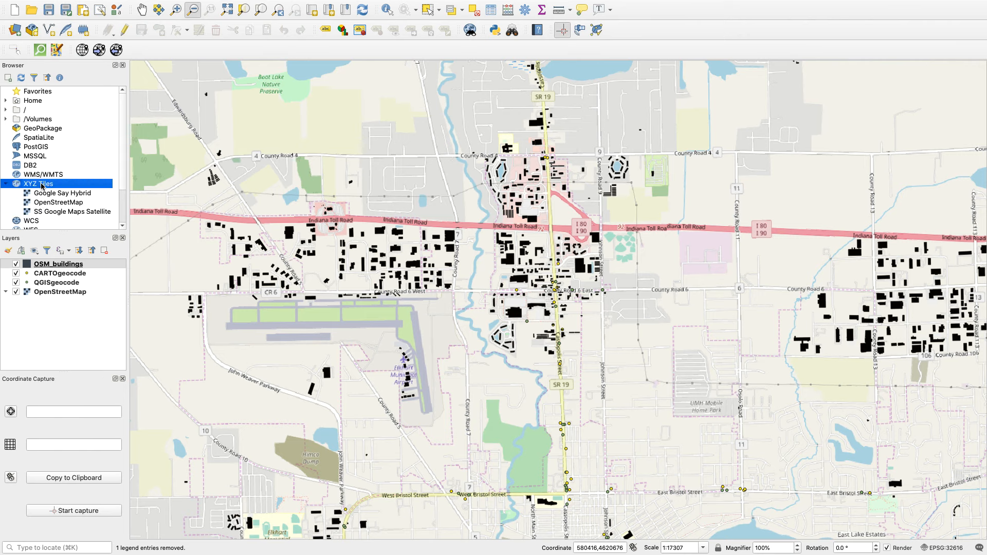
right_click(43, 186)
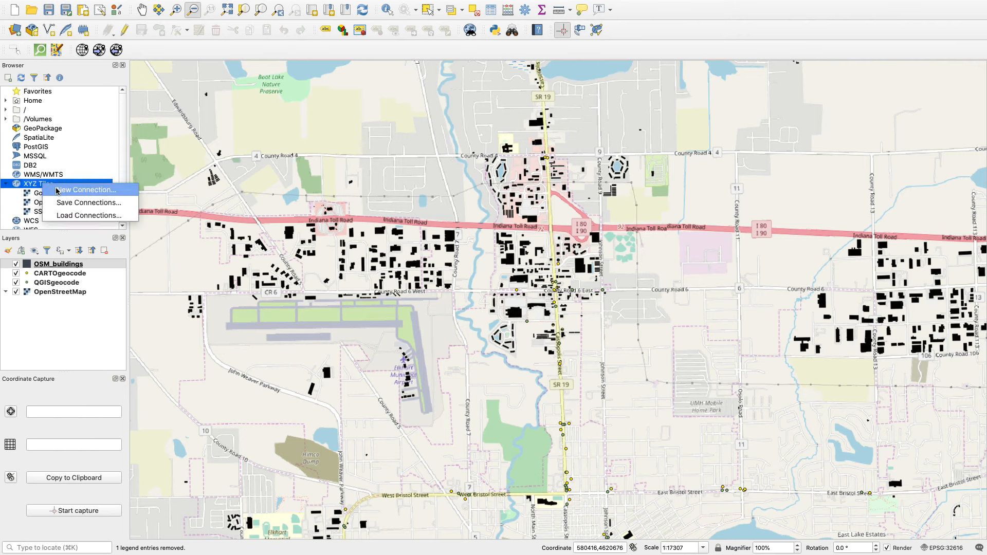
click(57, 191)
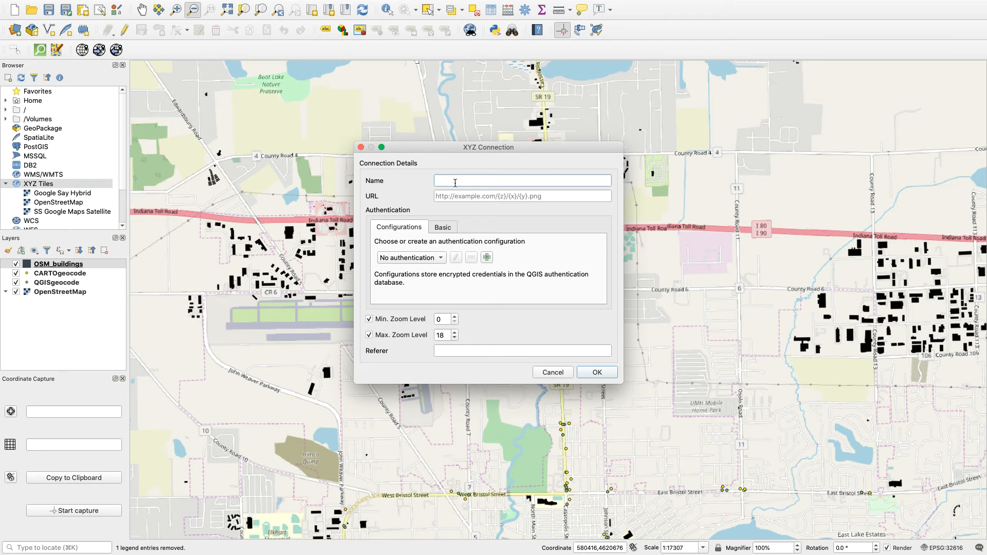
text(G)
click(456, 197)
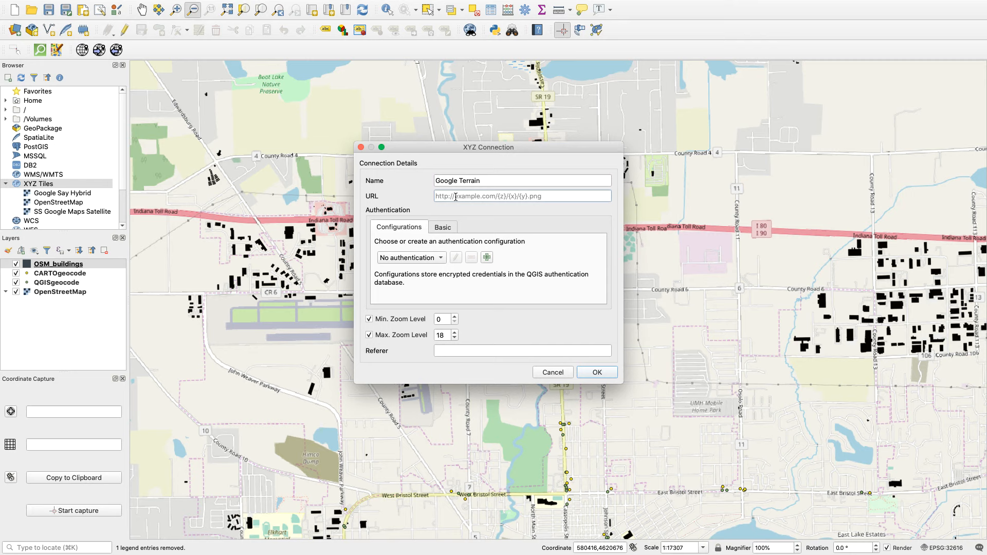
key(super+v)
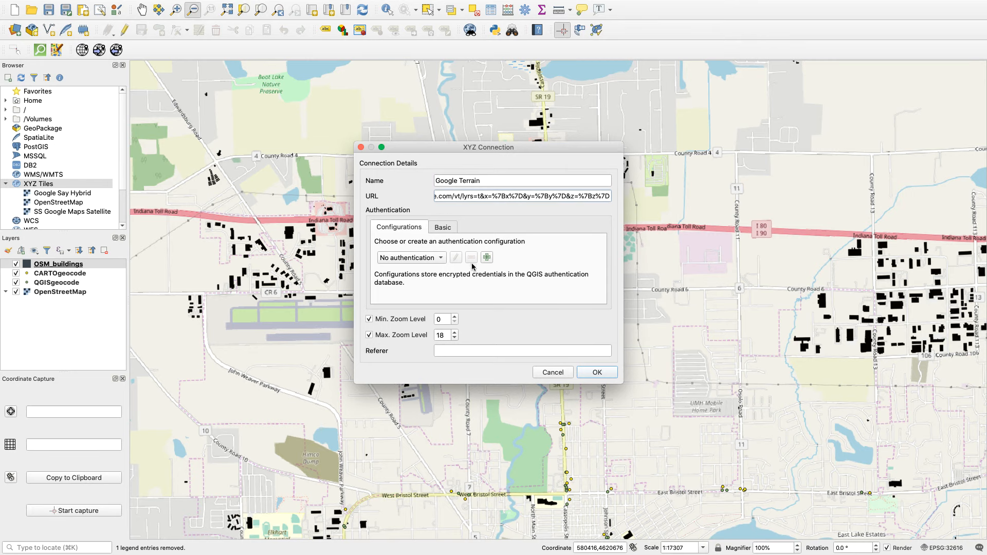
click(586, 374)
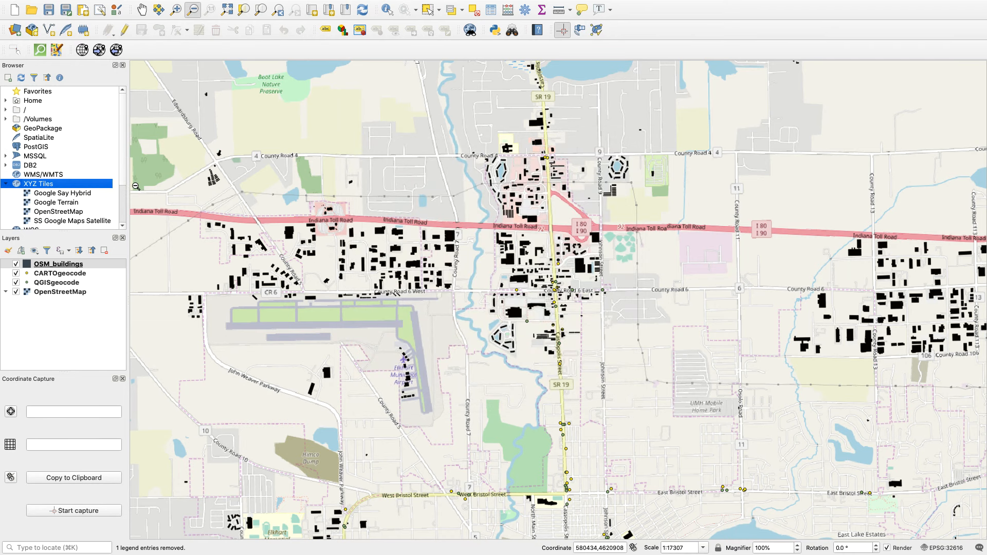
Add the Google Terrain tiles to the map and move the layer beneath OpenStreetMap.
scroll(123, 206, down, 2)
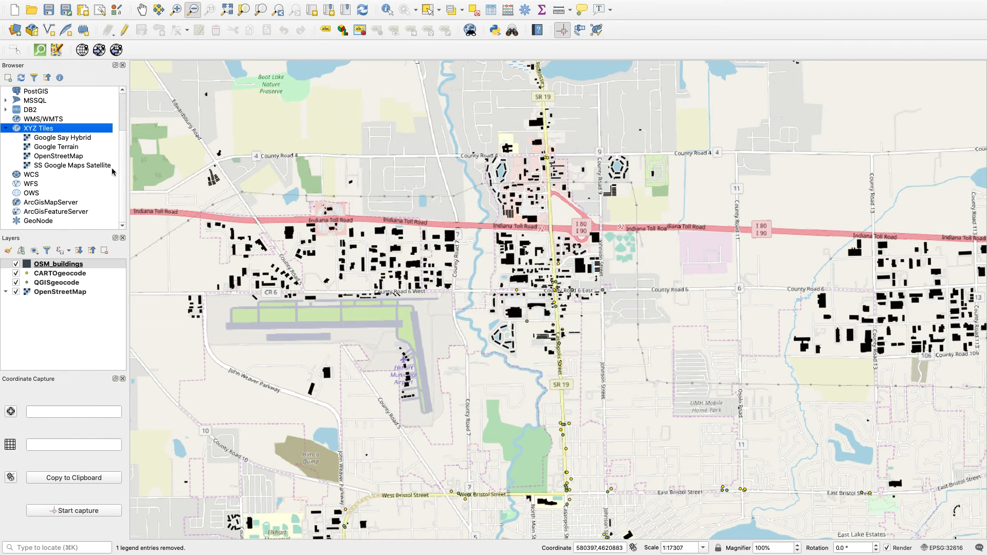
click(54, 148)
drag(51, 149, 298, 171)
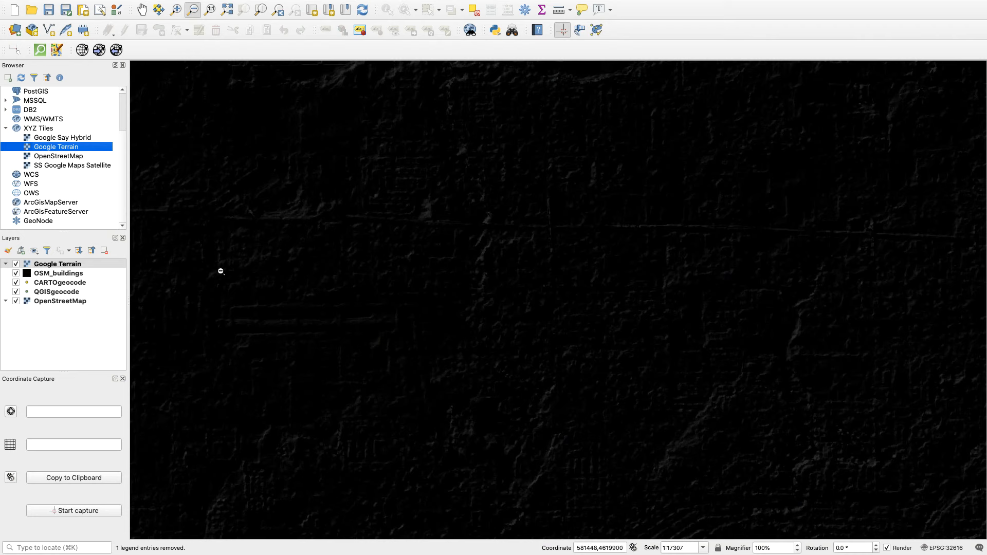
drag(50, 265, 48, 315)
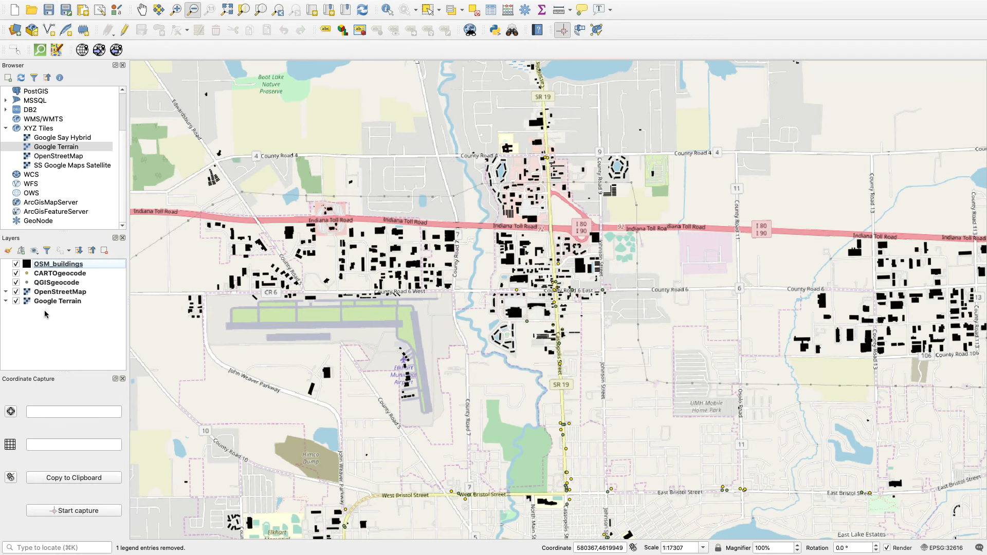
Set the OpenStreetMap layer's global opacity to 43.6 % and apply it.
click(42, 293)
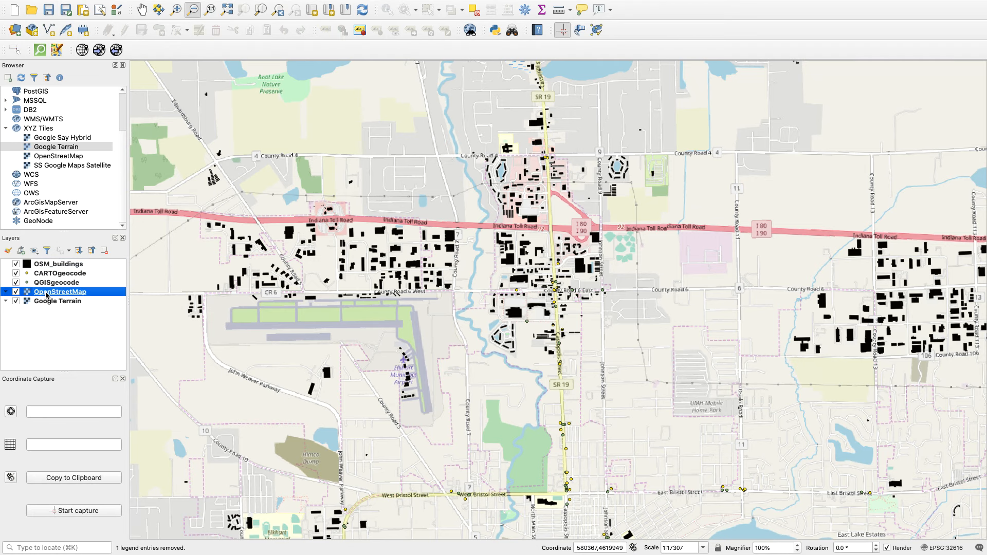
double_click(46, 292)
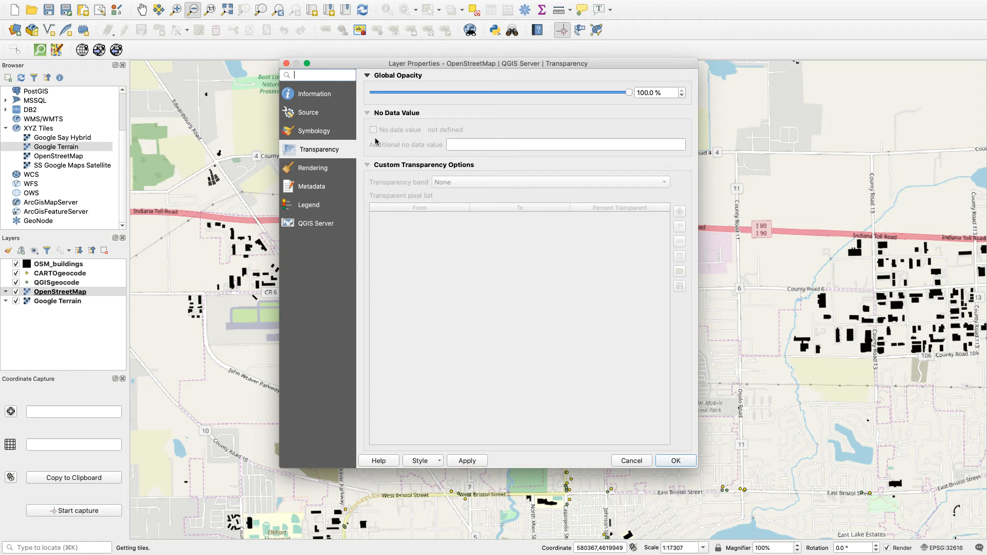
drag(629, 93, 485, 98)
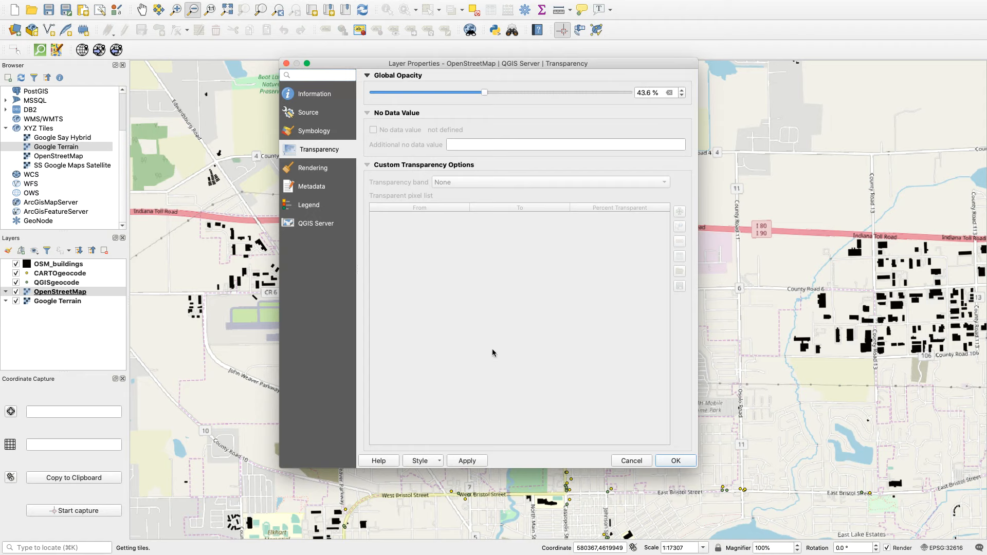
click(469, 461)
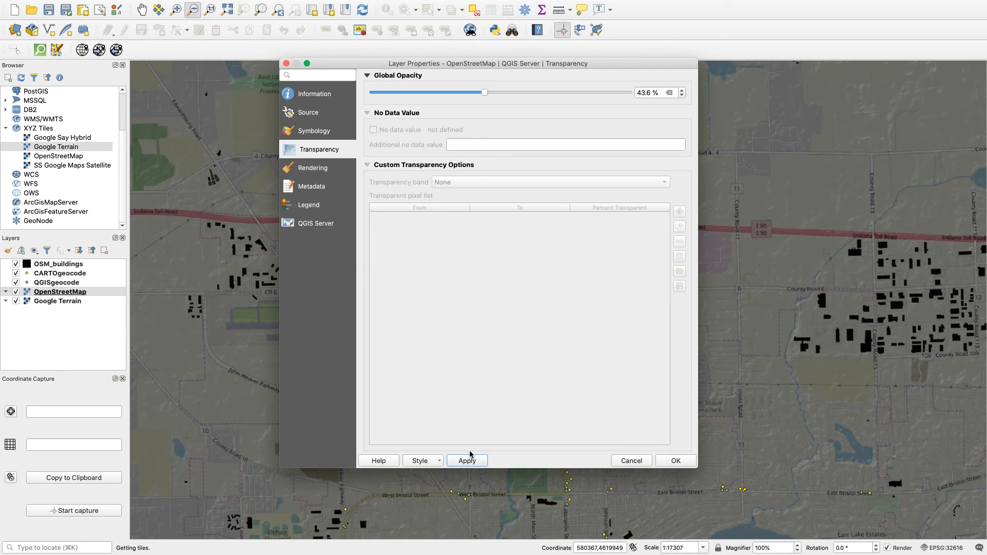
click(675, 461)
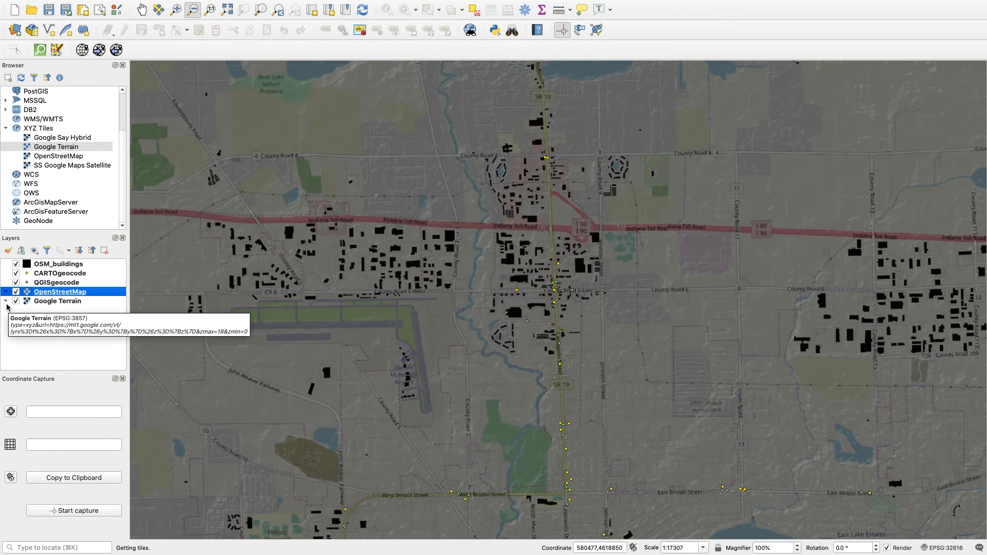
Set the Google Terrain layer's global opacity to 75.9 % and turn off its visibility.
double_click(44, 302)
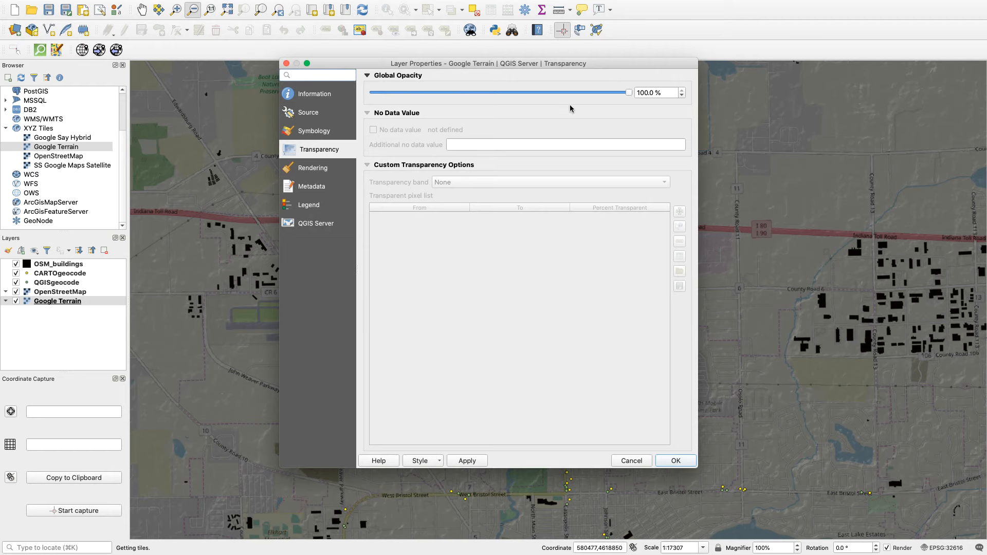
click(312, 132)
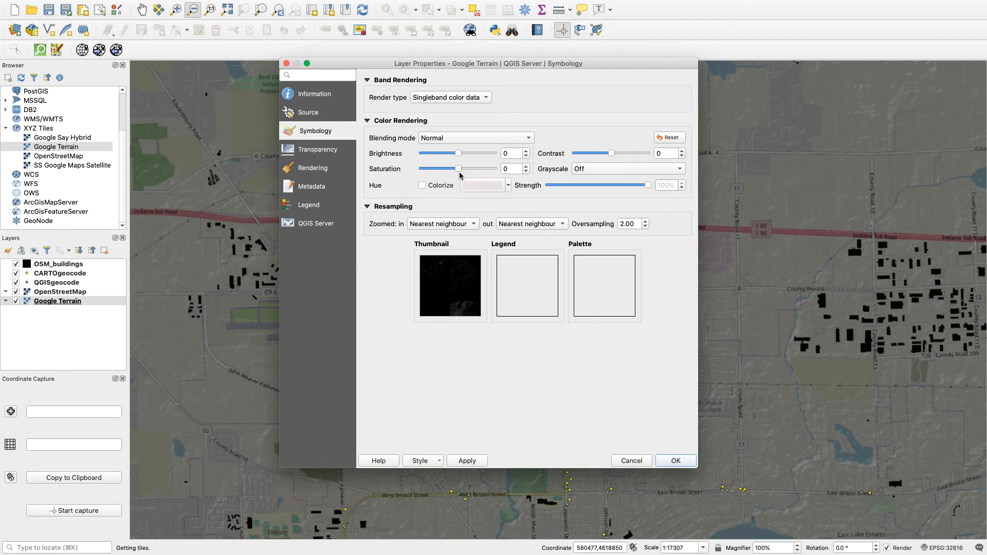
mouse_move(458, 154)
mouse_down()
mouse_move(476, 154)
mouse_move(459, 154)
mouse_move(487, 171)
mouse_move(456, 173)
mouse_up()
click(311, 148)
drag(630, 93, 568, 93)
click(468, 461)
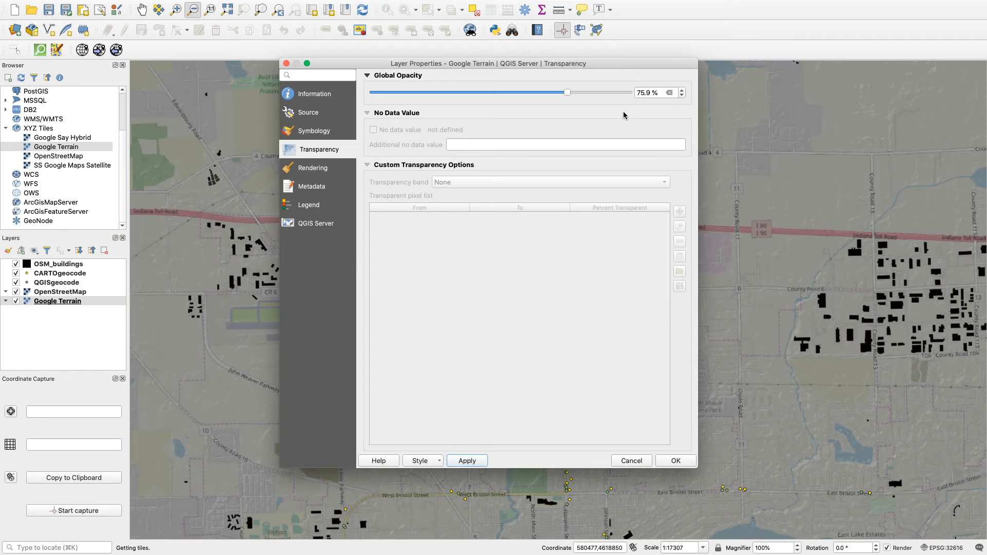
click(287, 63)
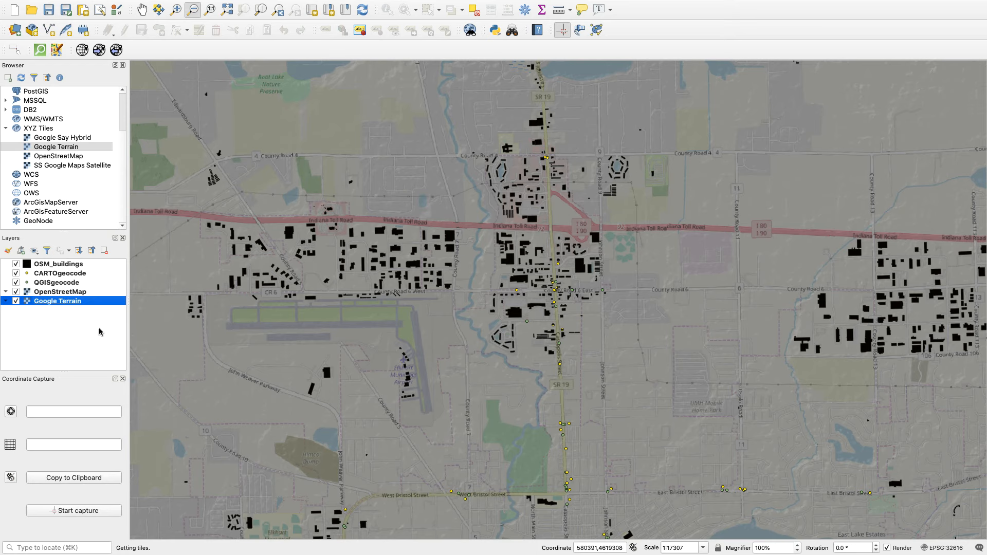
click(15, 301)
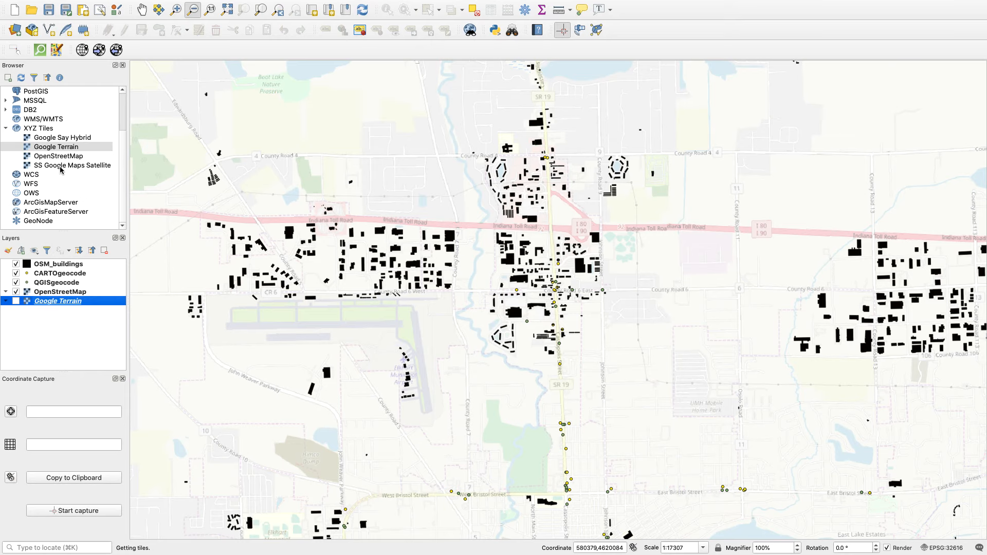
Switch to Chrome and highlight the Google Satellite Hybrid heading in the QGIS Google Map LINK document.
click(51, 139)
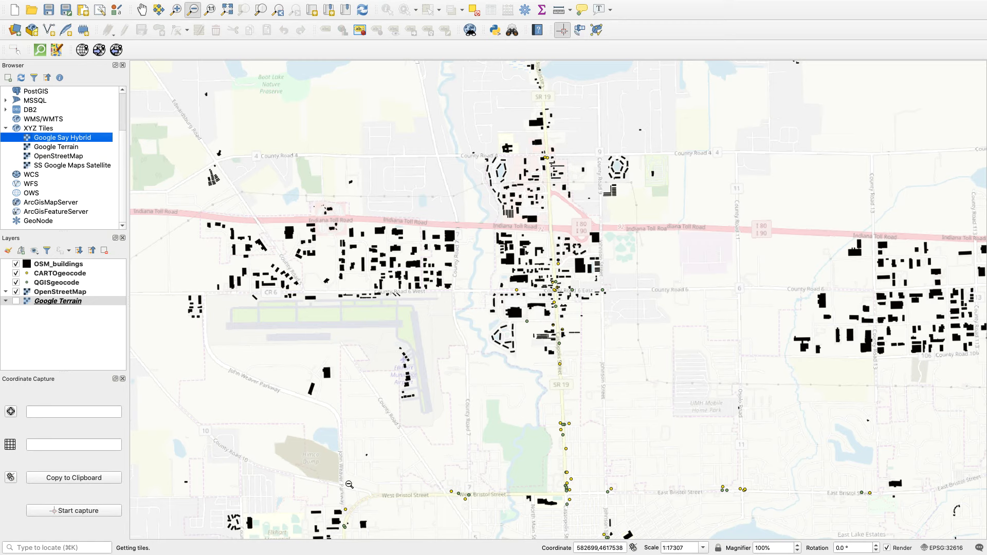
mouse_move(409, 540)
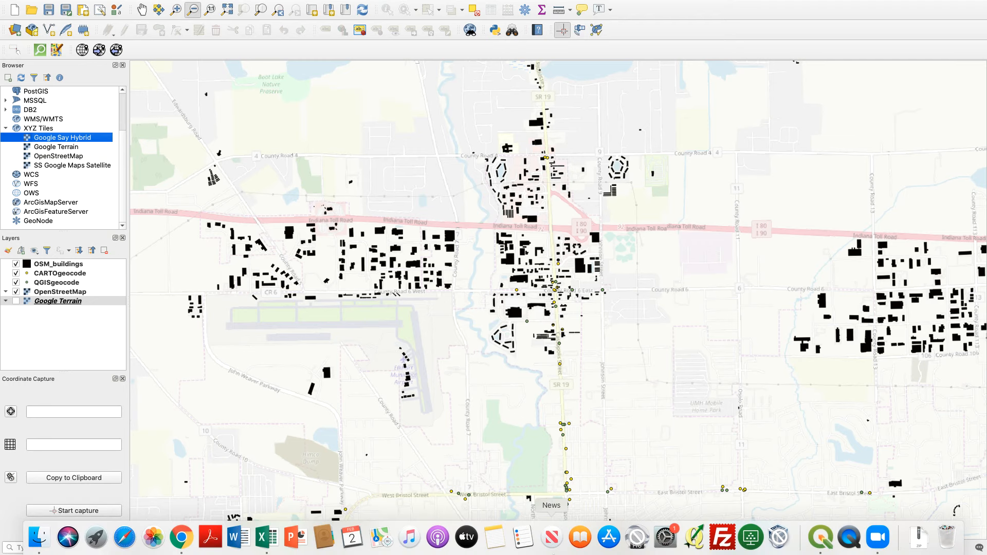
click(181, 538)
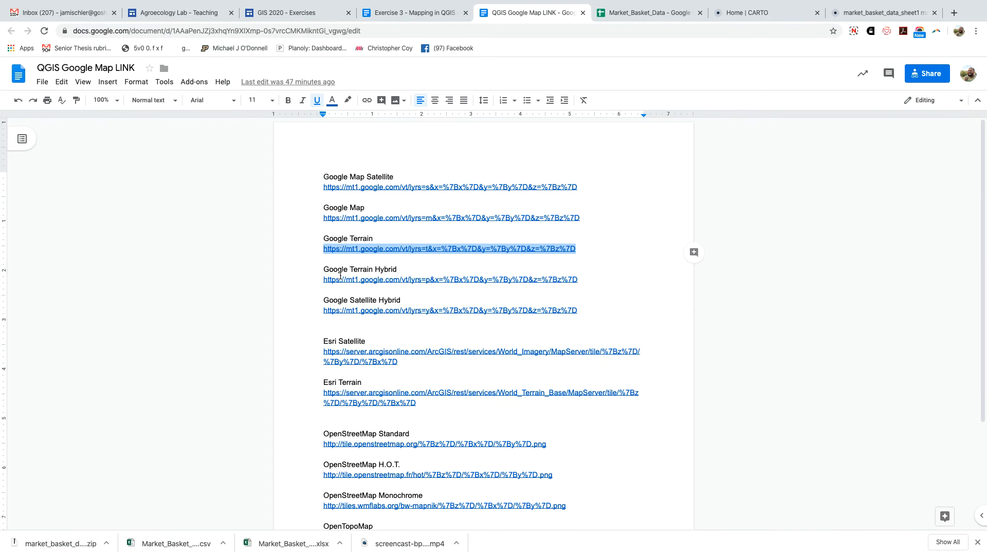
click(337, 300)
drag(324, 300, 394, 300)
mouse_move(485, 554)
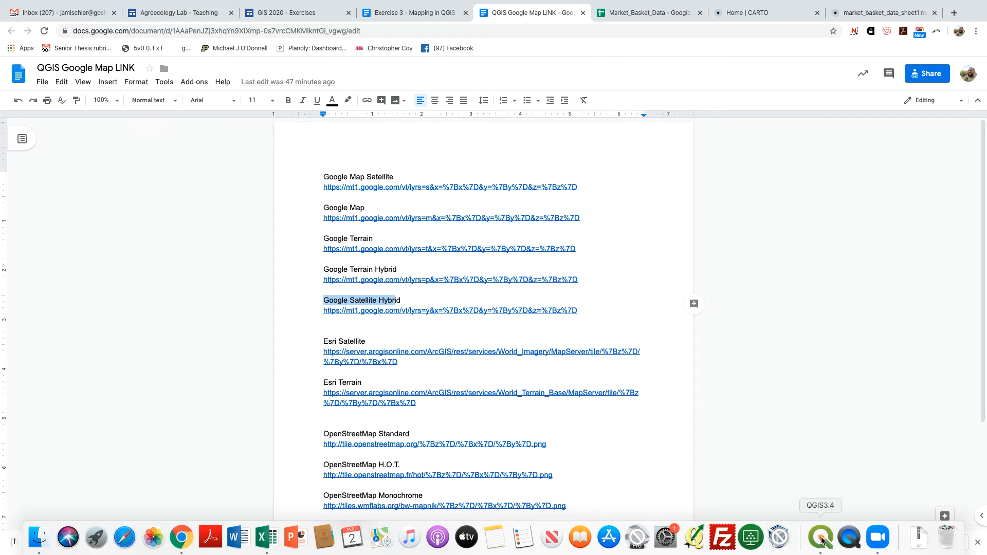
Switch to QGIS, add the Google Say Hybrid basemap above Google Terrain, and hide the OpenStreetMap layer.
click(820, 538)
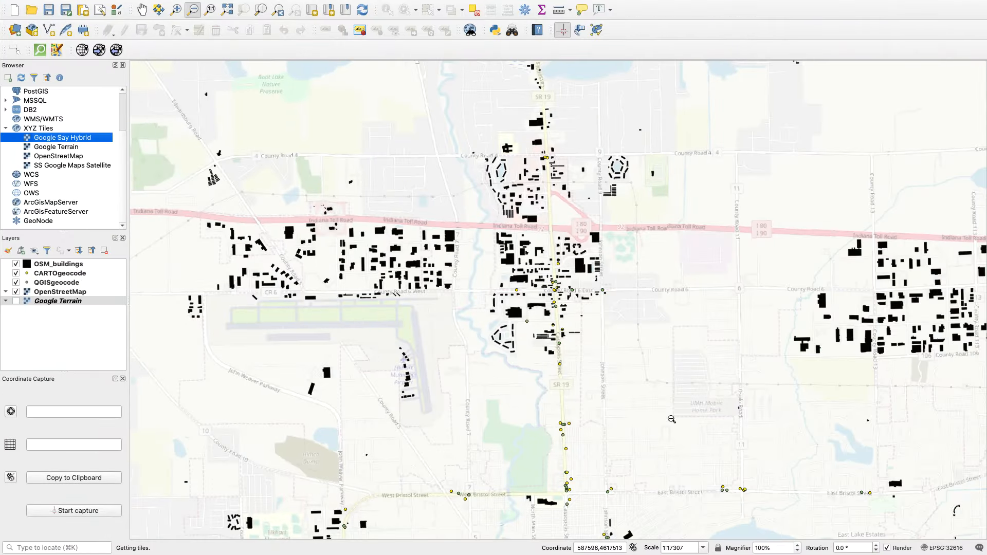
double_click(53, 143)
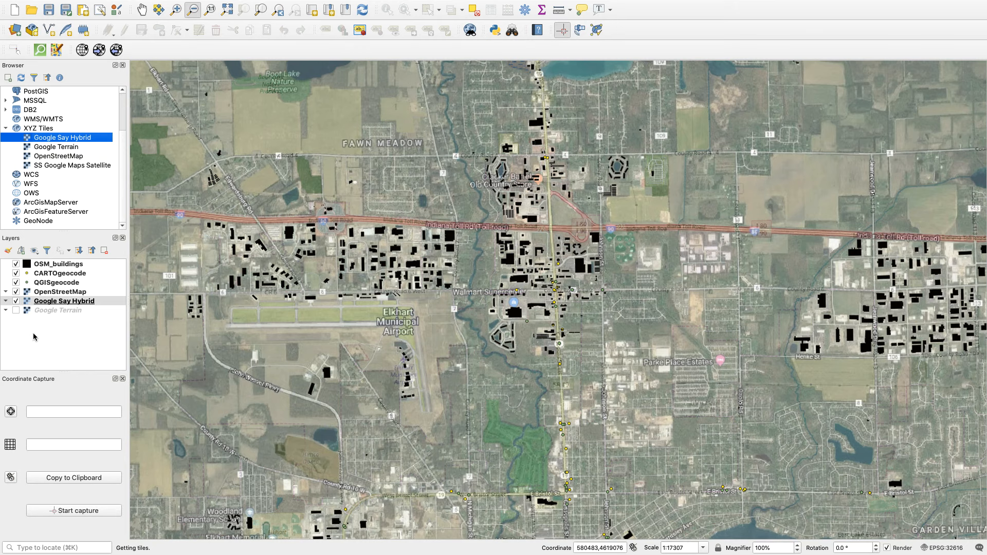
click(15, 292)
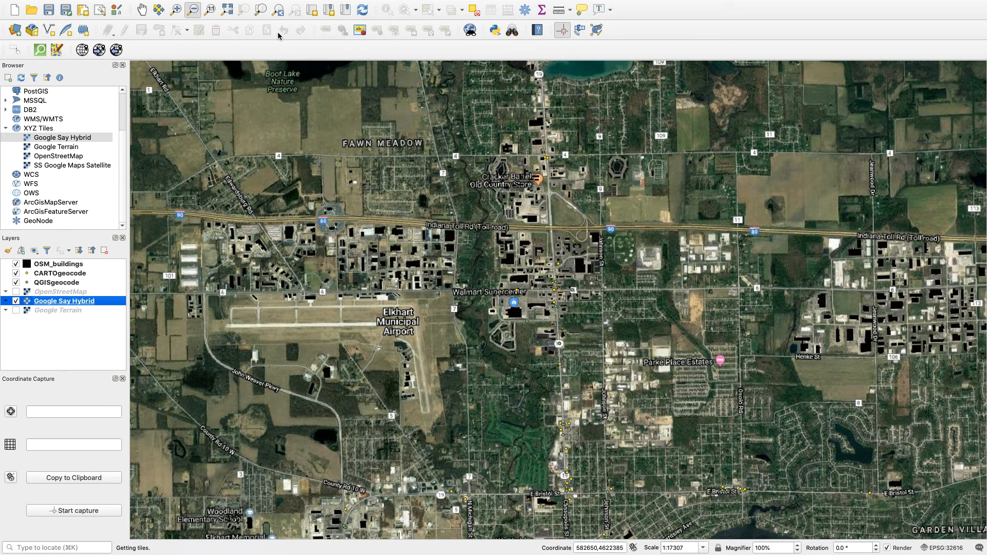
Examine the buildings over the hybrid satellite imagery around the toll road interchange at scale 1:4327.
click(143, 10)
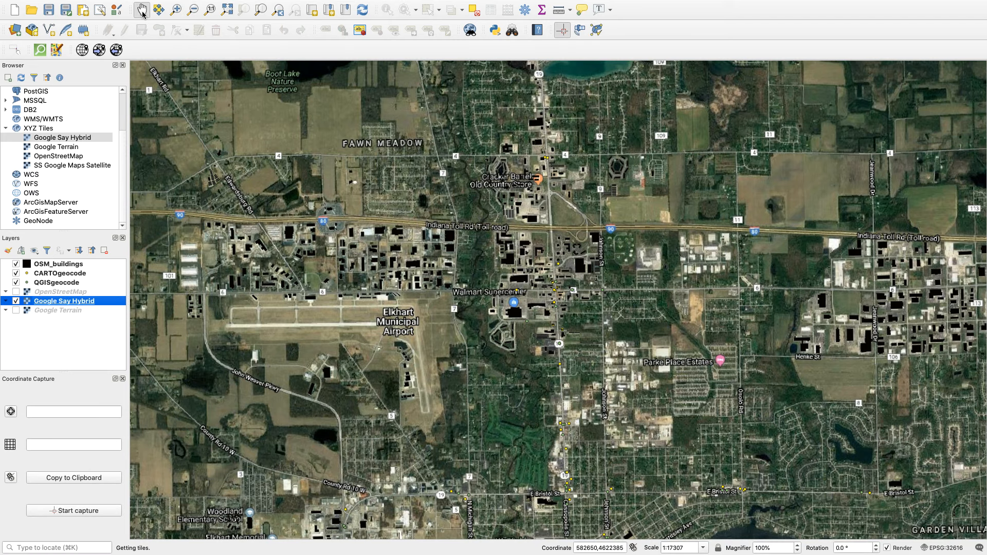
drag(442, 252, 345, 298)
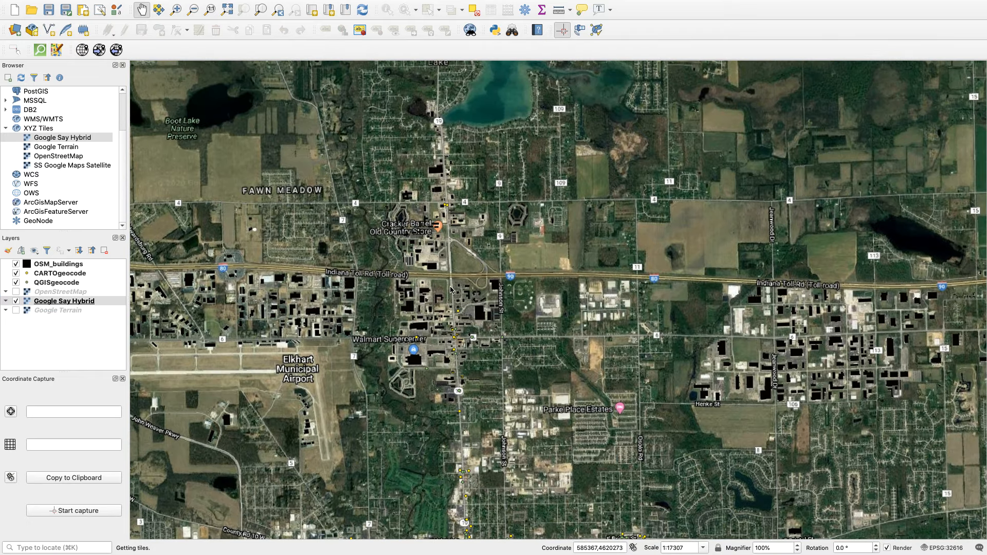
scroll(451, 290, up, 2)
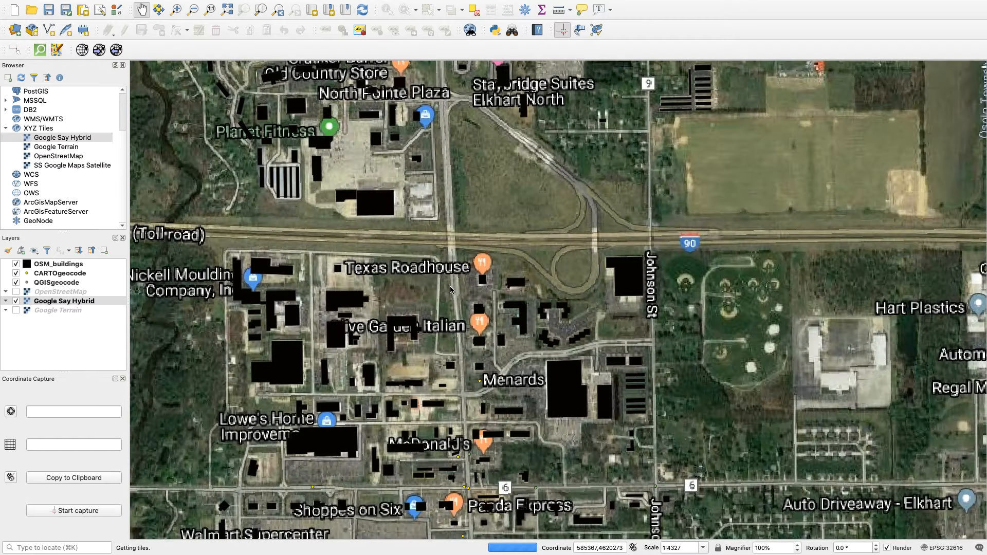
Identify the attributes of the Menards building and three smaller buildings along Cassopolis St in the OSM_buildings layer.
scroll(451, 289, up, 1)
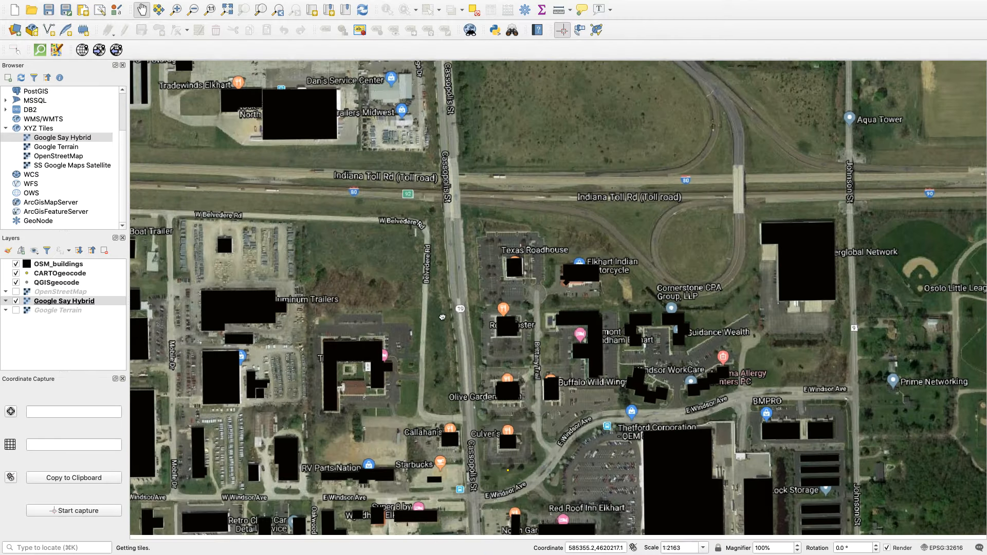
drag(441, 326, 461, 183)
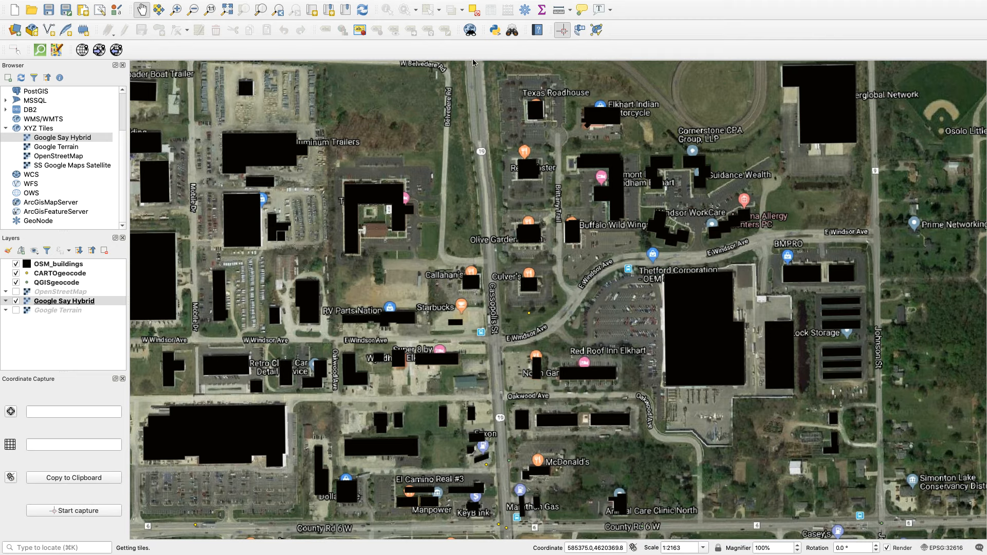
click(71, 268)
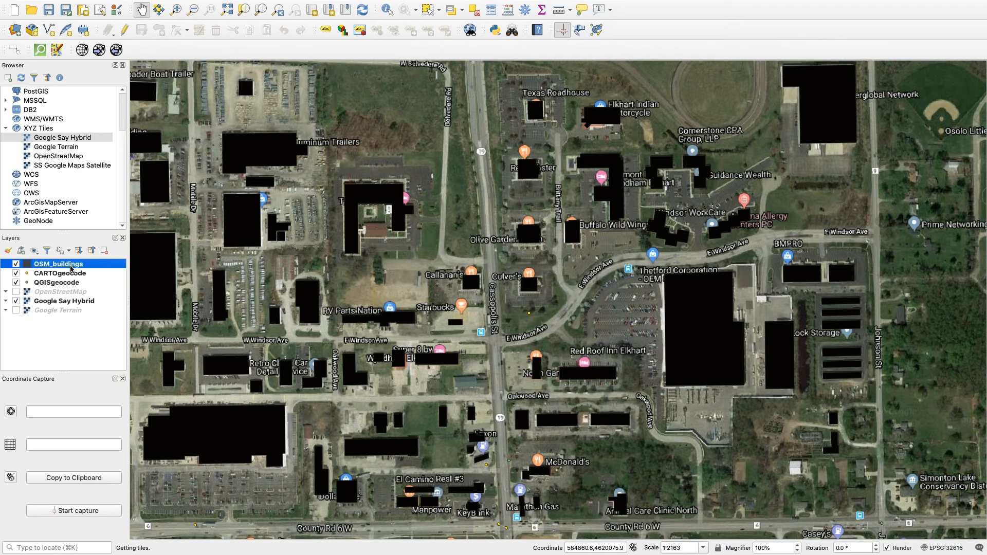
click(387, 12)
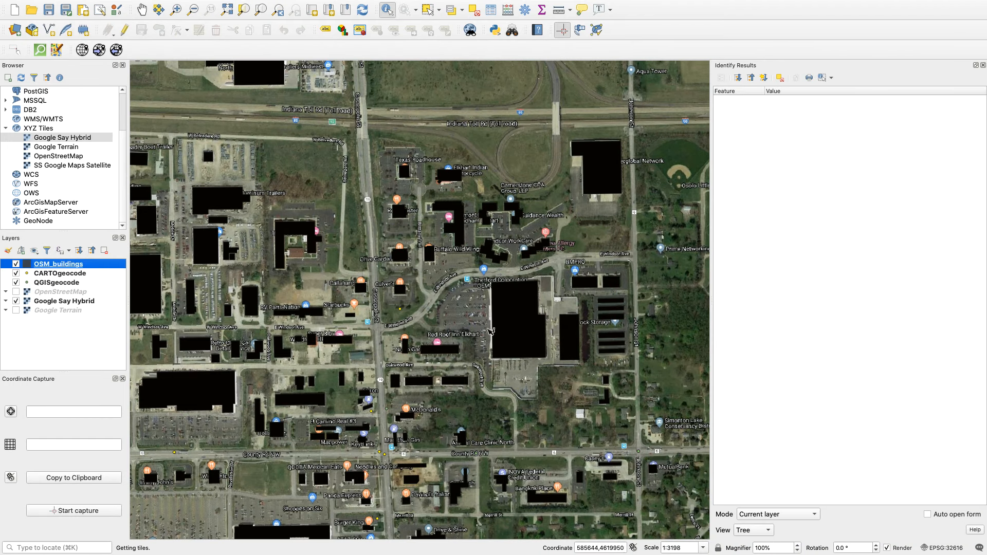
click(510, 312)
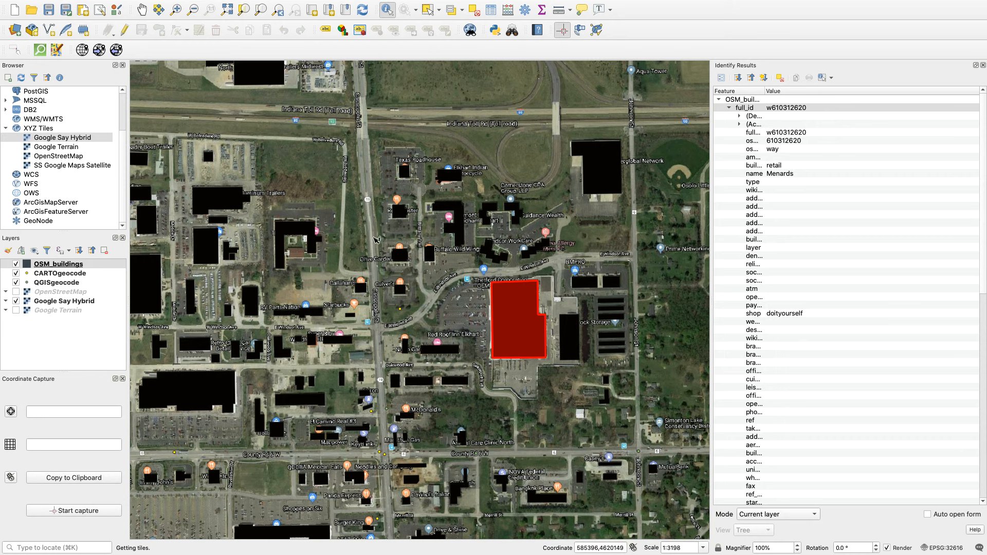
click(398, 212)
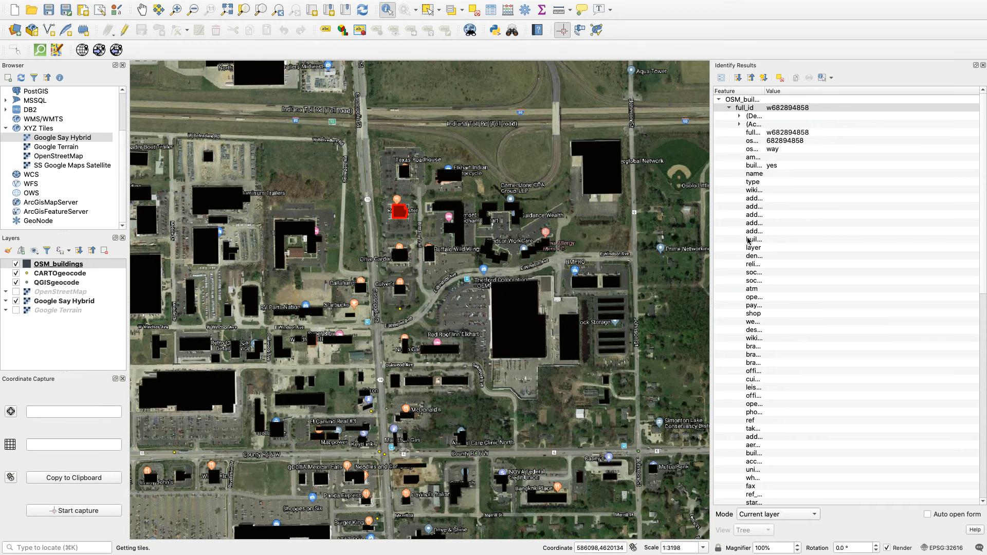
click(401, 259)
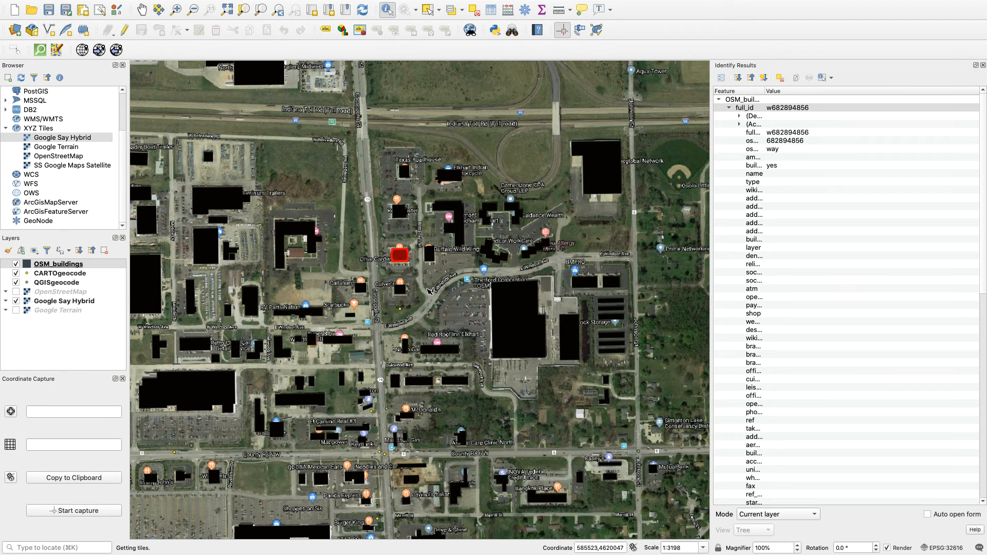
click(361, 291)
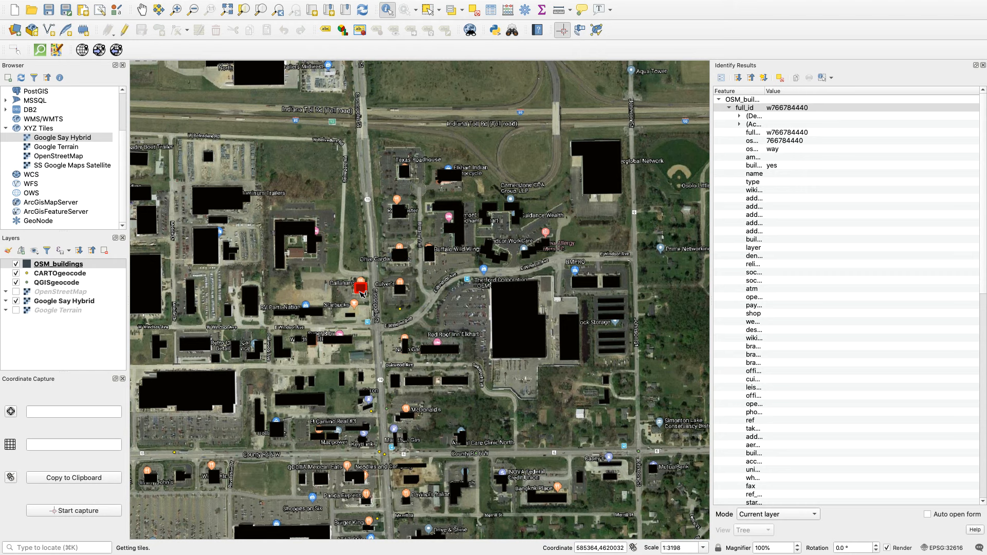
Open the OSM_buildings attribute table, examine its building, name and address fields, and close the table.
click(58, 264)
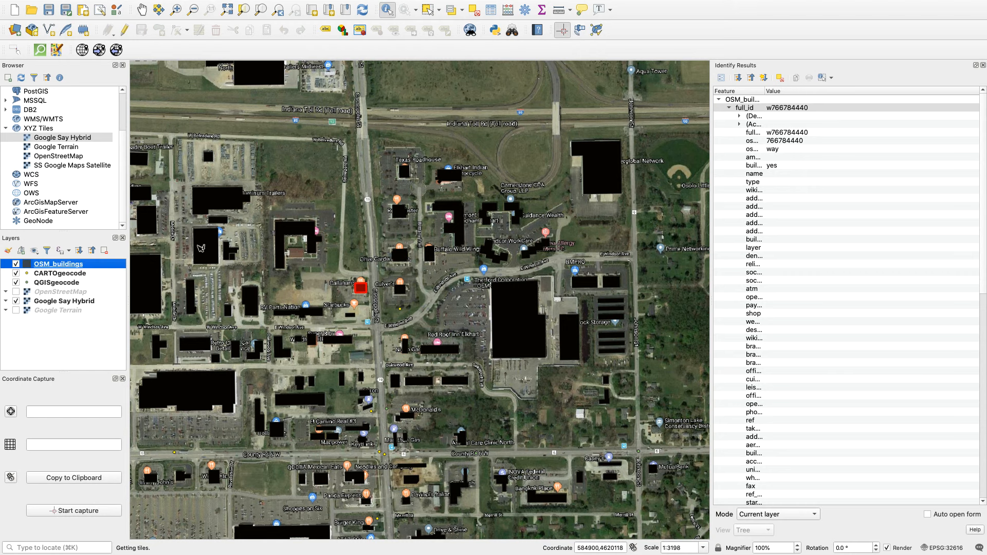
click(490, 11)
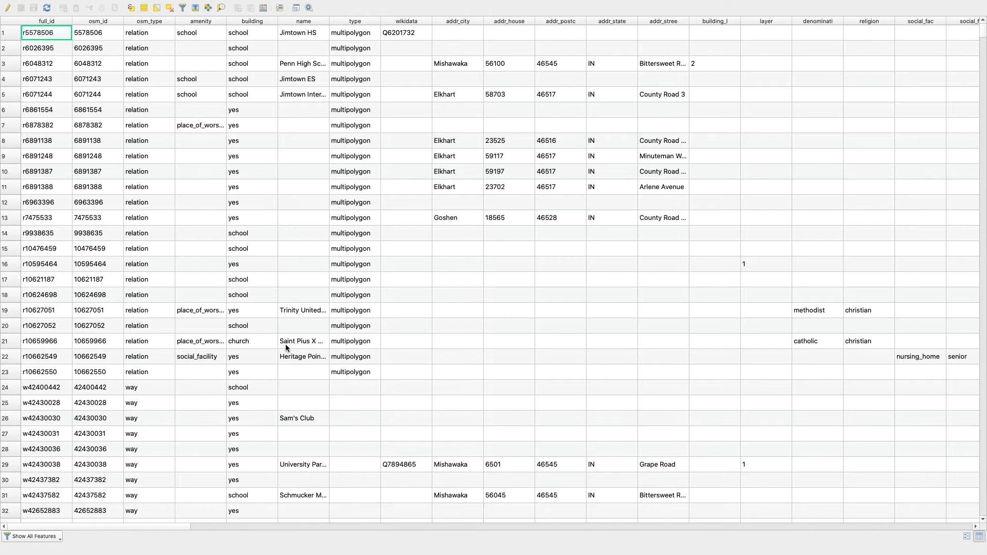
scroll(286, 348, down, 7)
scroll(286, 347, up, 7)
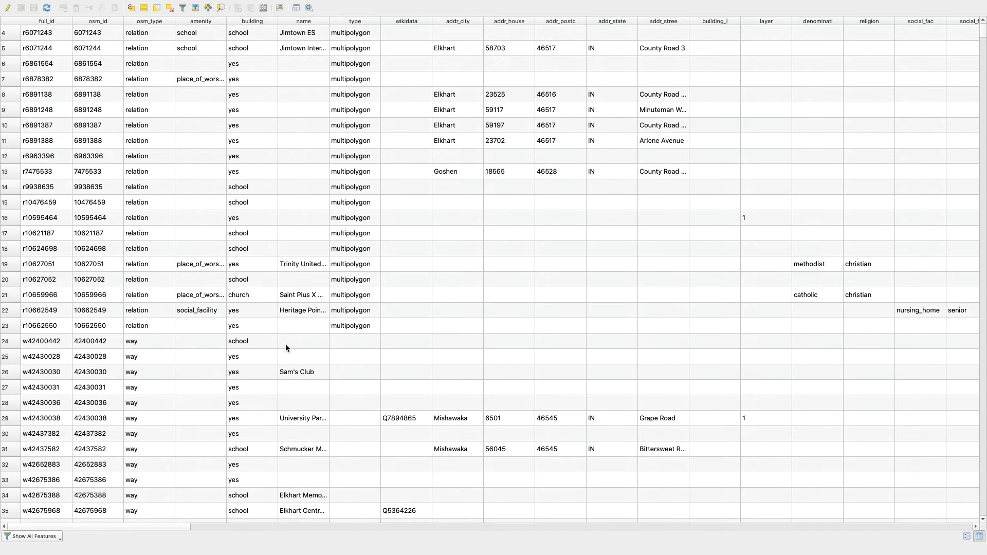
scroll(286, 348, down, 2)
scroll(286, 348, up, 2)
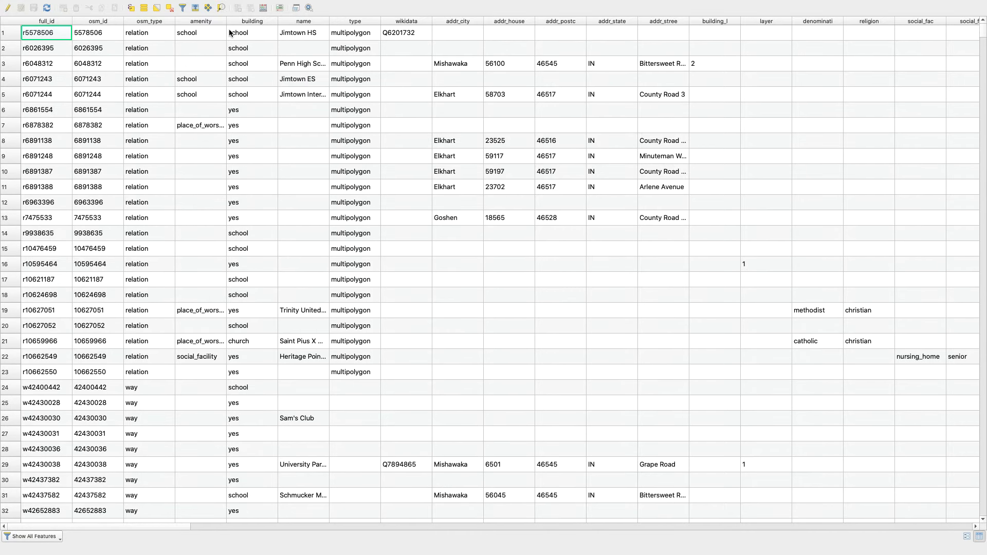
scroll(235, 356, down, 20)
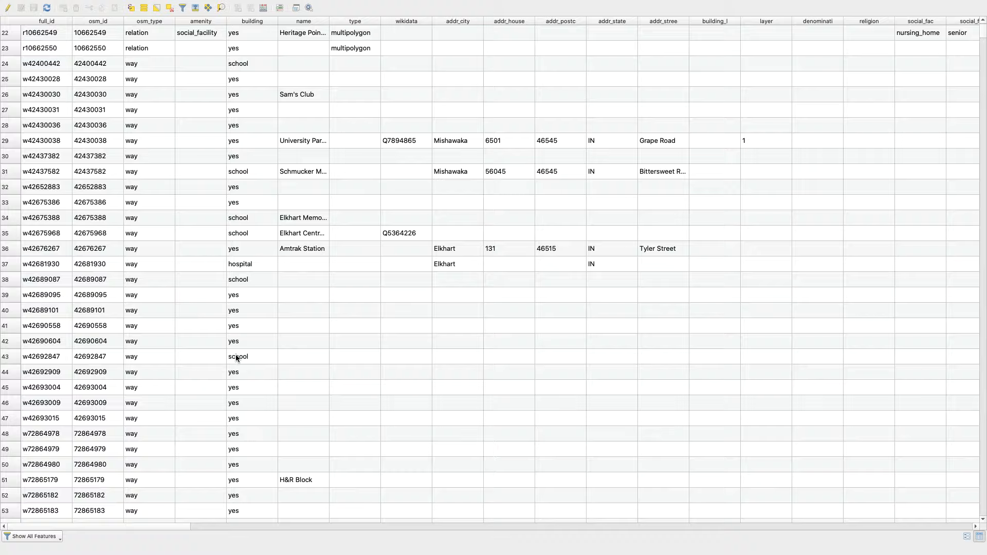
scroll(236, 356, down, 10)
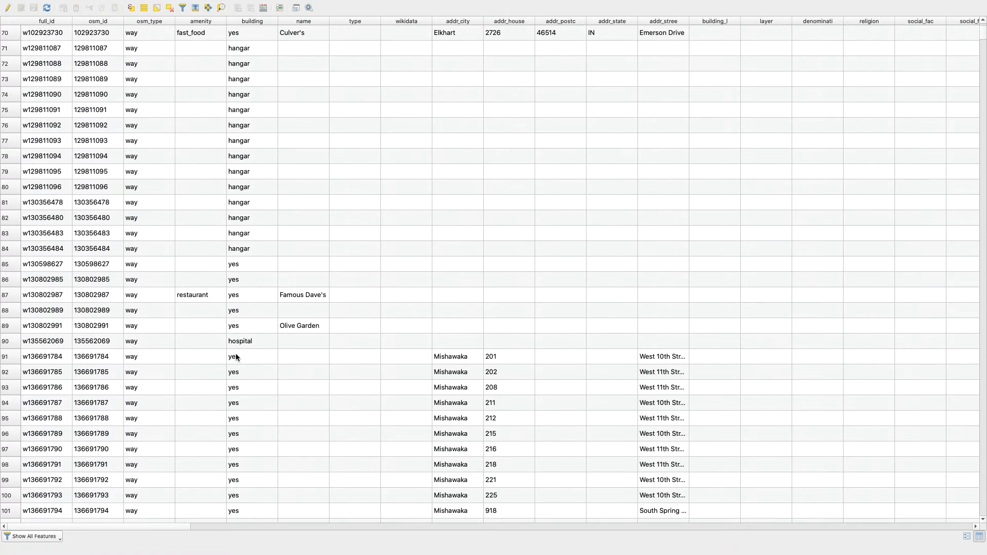
scroll(235, 353, up, 20)
scroll(236, 353, right, 3)
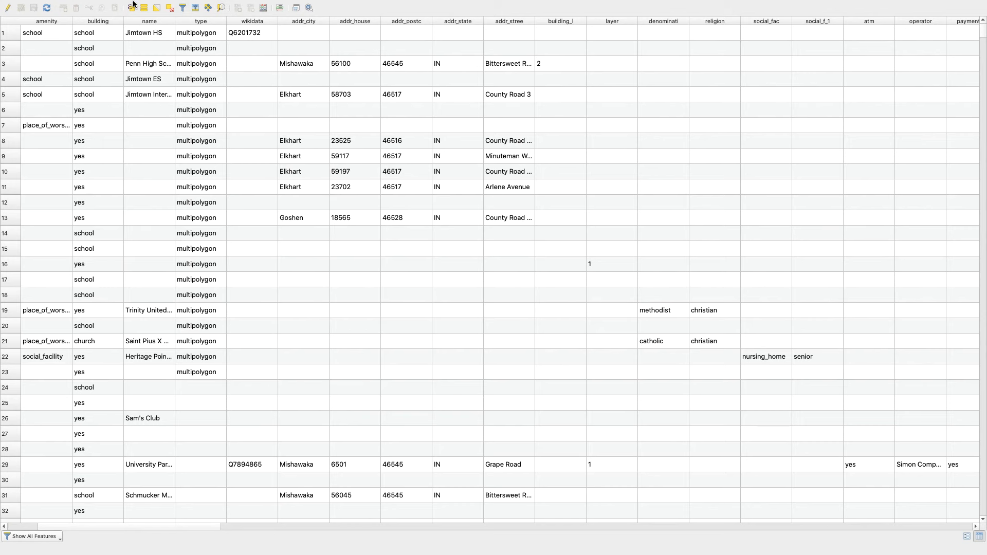
mouse_move(26, 3)
click(7, 17)
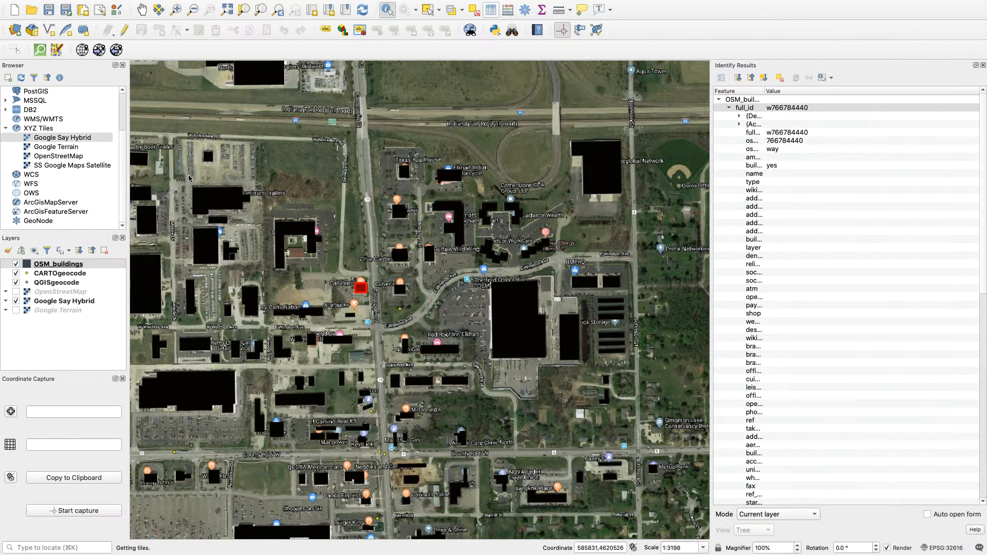
Hide the OSM_buildings layer and set the CARTOgeocode marker size to 7 millimetres.
click(16, 265)
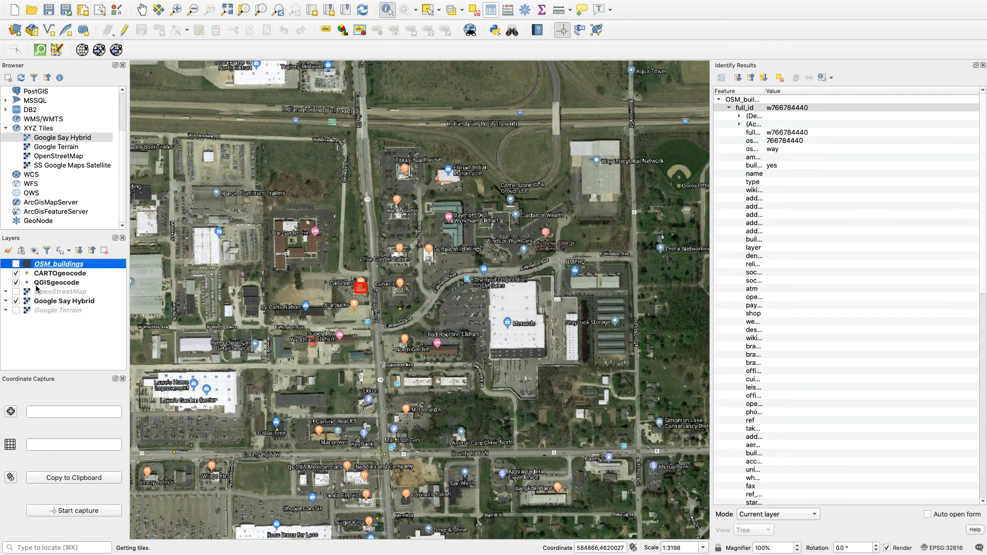
double_click(28, 275)
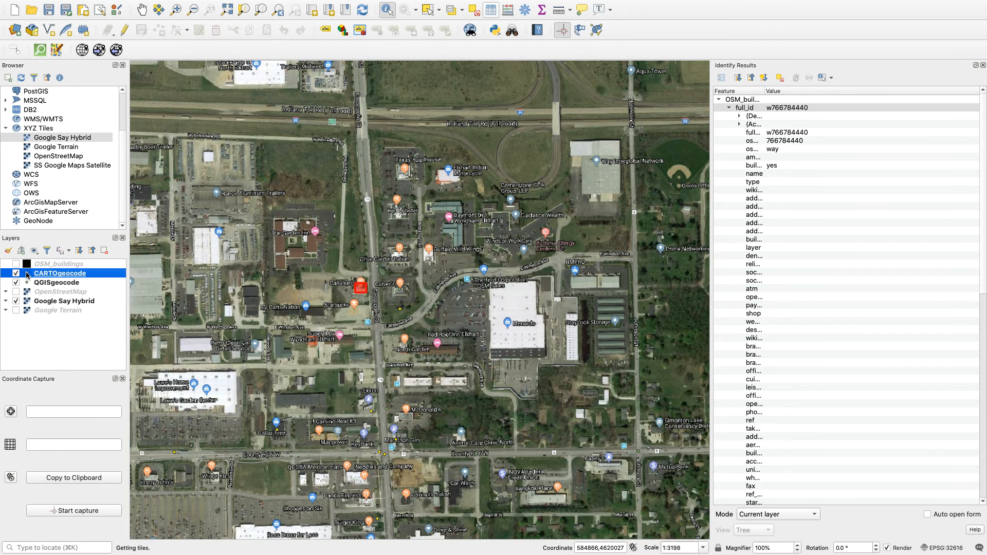
drag(577, 179, 476, 180)
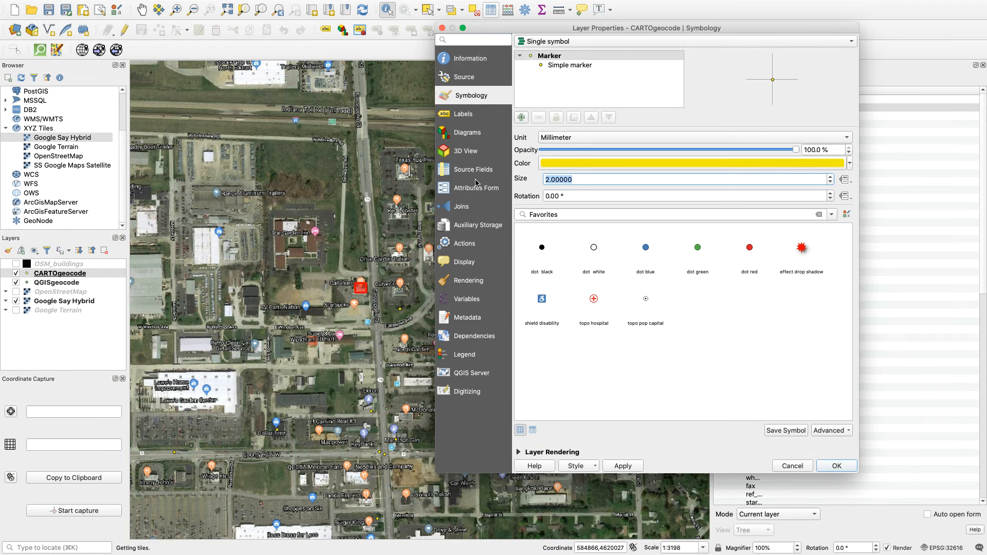
text(7)
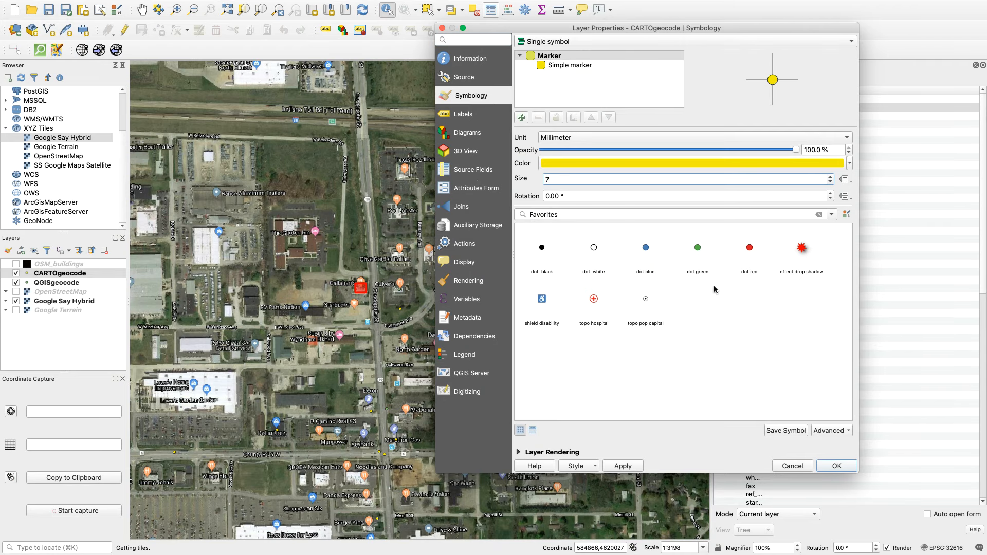
click(830, 466)
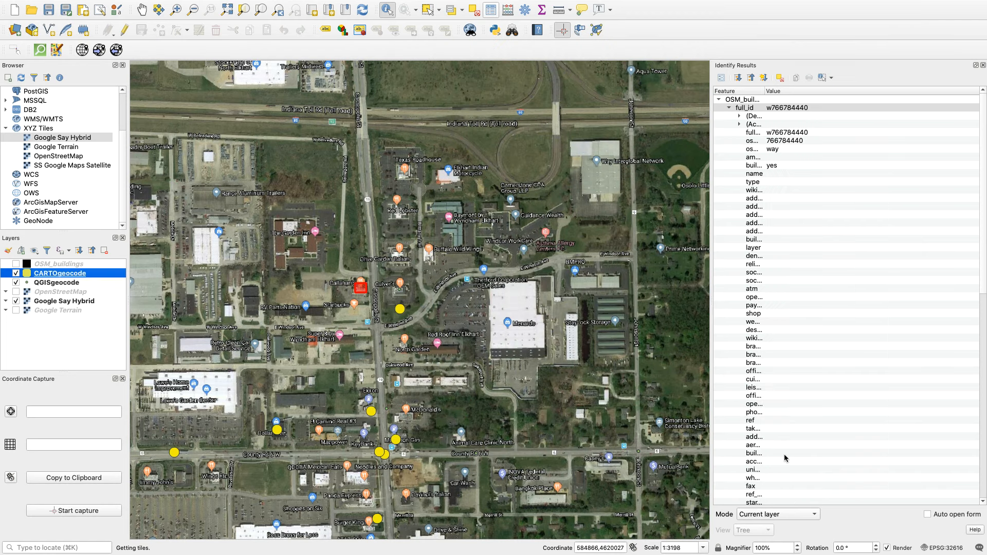
Set the QGISgeocode markers to size 6 millimetres and pink colour #f50887.
double_click(42, 283)
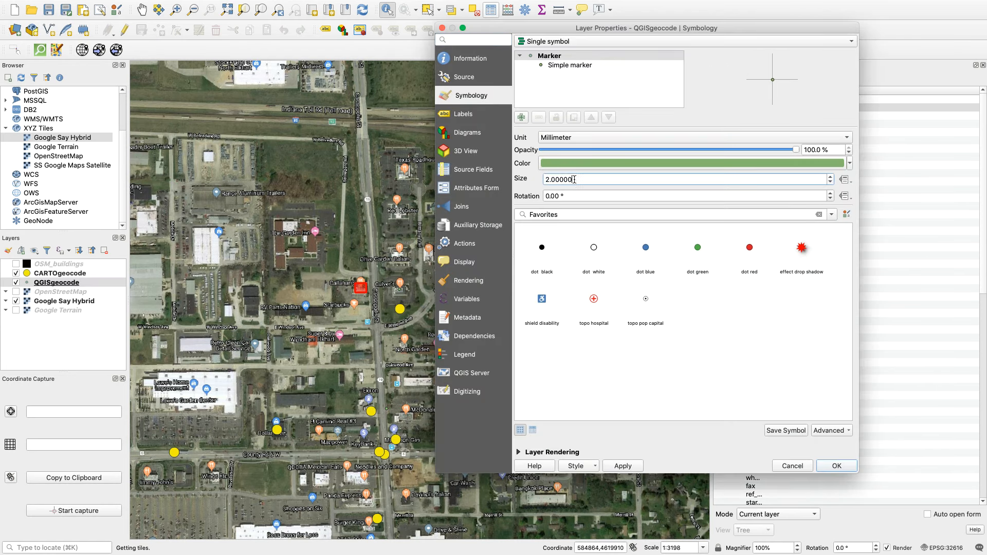
text(6)
click(709, 164)
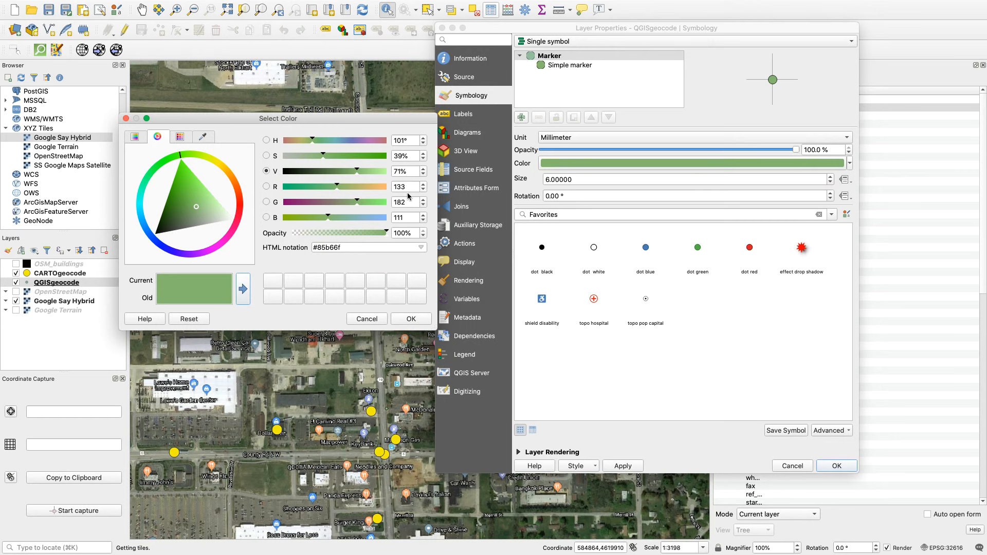
click(233, 233)
click(227, 227)
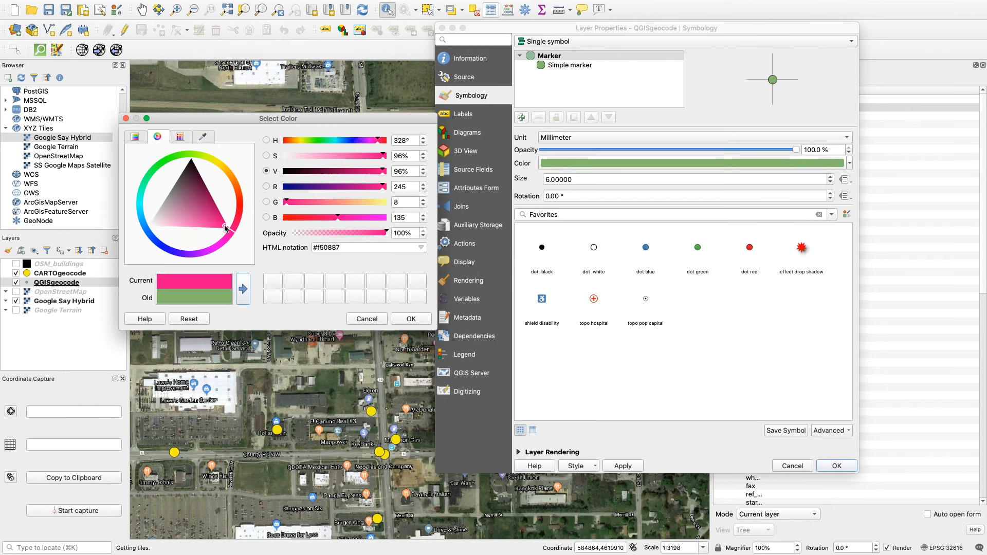
click(411, 321)
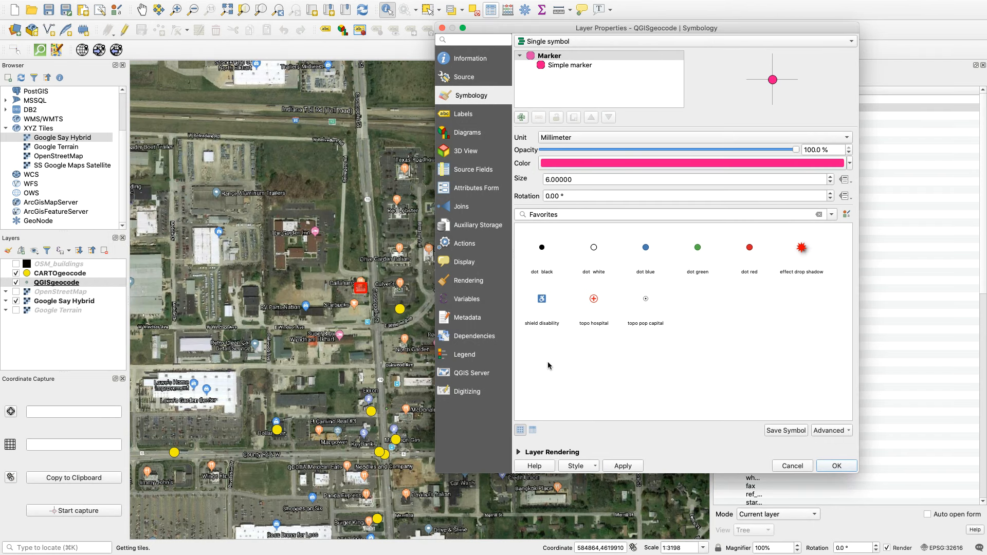
click(633, 468)
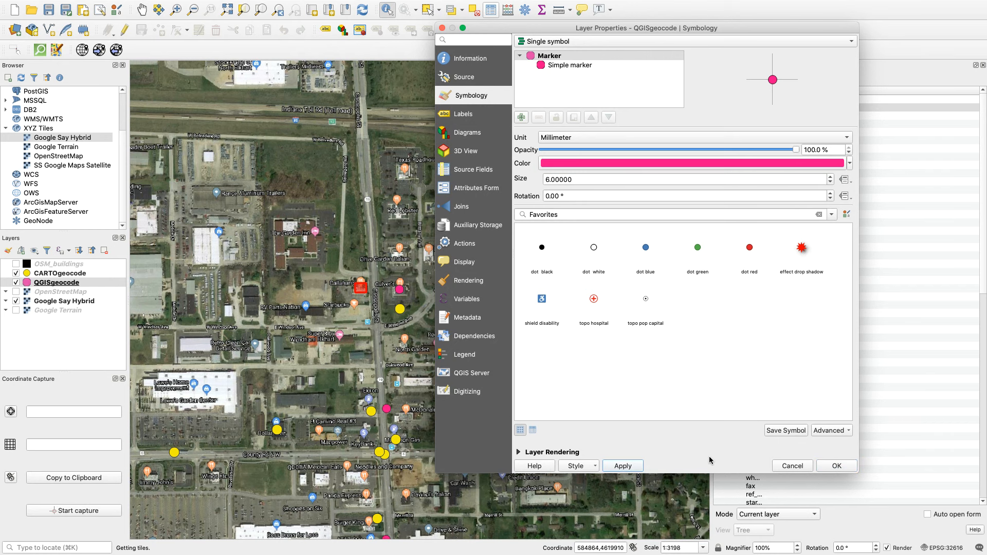
click(838, 466)
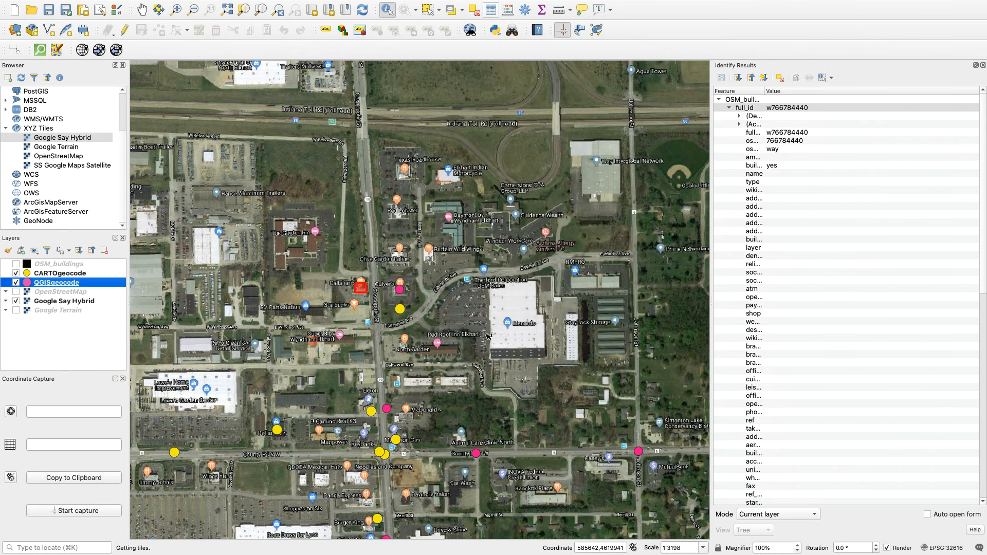
Close the identify results and review the project's coordinate reference system settings.
click(142, 9)
drag(288, 383, 320, 181)
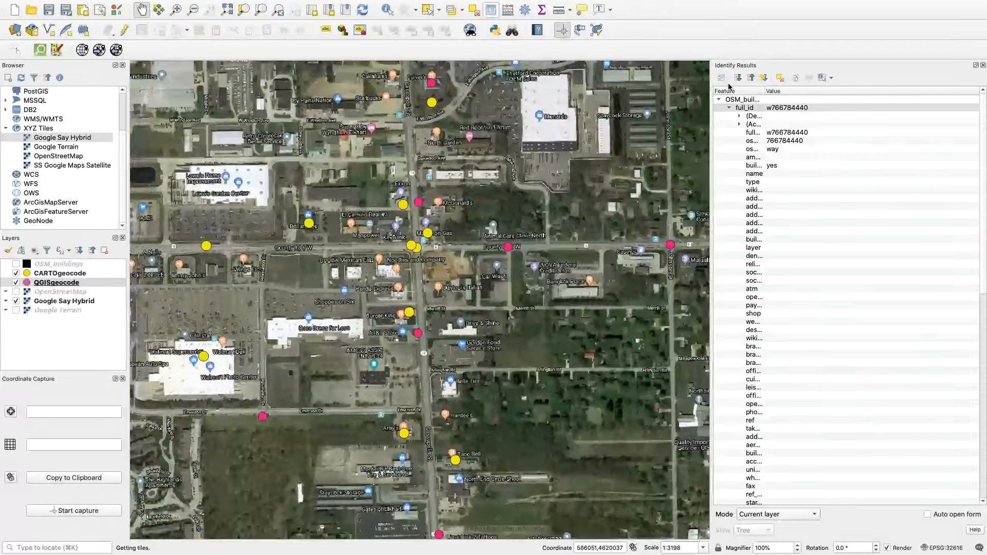
click(983, 66)
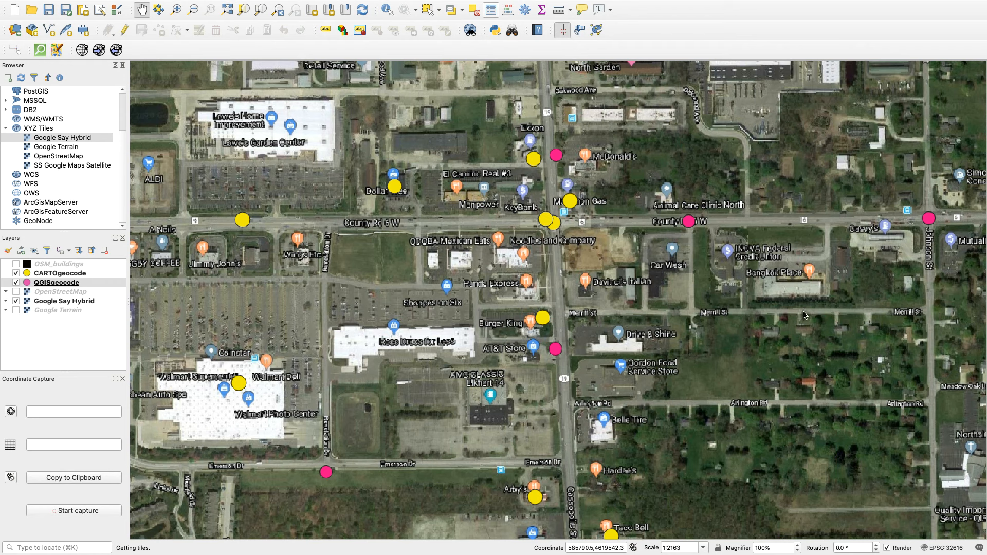
click(944, 549)
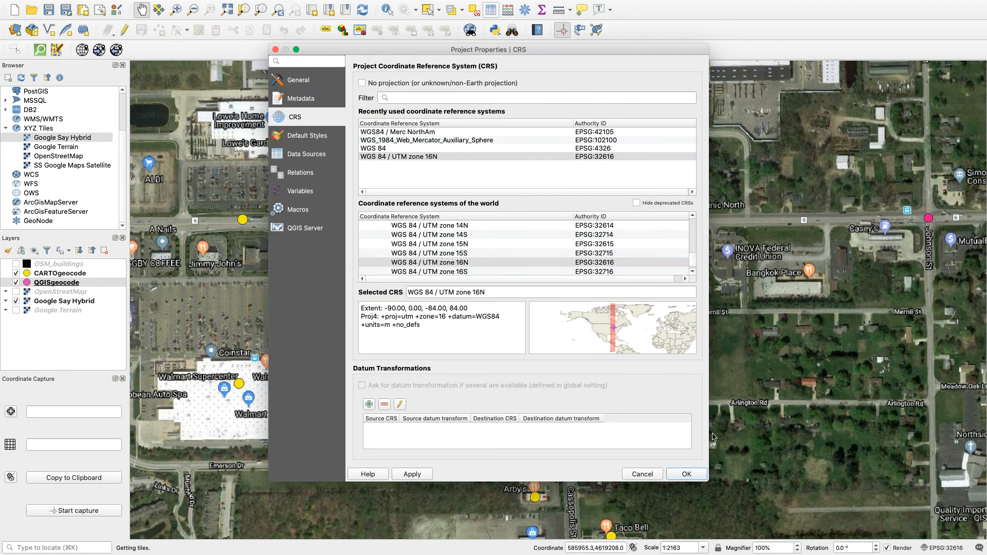
click(674, 475)
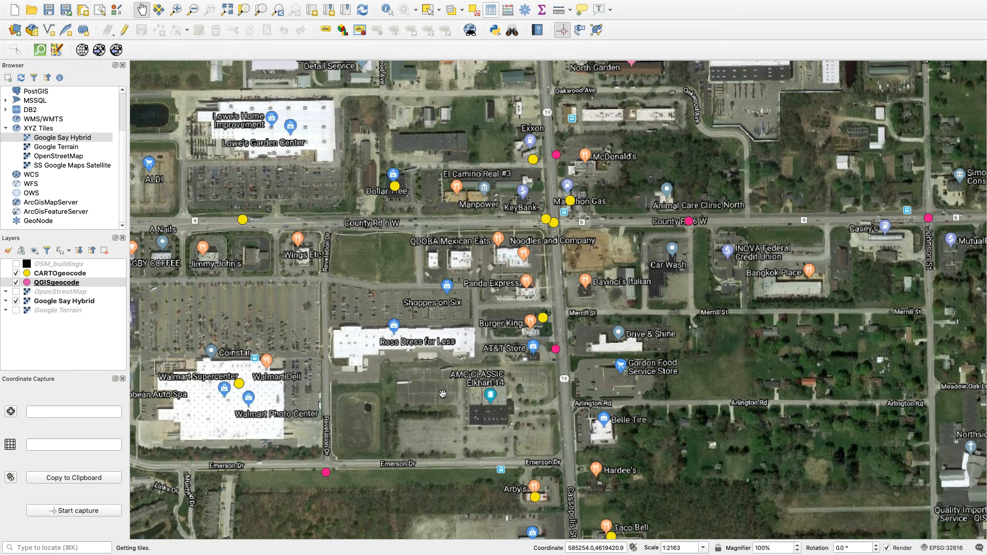
Identify the attributes of the CARTOgeocode point at Arby's, south of Emerson Dr.
drag(427, 403, 370, 273)
drag(369, 360, 381, 234)
drag(324, 275, 370, 276)
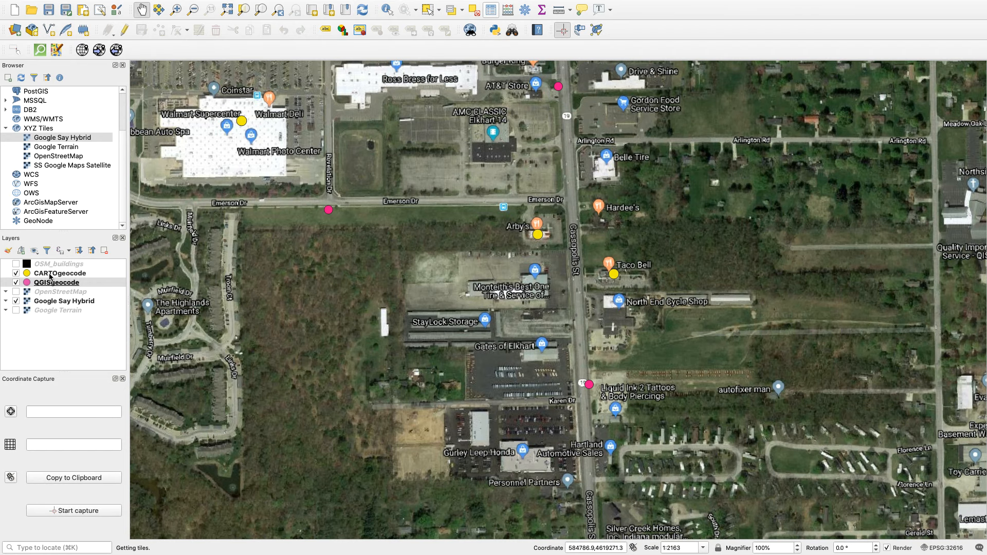
click(50, 276)
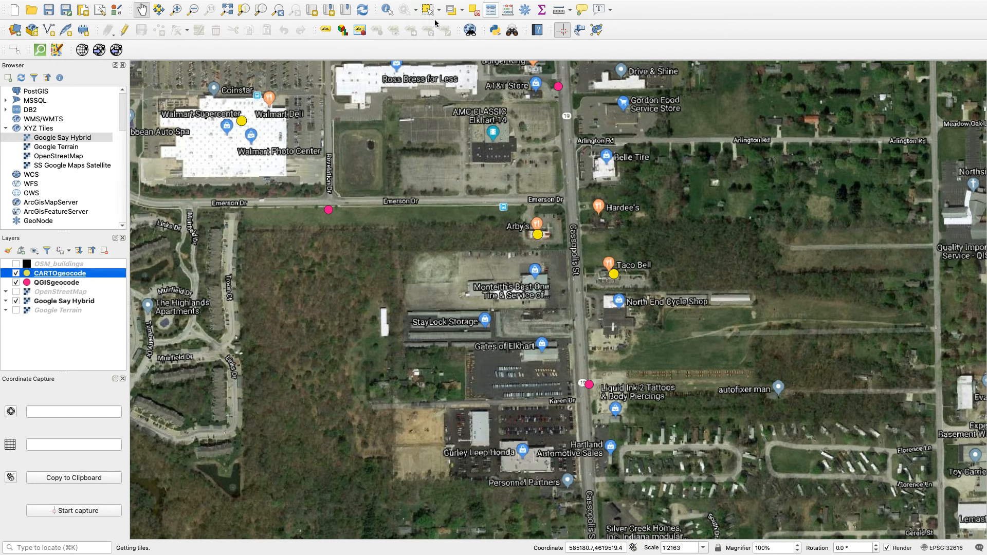
click(388, 9)
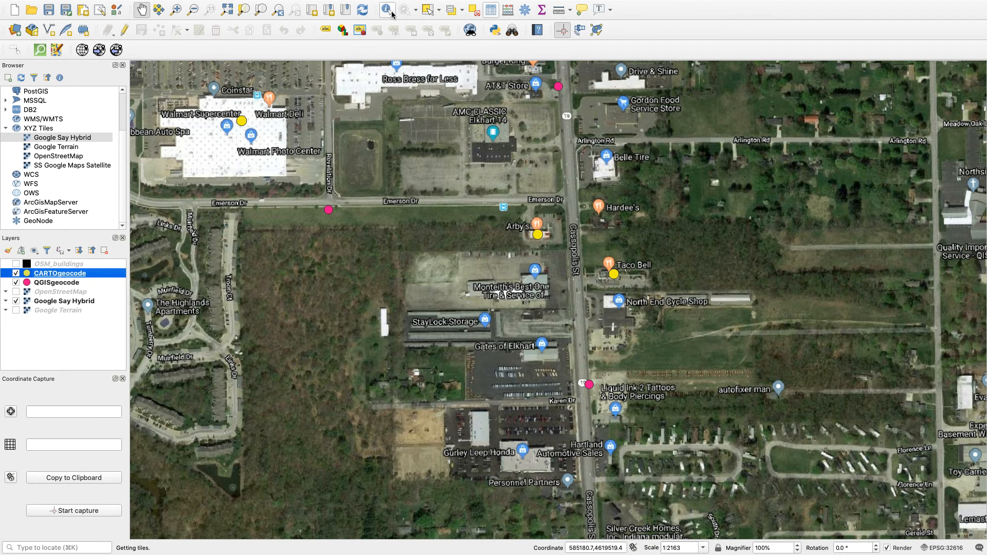
click(538, 237)
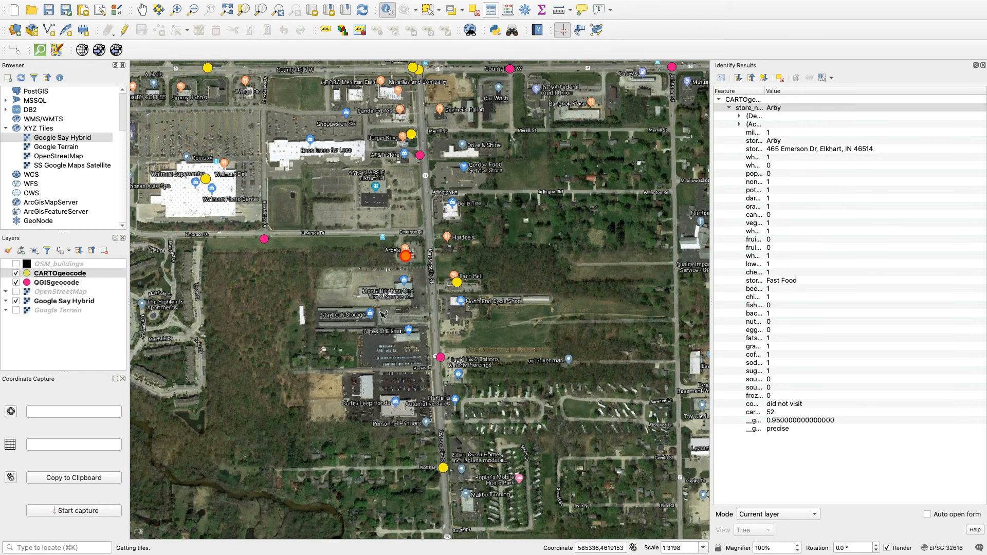
Identify the QGISgeocode points for Arby's on Emerson Dr and Taco Bell on Cassopolis St, plus the CARTOgeocode point at Taco Bell.
click(56, 284)
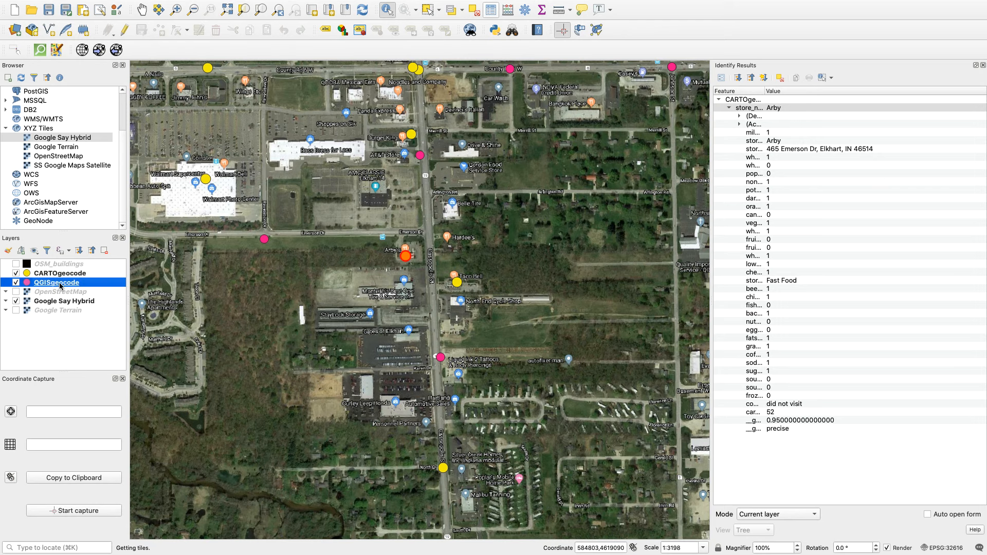
click(266, 241)
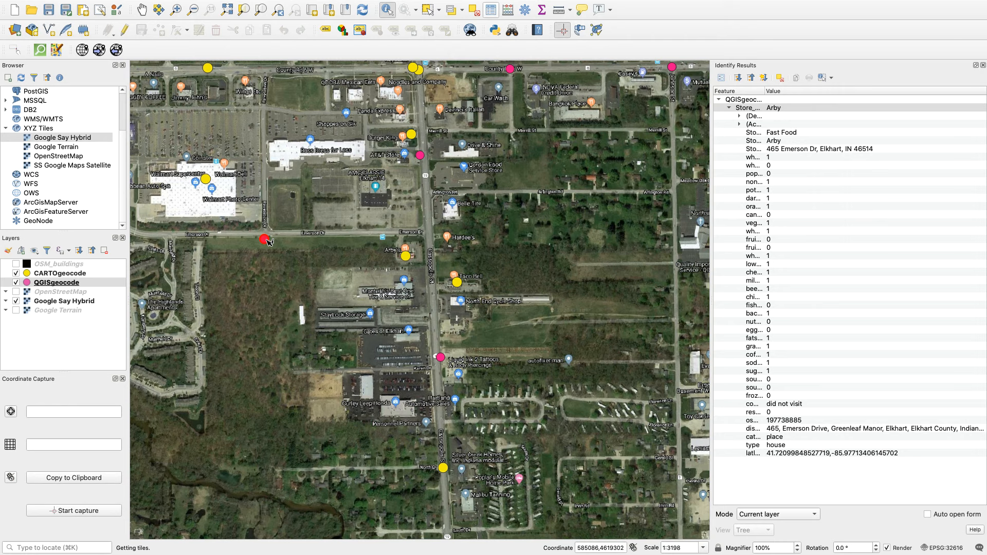
click(445, 360)
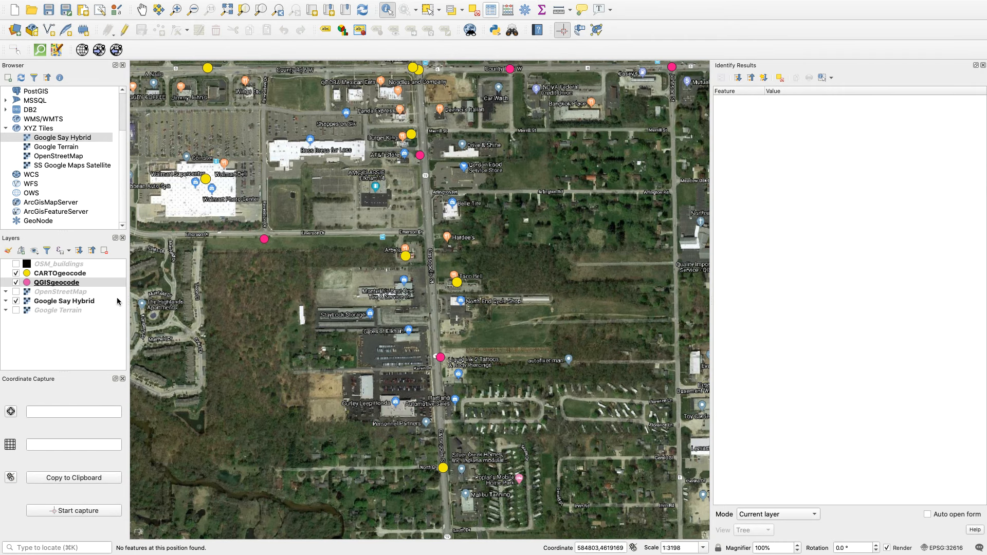
click(82, 284)
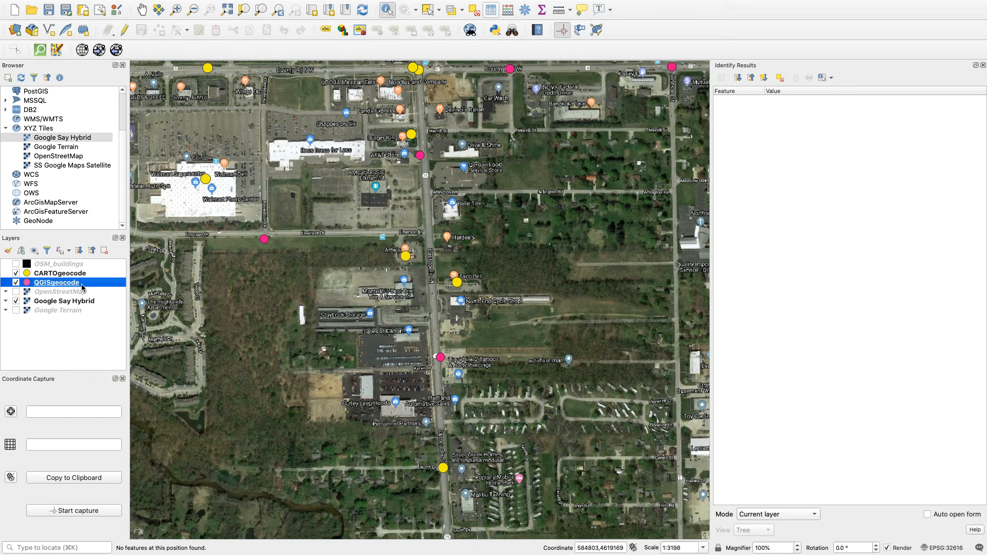
click(441, 359)
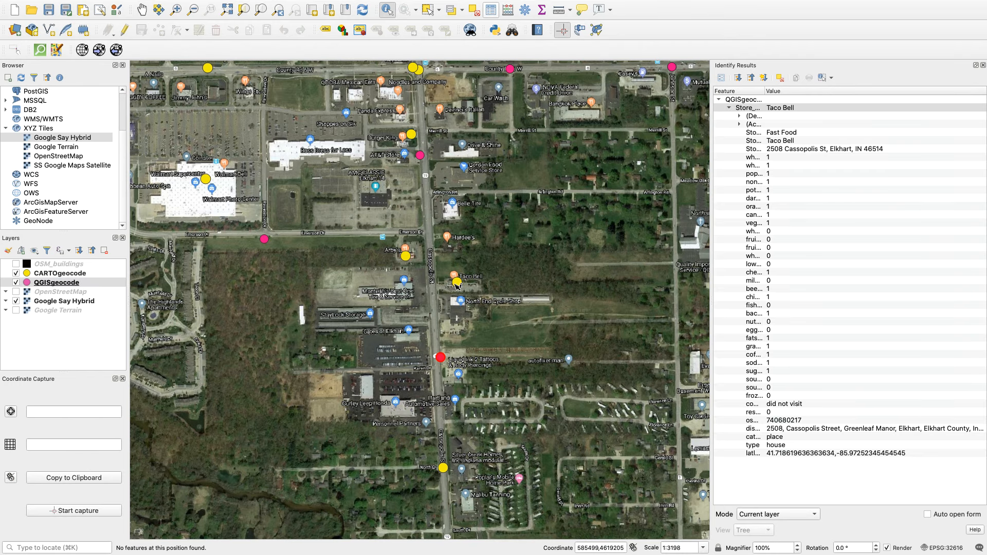
click(76, 275)
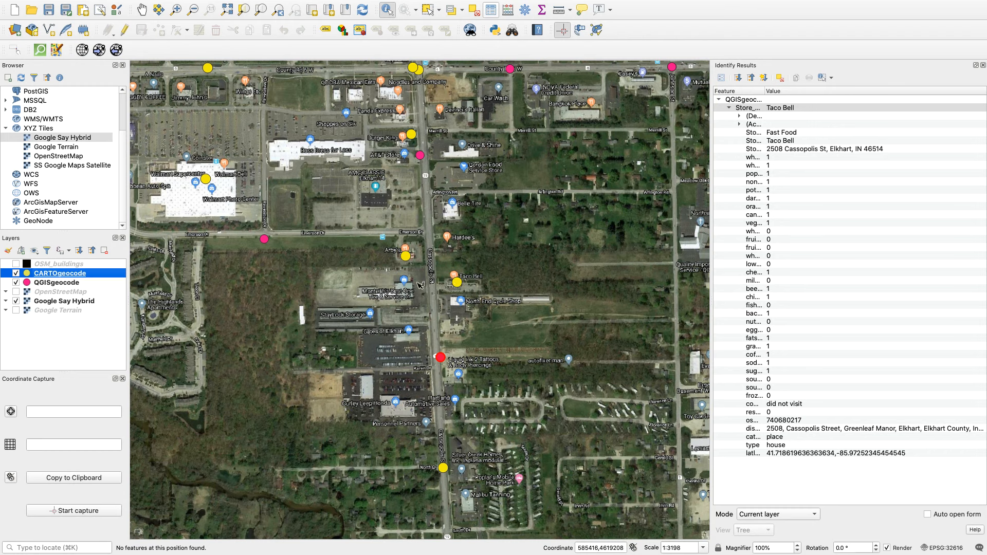
click(463, 286)
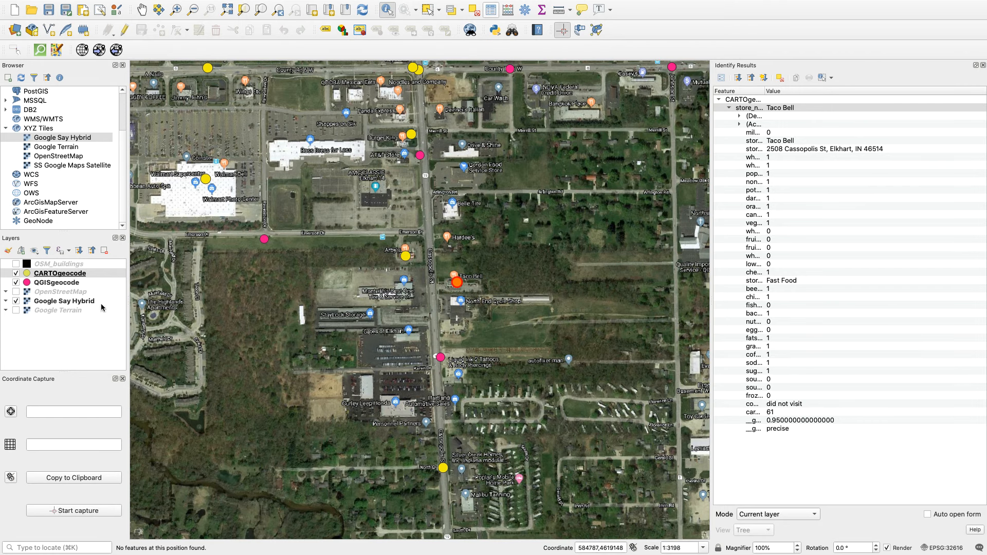
Hide the QGISgeocode layer and remove it from the project.
click(17, 286)
click(15, 283)
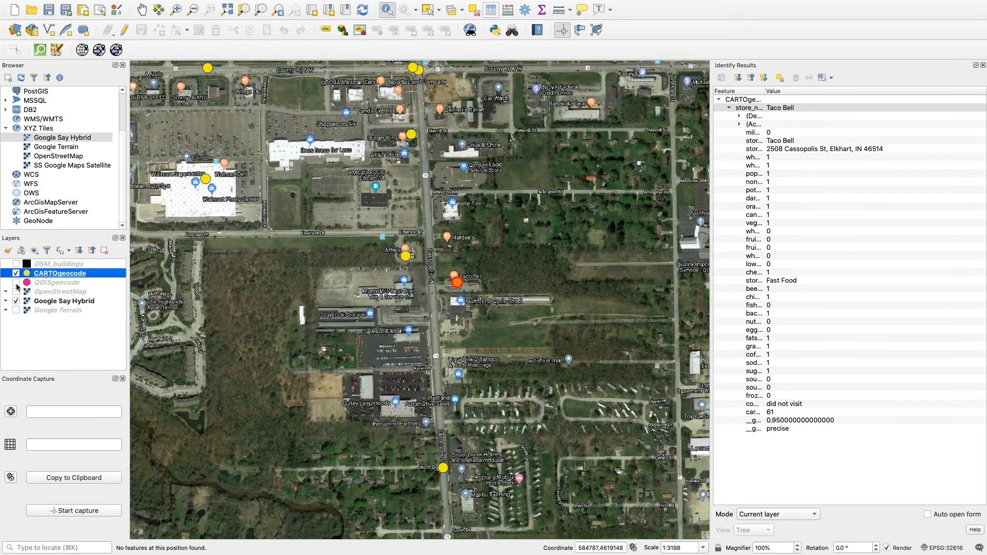
click(44, 287)
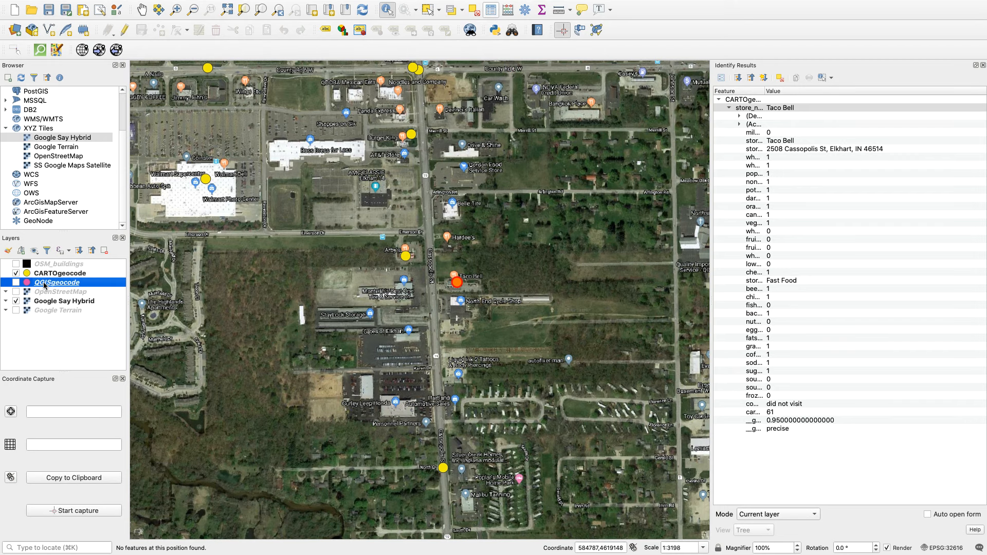
click(104, 252)
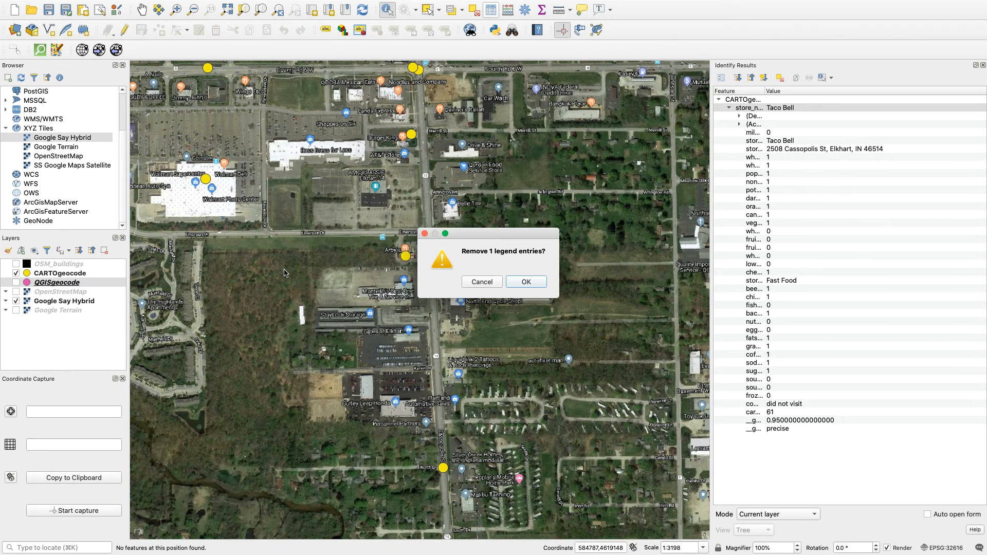
click(525, 282)
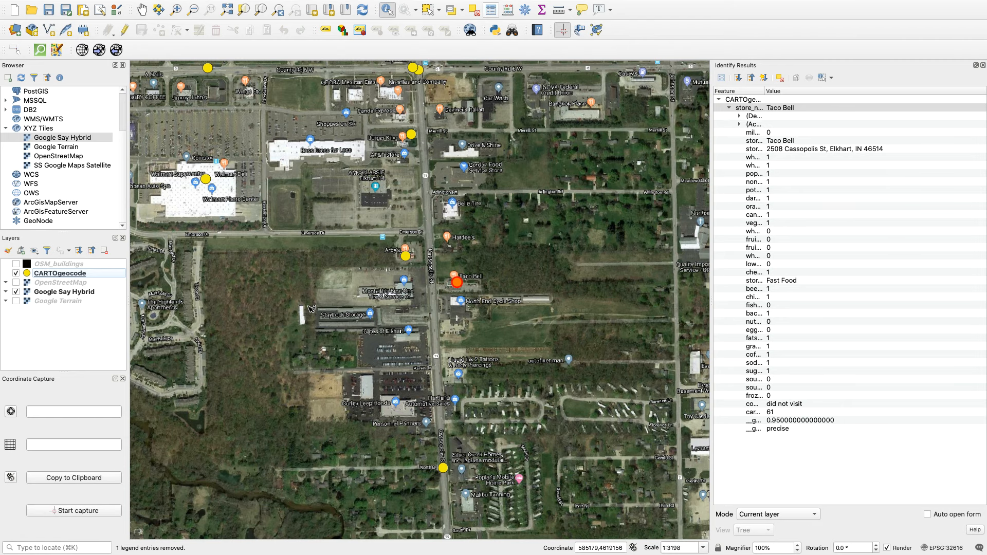
Identify the CARTOgeocode point in the parking lot north of Burger King, near Merrill St, and close the identify results.
click(141, 9)
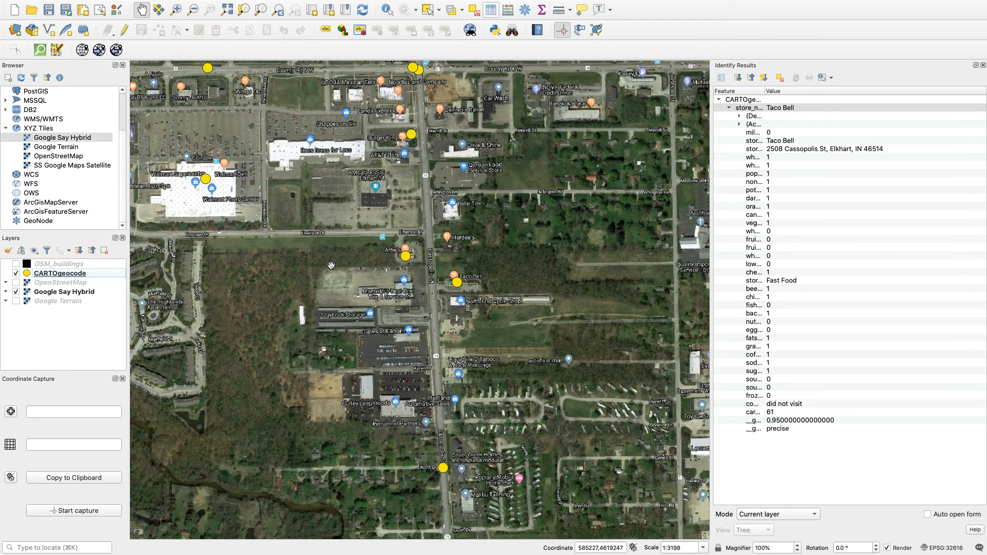
drag(345, 257, 274, 189)
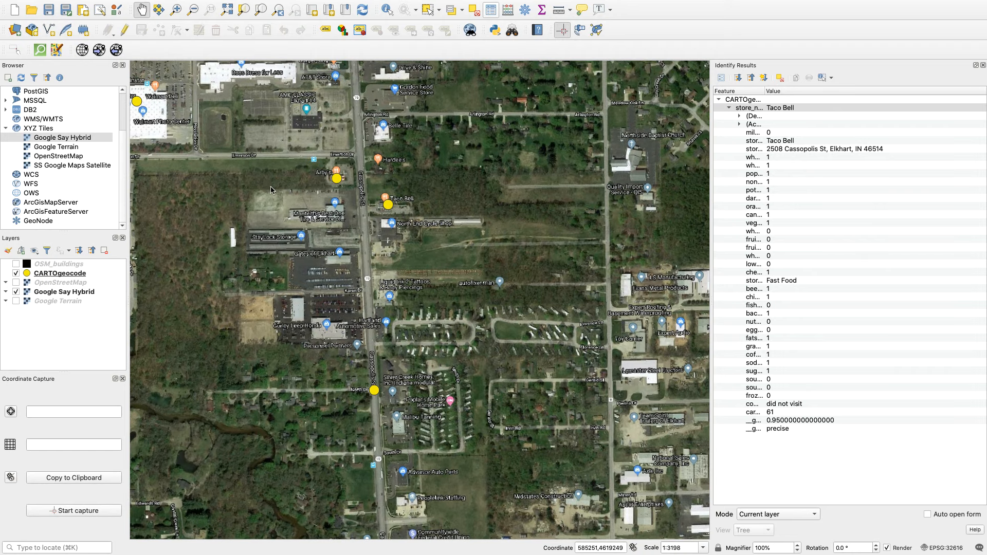
drag(292, 157, 291, 341)
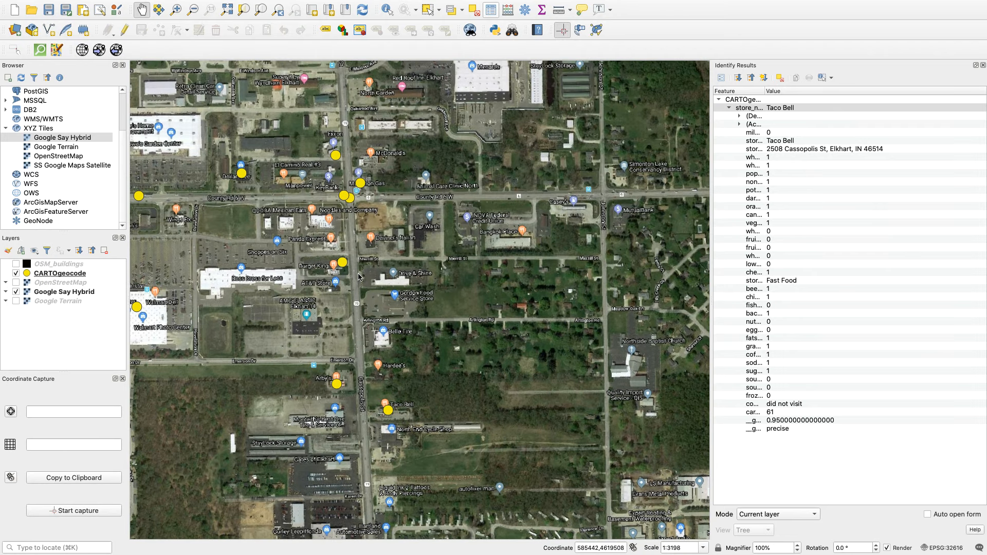
scroll(357, 271, up, 1)
scroll(335, 274, up, 1)
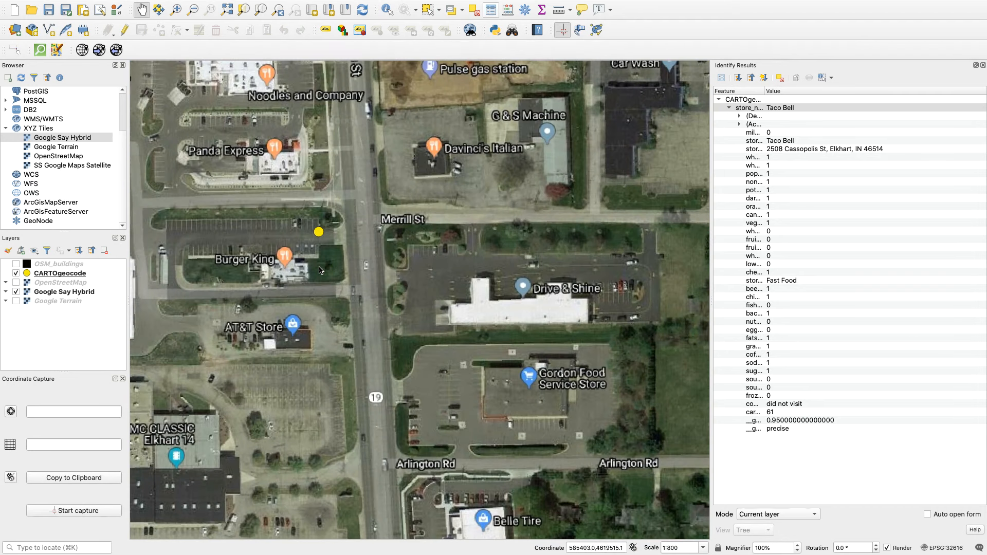
drag(321, 271, 439, 236)
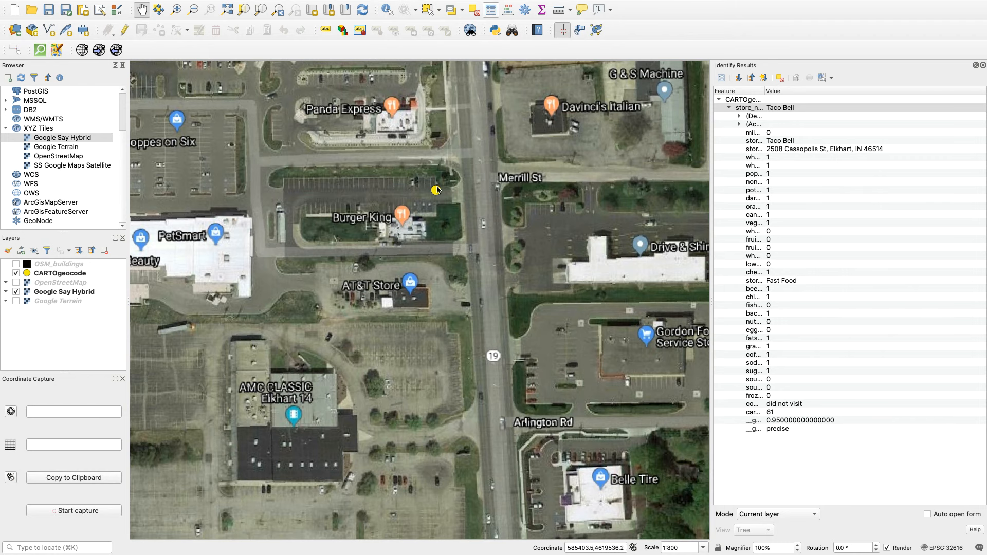
click(55, 275)
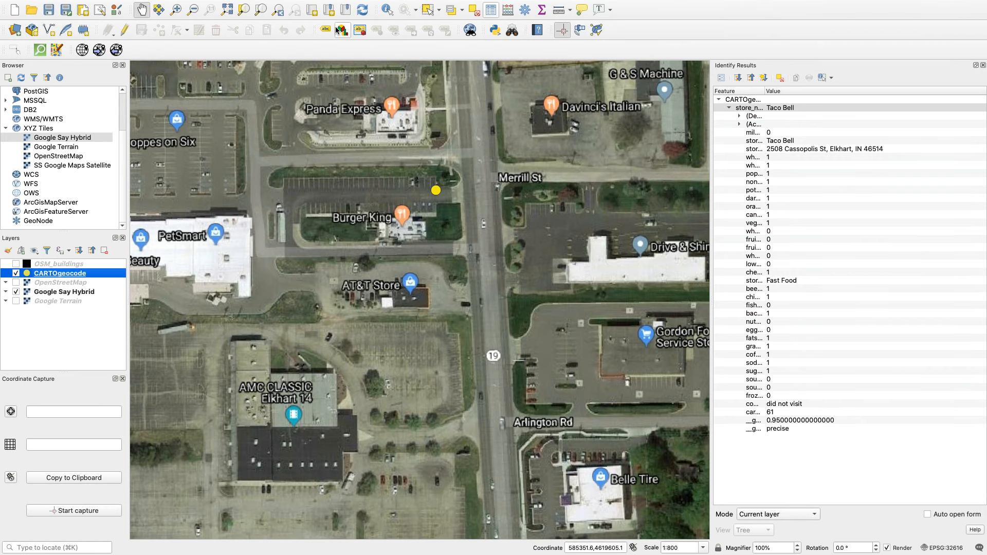
click(388, 9)
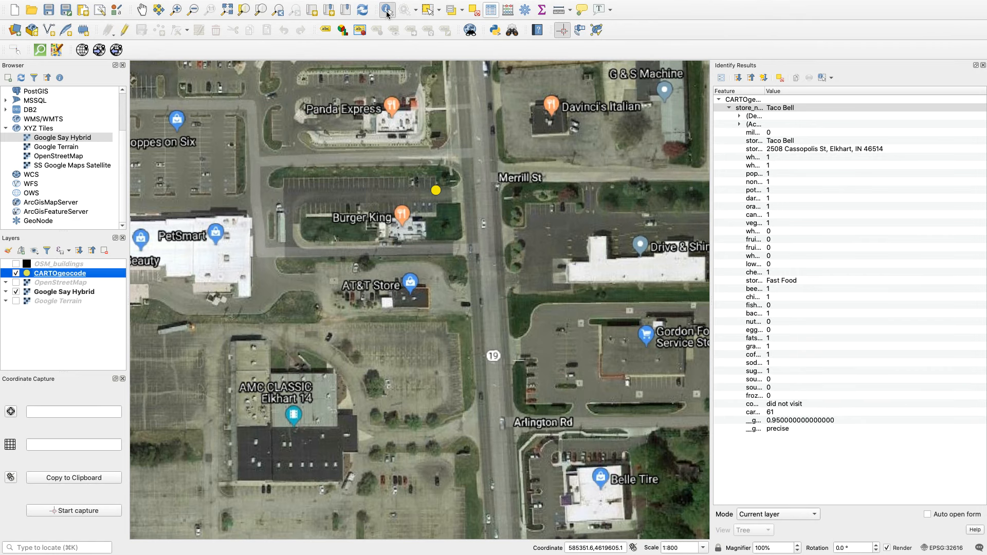
click(438, 191)
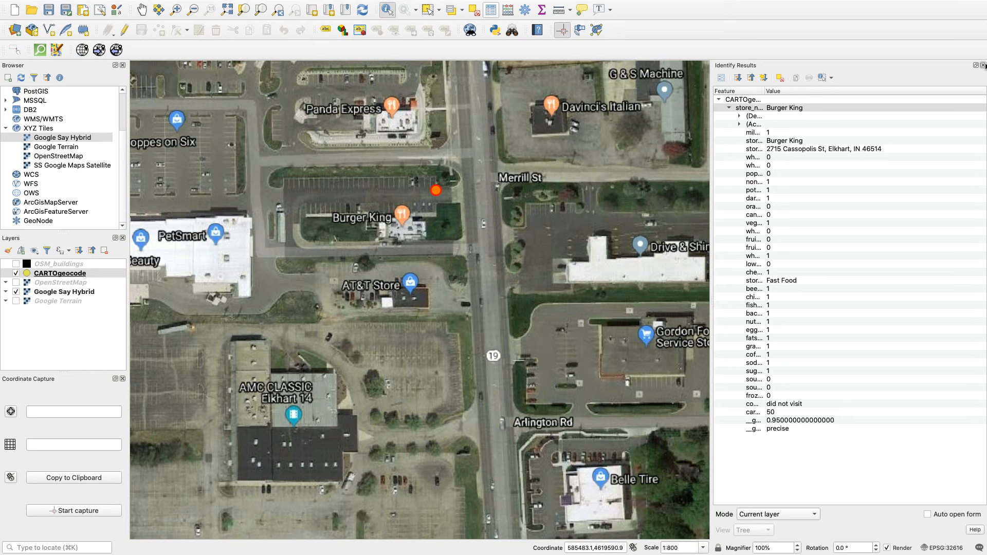
click(984, 65)
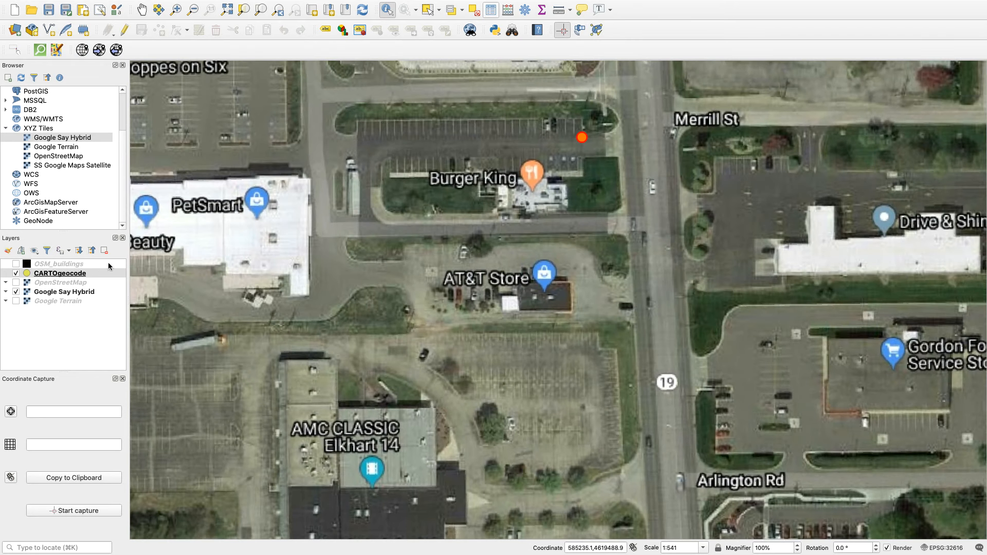
Turn on editing for the CARTOgeocode layer.
click(73, 275)
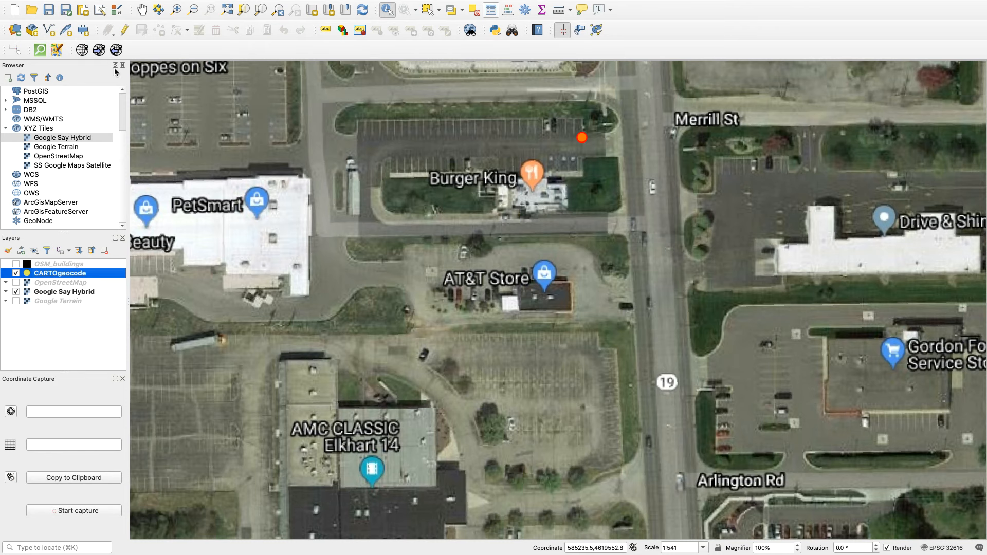
click(124, 33)
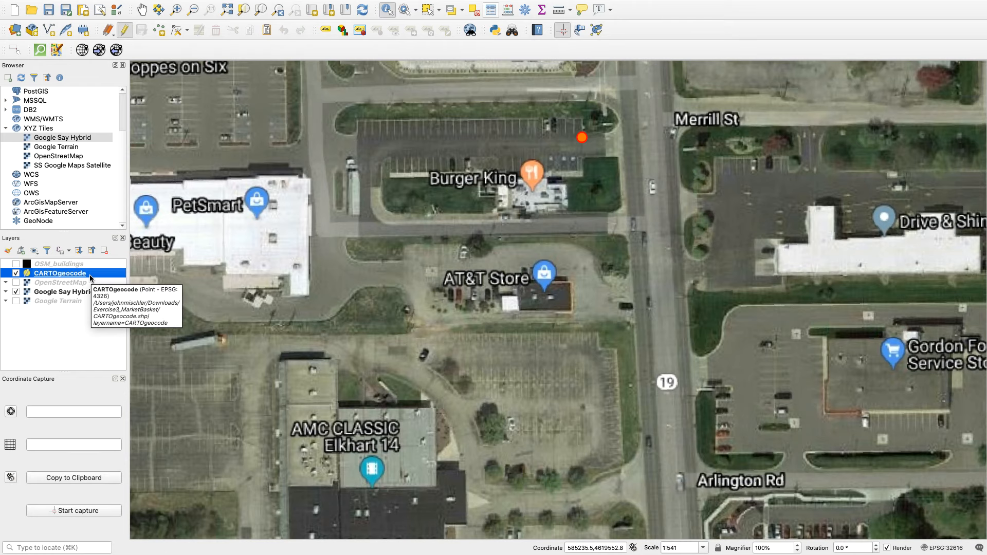
click(126, 31)
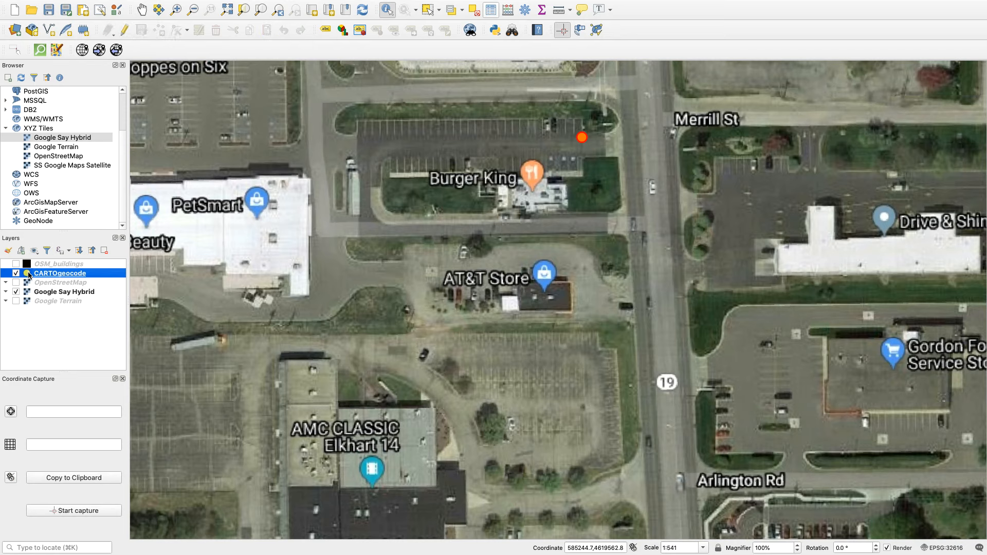
click(125, 31)
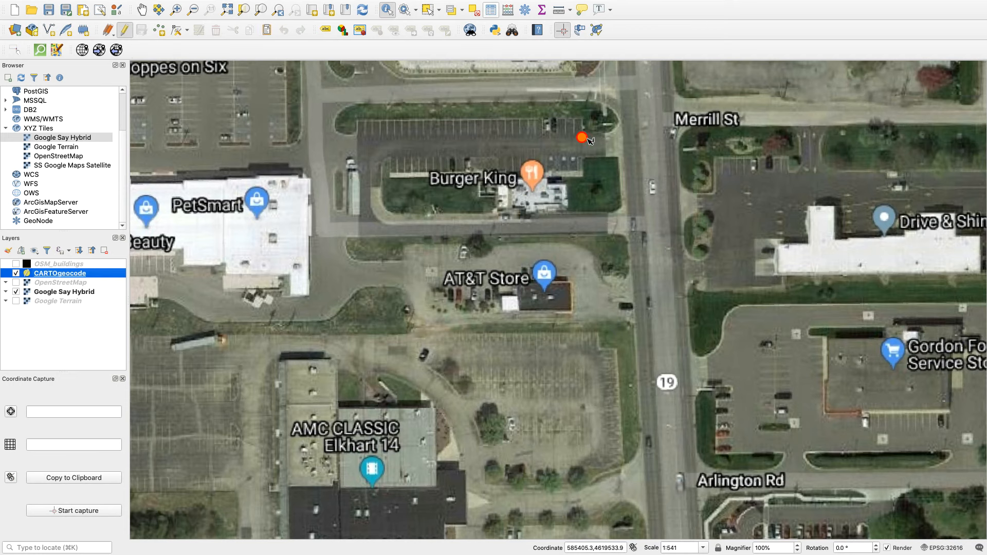
Move the CARTOgeocode point from the parking lot north of Burger King onto the Burger King building with Move Feature(s).
mouse_move(53, 4)
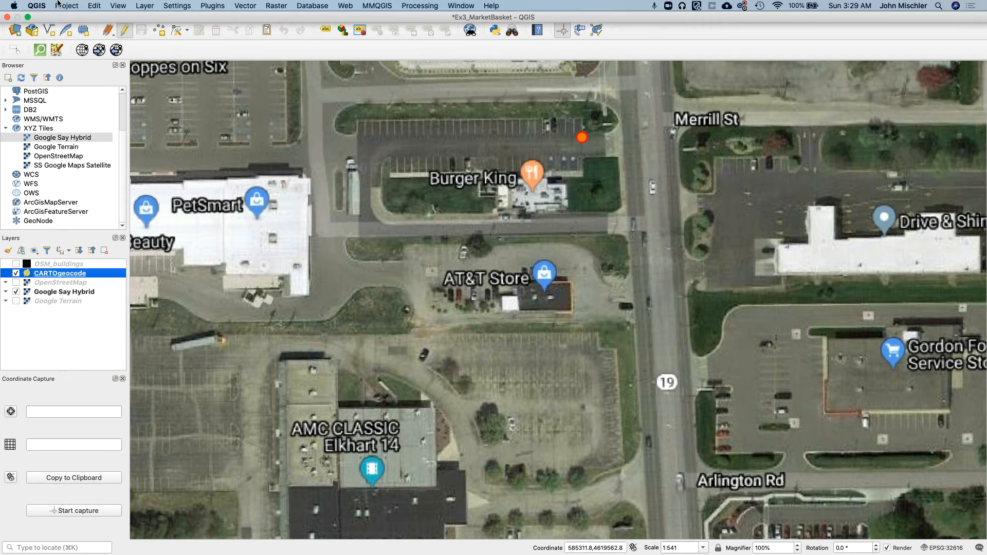
click(92, 5)
mouse_move(118, 6)
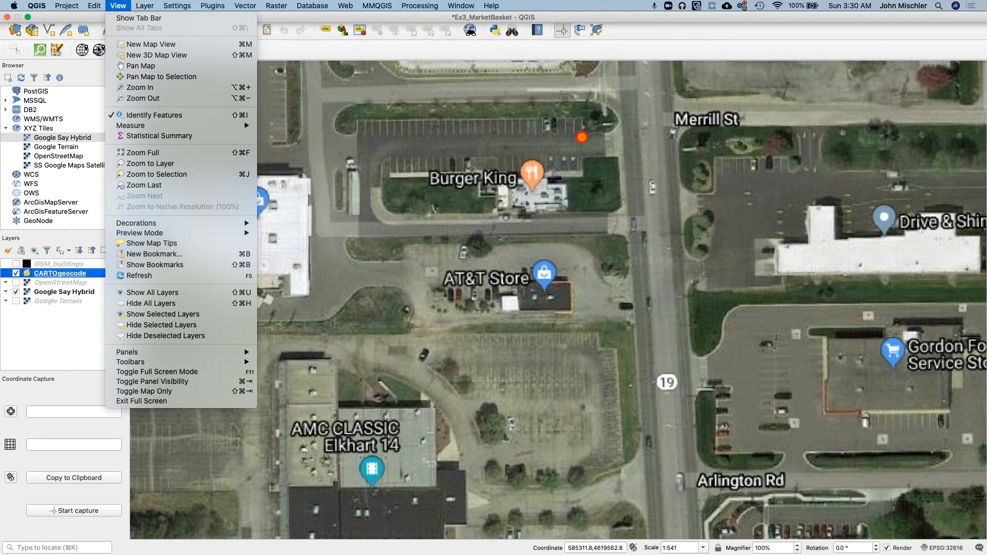
mouse_move(130, 153)
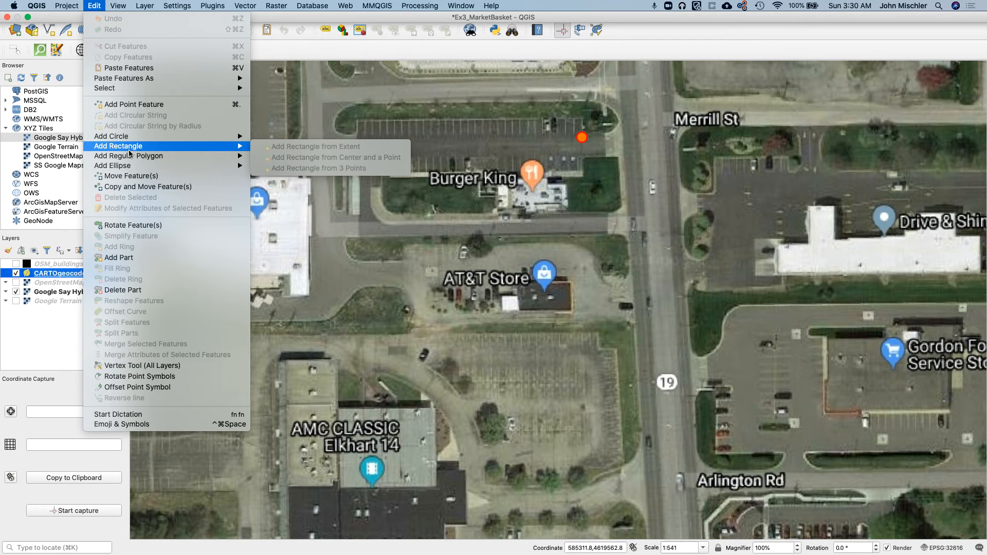
click(135, 178)
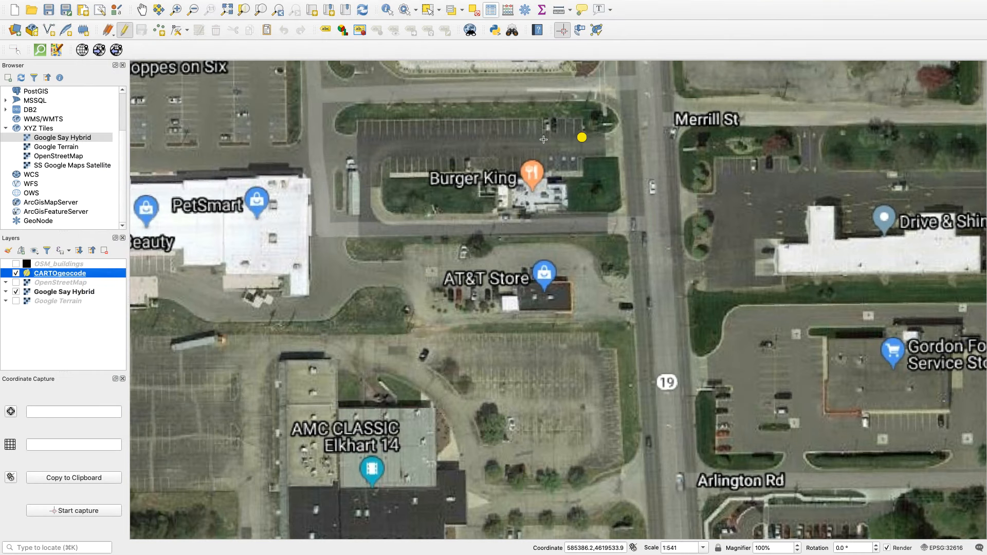
click(581, 138)
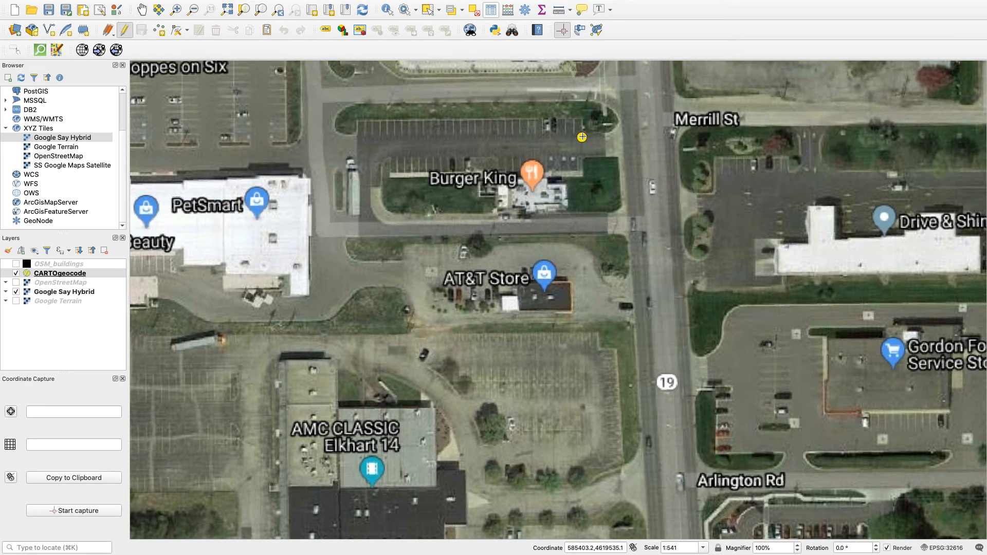
click(540, 194)
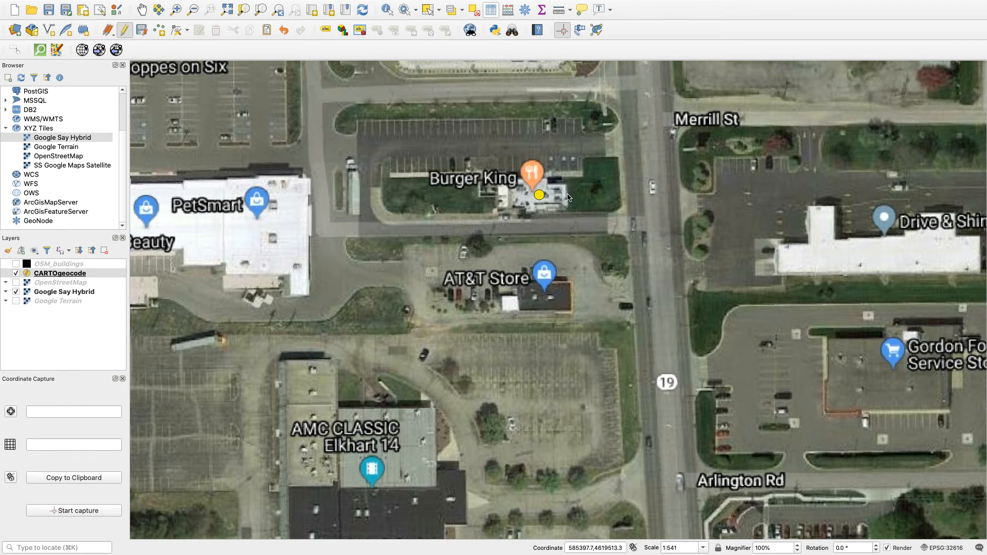
Identify the CARTOgeocode point on the grass south of Culver's, near E Windsor Ave, and close the identify results.
click(193, 15)
click(311, 125)
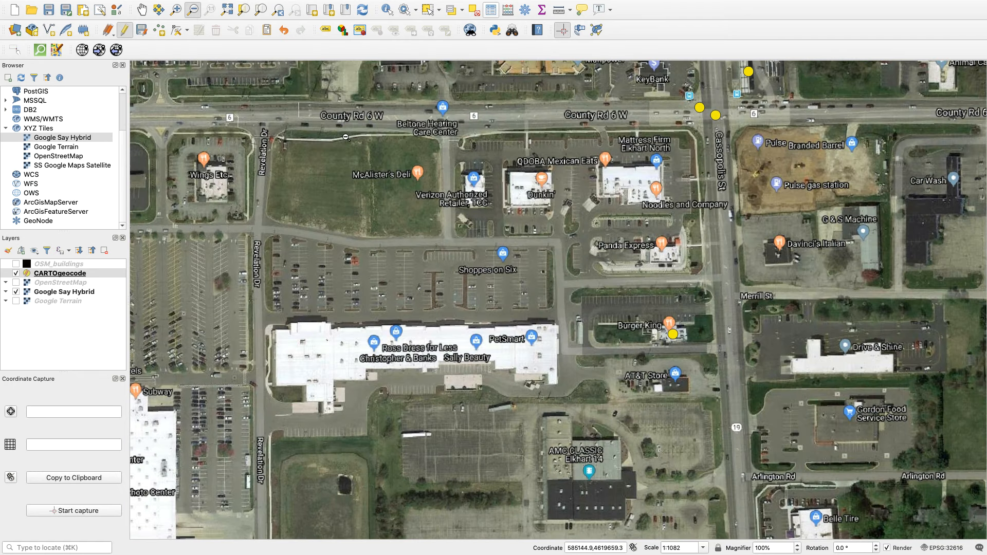
click(604, 150)
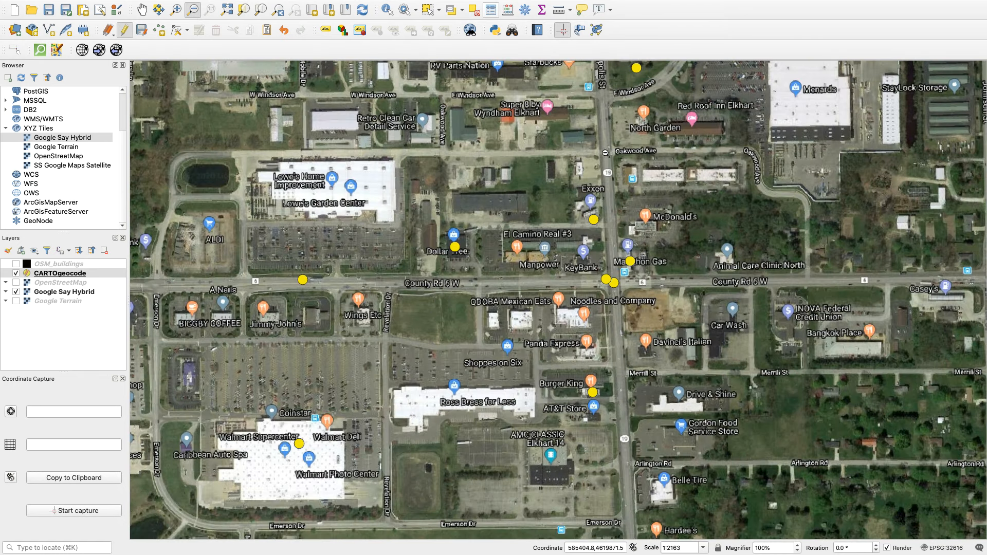
click(142, 9)
drag(456, 145, 386, 291)
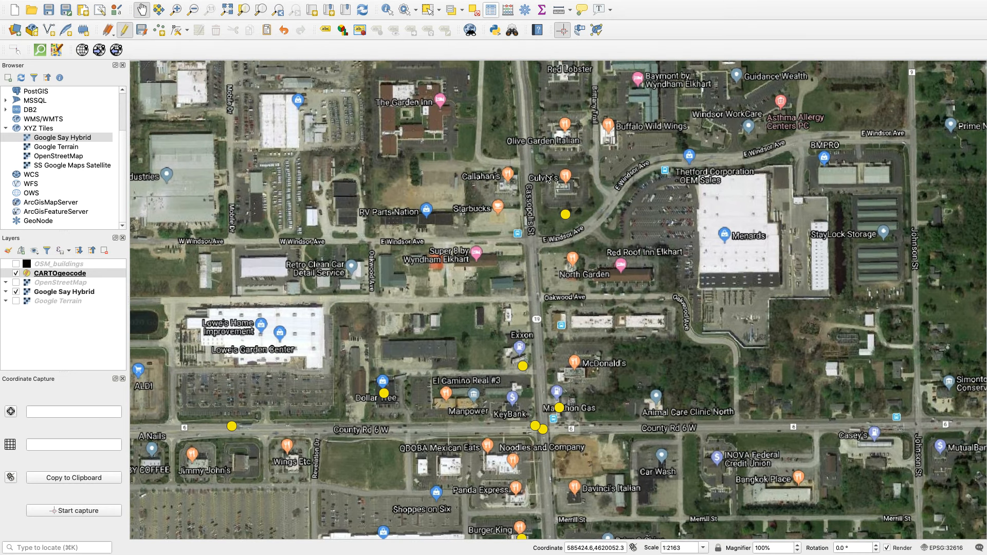
scroll(547, 181, up, 2)
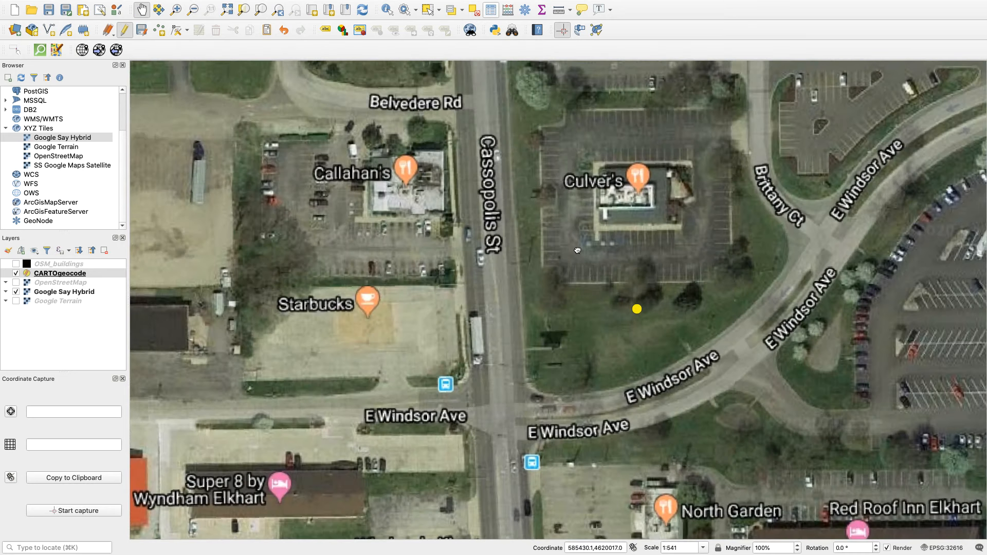
drag(578, 252, 542, 220)
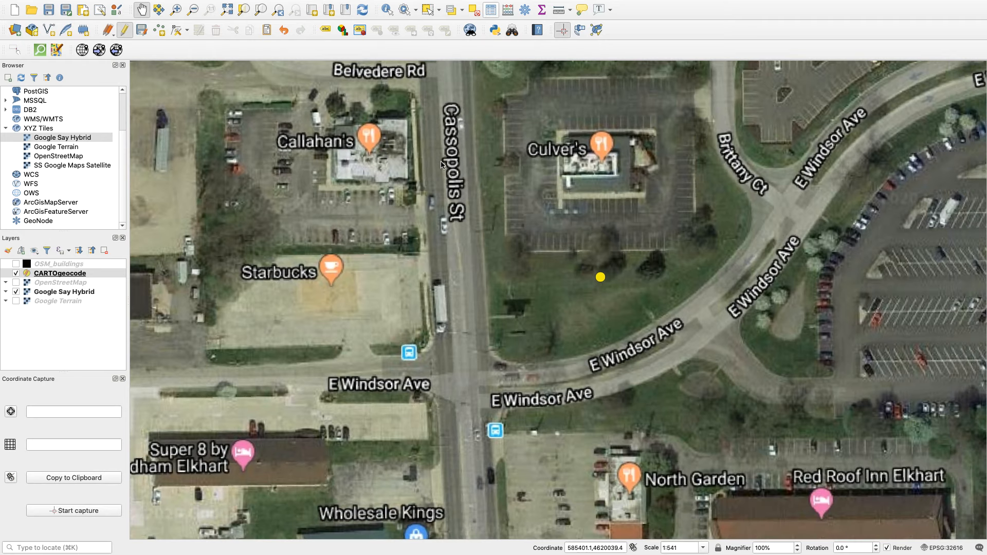
click(388, 10)
click(602, 278)
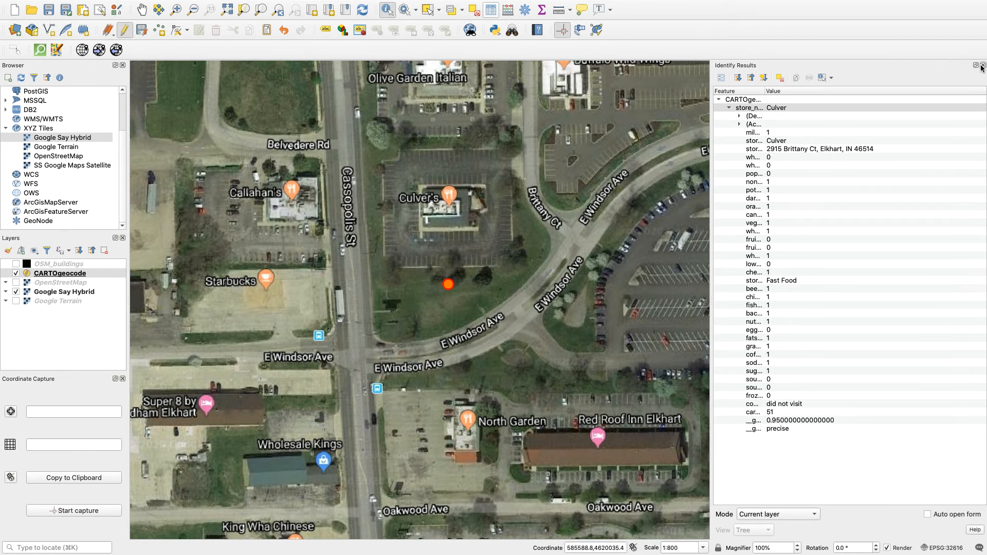
click(982, 66)
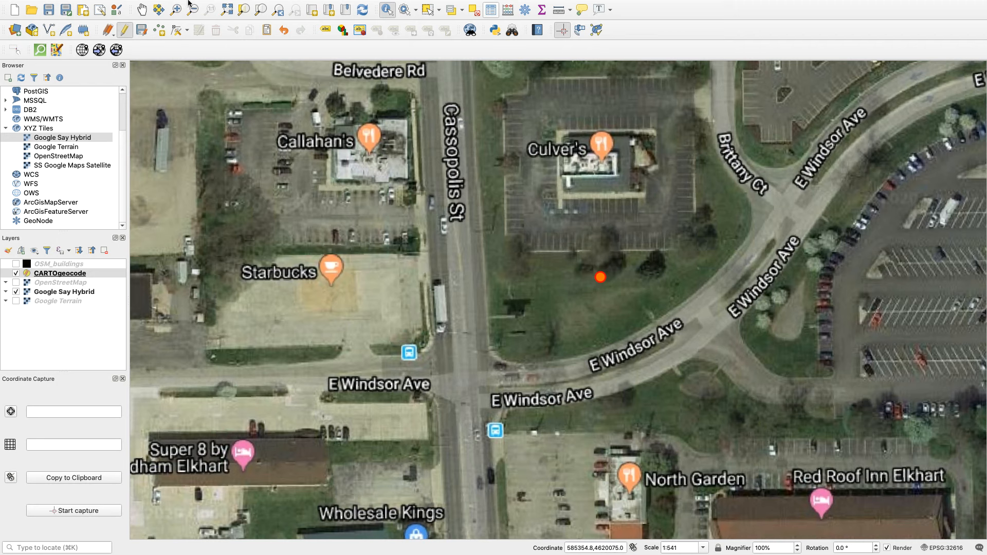
Move the CARTOgeocode point from the grass onto the Culver's building with Move Feature(s), then end editing and save the layer changes.
mouse_move(188, 4)
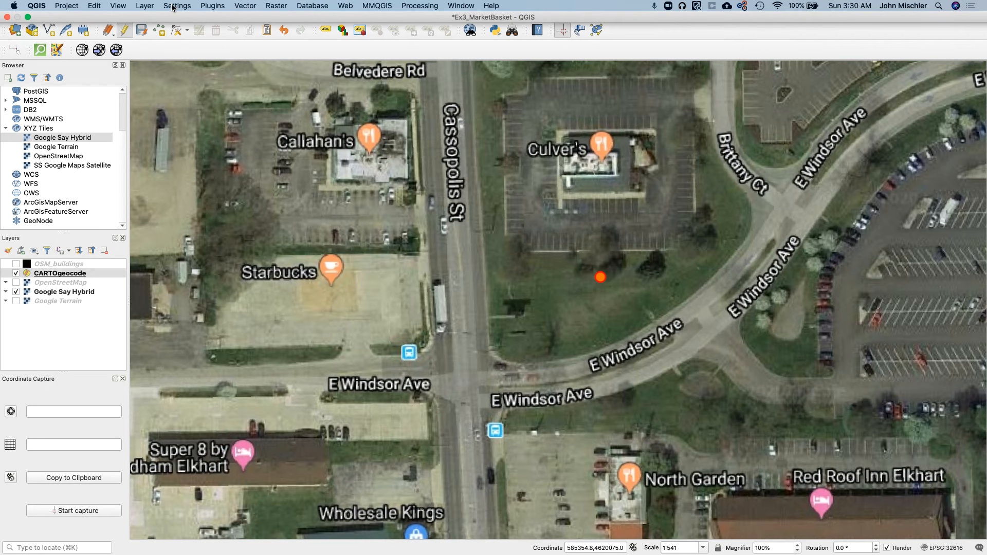
click(96, 6)
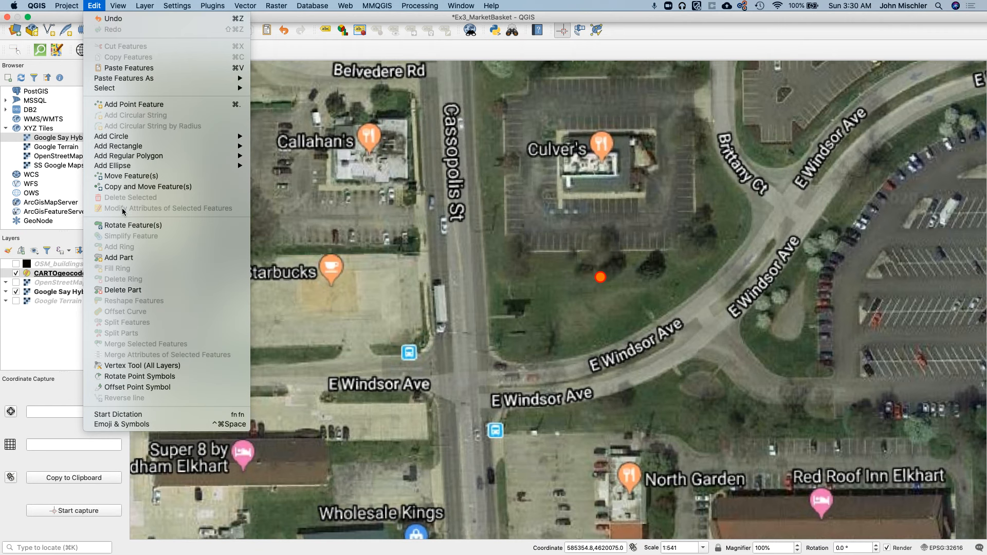
click(122, 176)
click(600, 278)
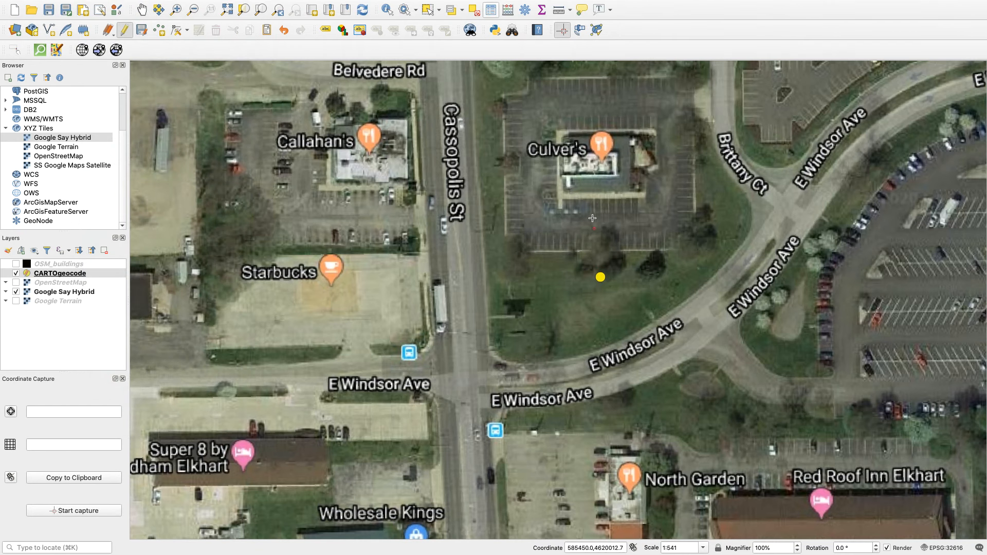
click(591, 163)
click(123, 31)
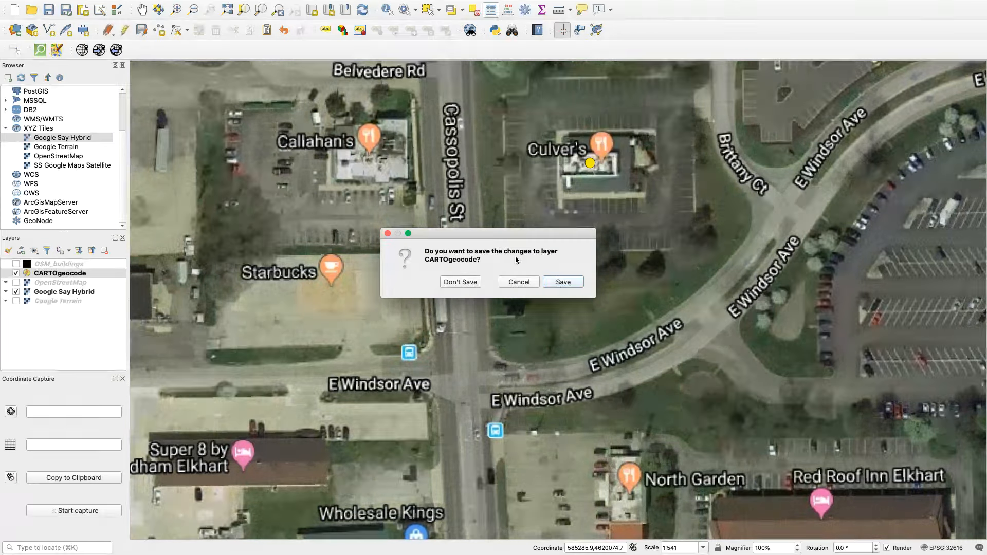
click(565, 283)
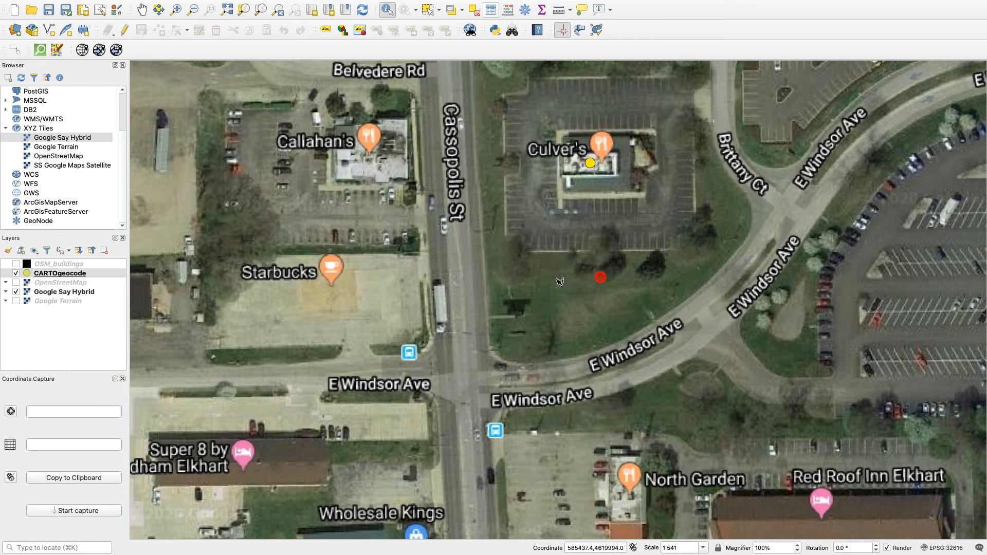
Identify the relocated CARTOgeocode point on the Culver's building and close the identify results.
click(535, 239)
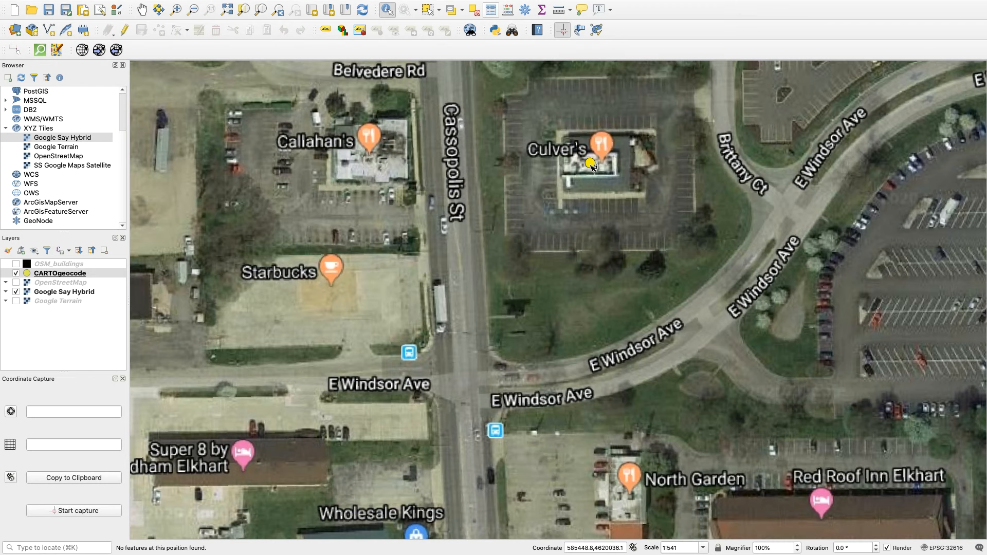
click(590, 163)
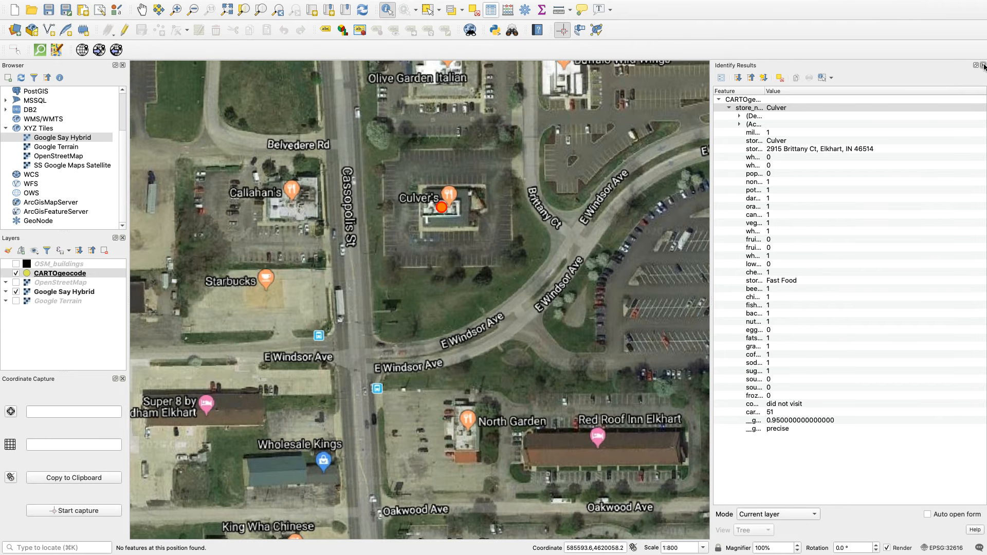
click(983, 65)
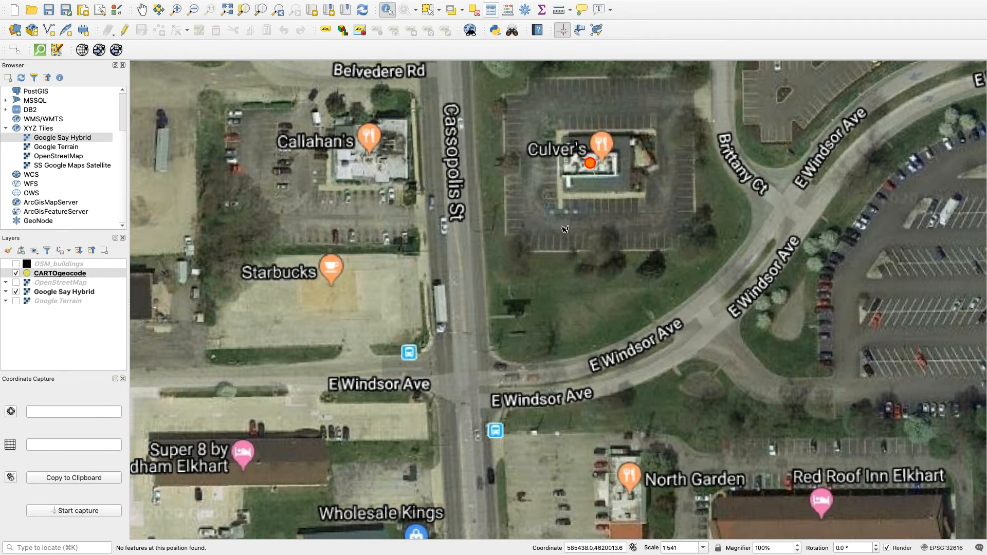
click(141, 9)
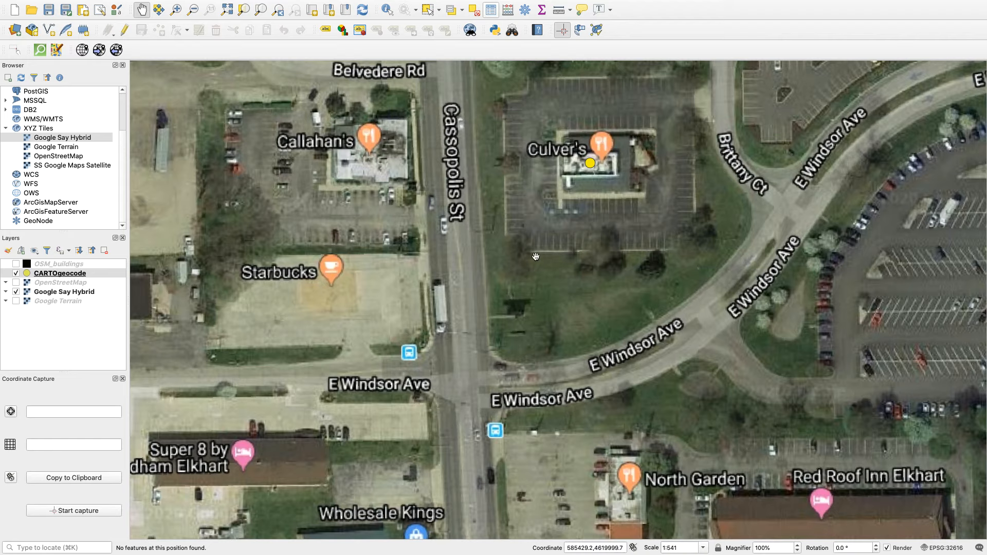
scroll(491, 336, down, 2)
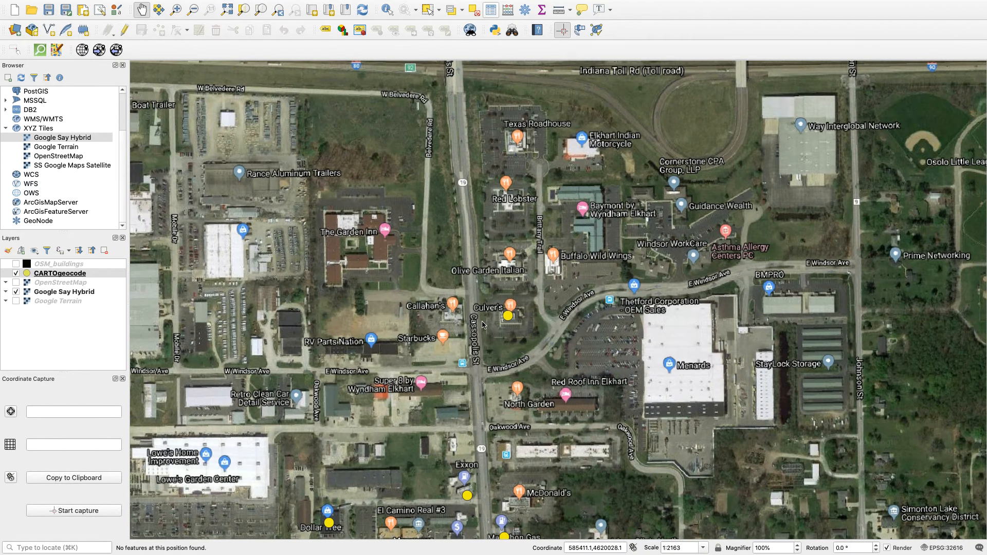
drag(376, 309, 400, 147)
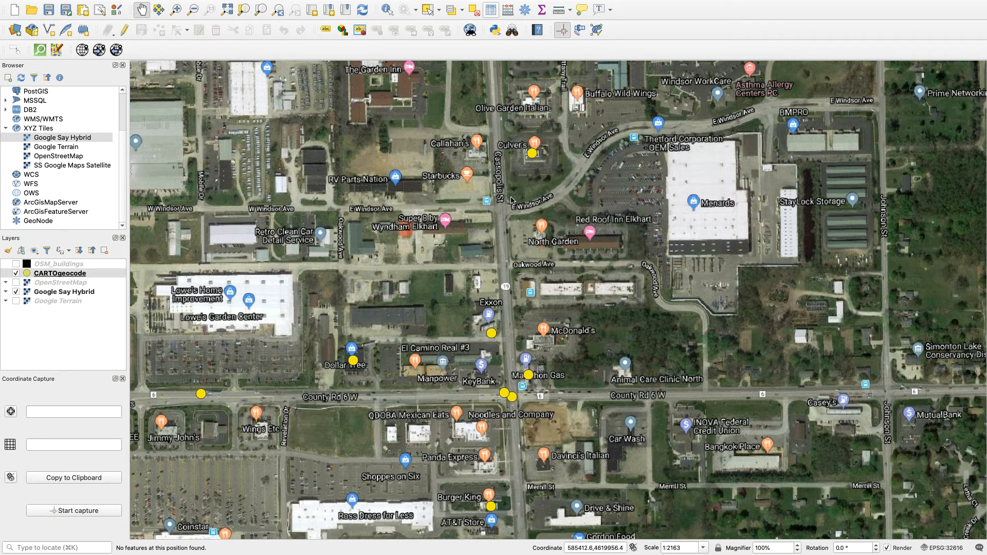
drag(451, 111, 408, 279)
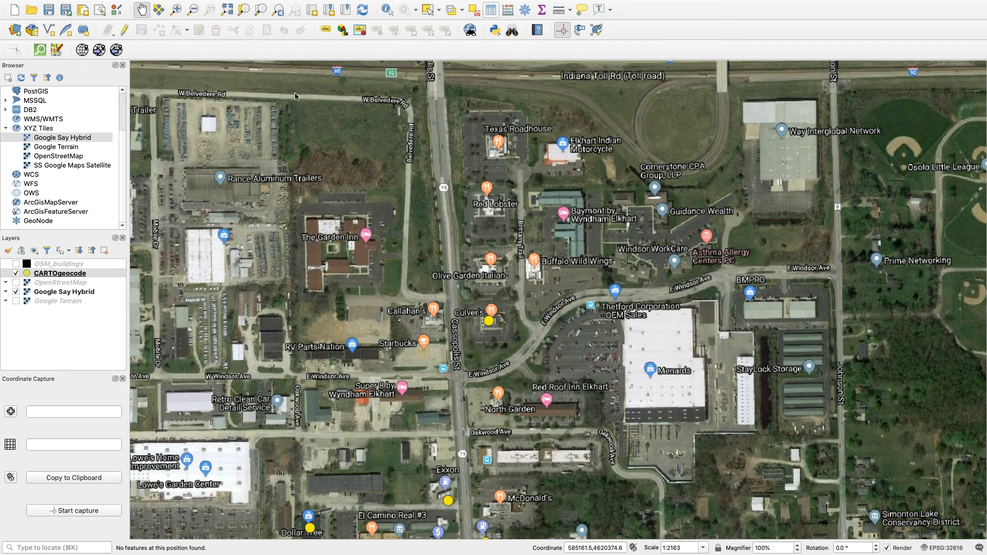
Open the filter Query Builder for the CARTOgeocode layer and start the expression with "store_type" =.
click(54, 275)
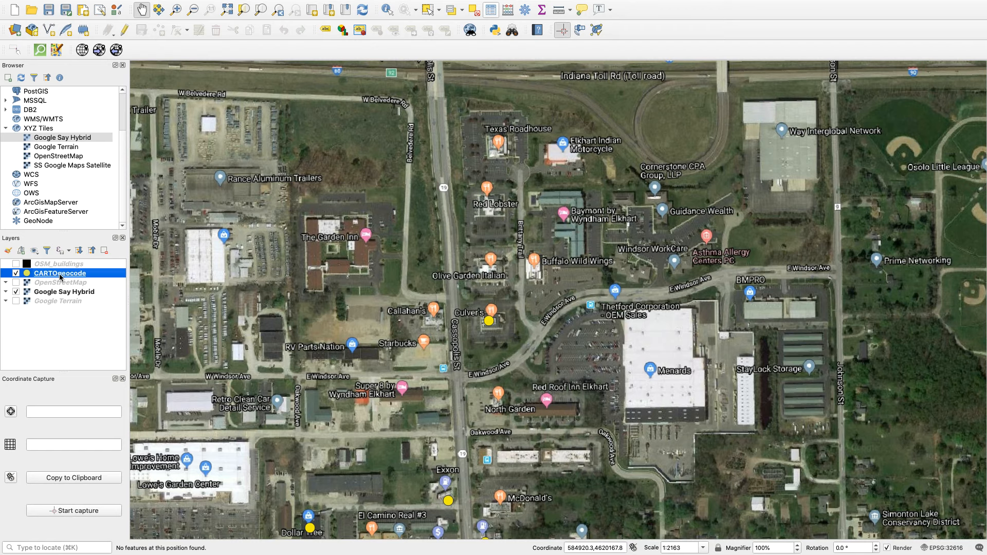
right_click(62, 277)
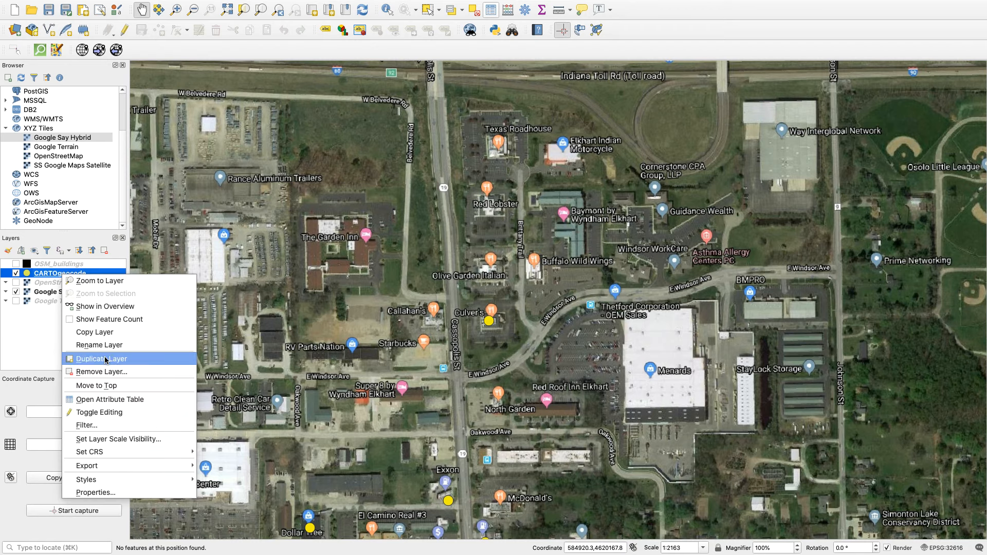
click(104, 427)
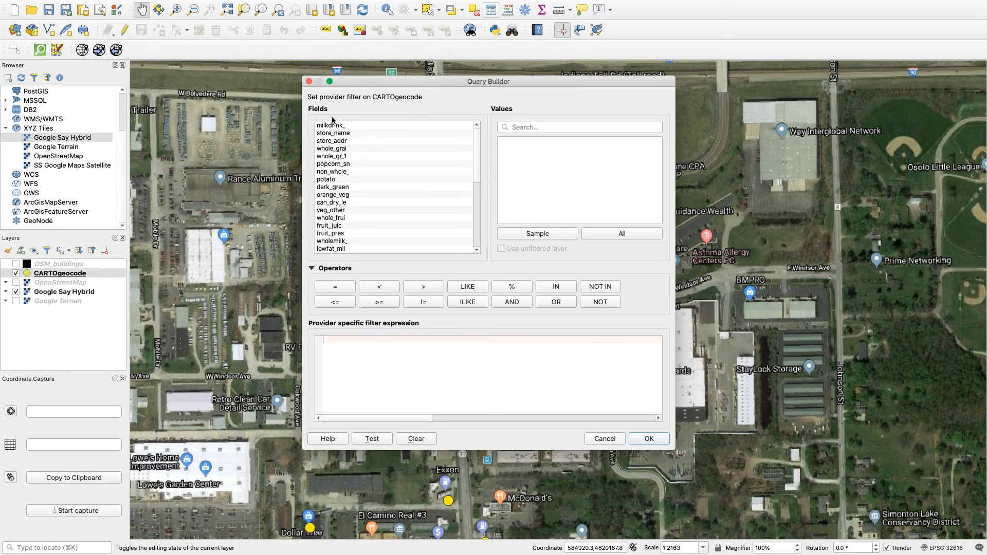
click(334, 187)
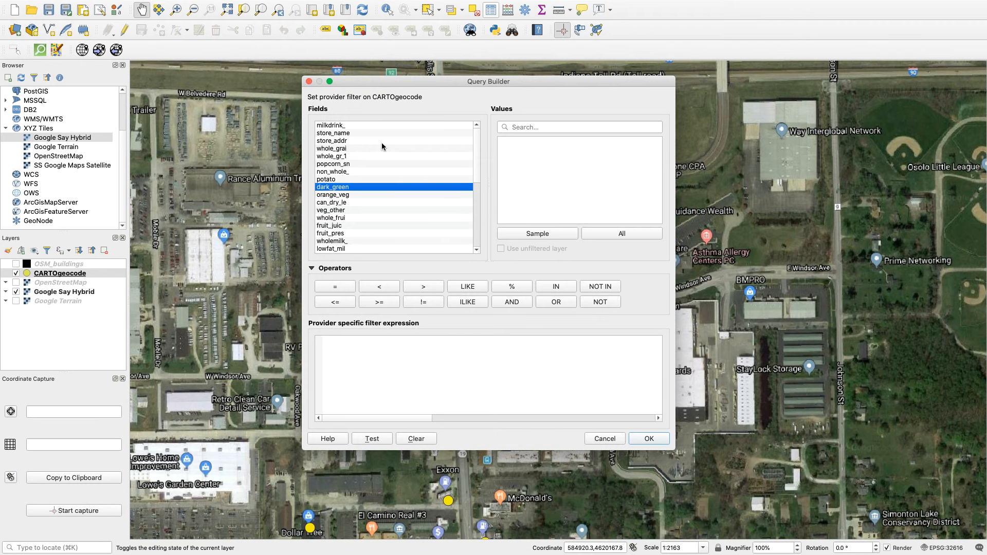
key(Down)
key(Down)
key(Down)
key(Down)
key(Down)
key(Down)
key(Down)
key(Down)
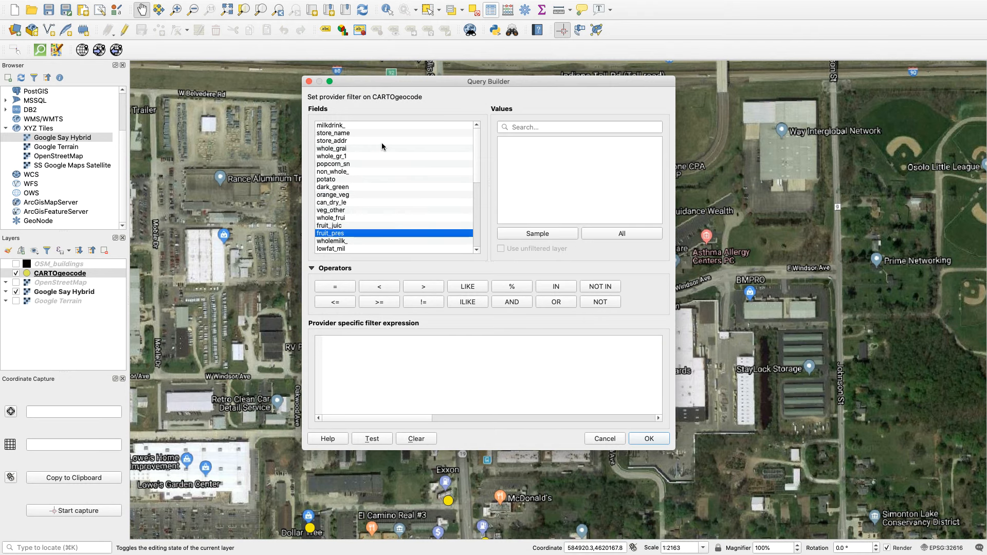
key(Down)
key(Down)
key(Down)
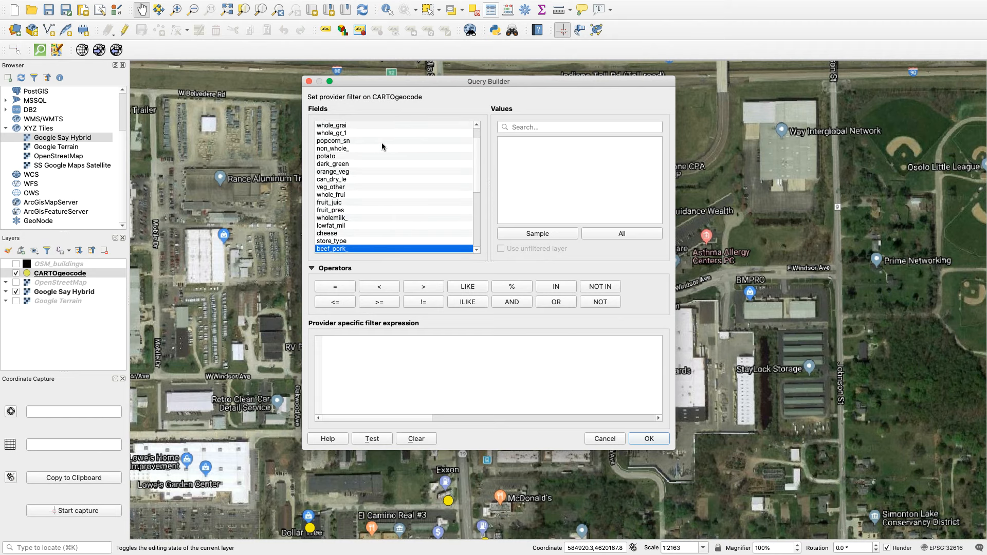
key(Up)
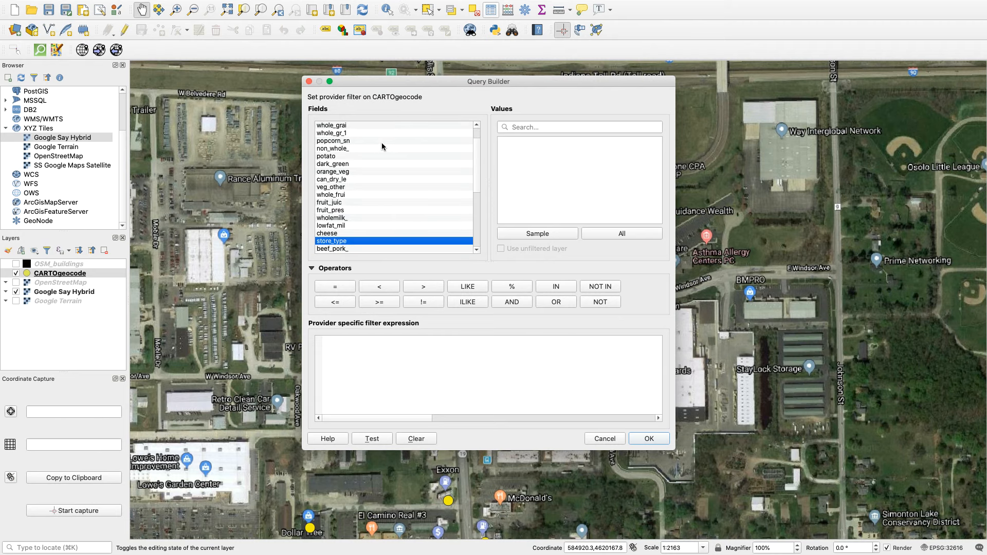
double_click(337, 242)
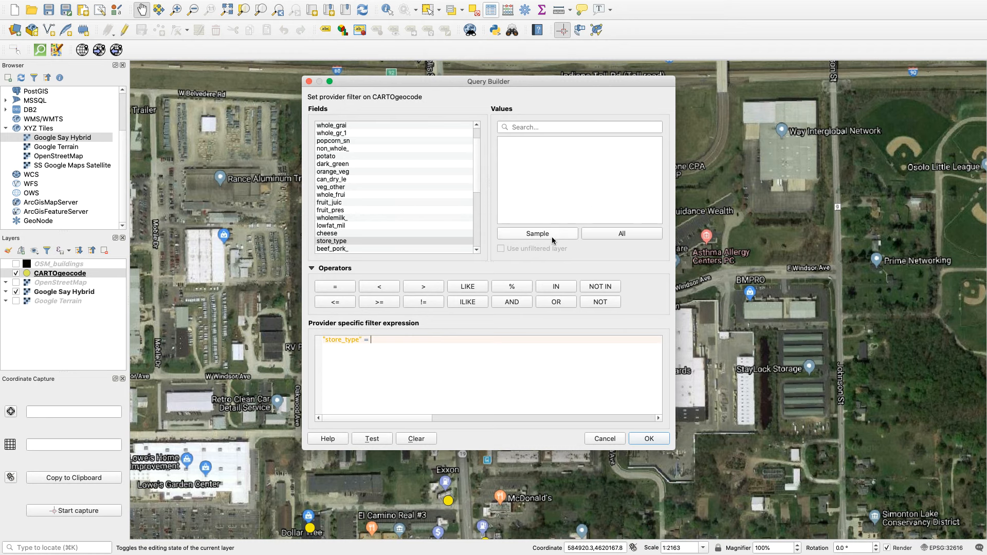
List all store_type values, complete the filter expression with 'Drug Store', and apply it to the CARTOgeocode layer.
click(597, 235)
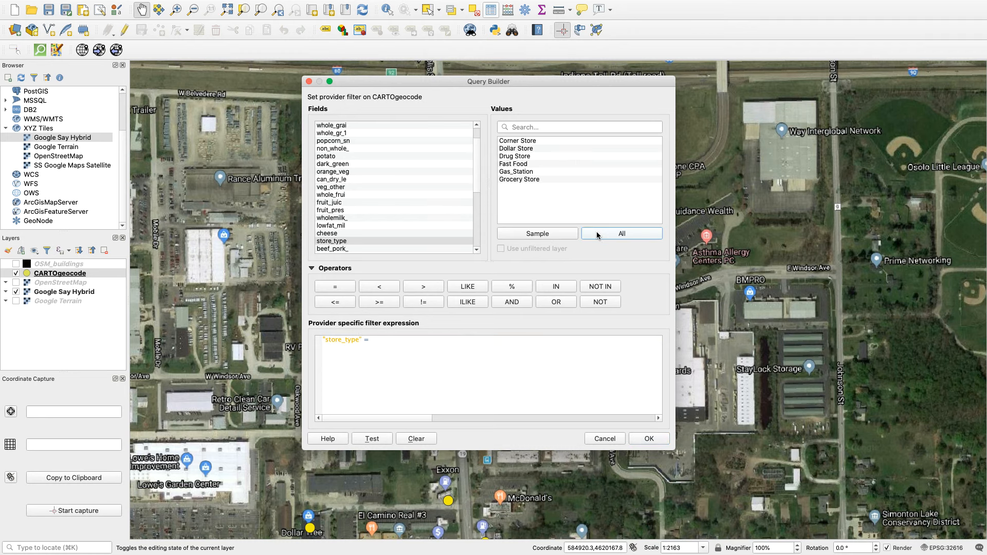
click(519, 156)
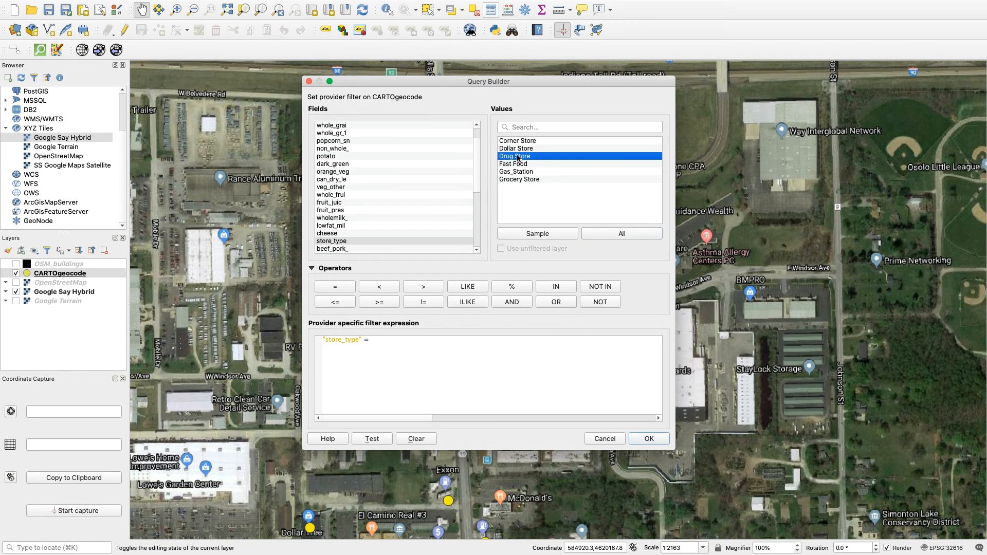
double_click(518, 156)
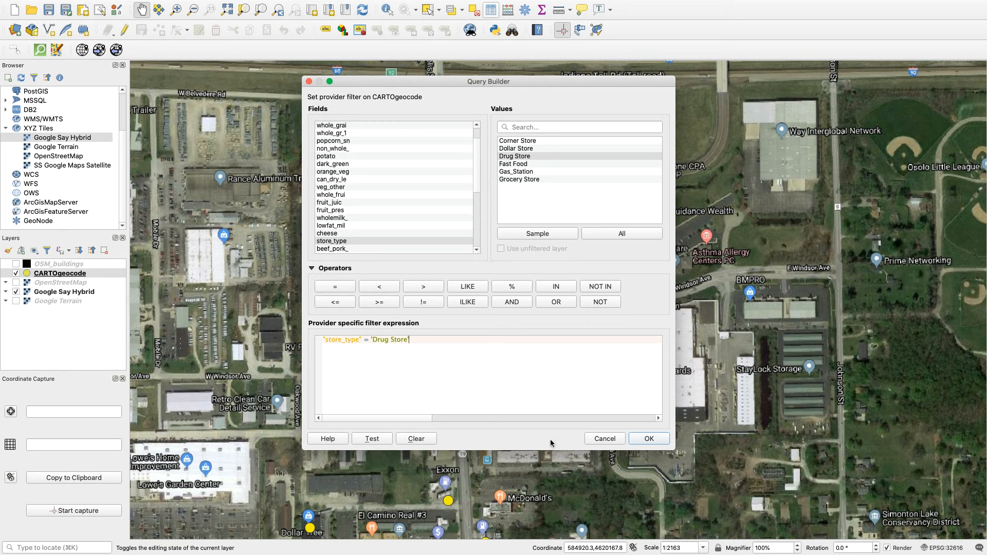
click(641, 438)
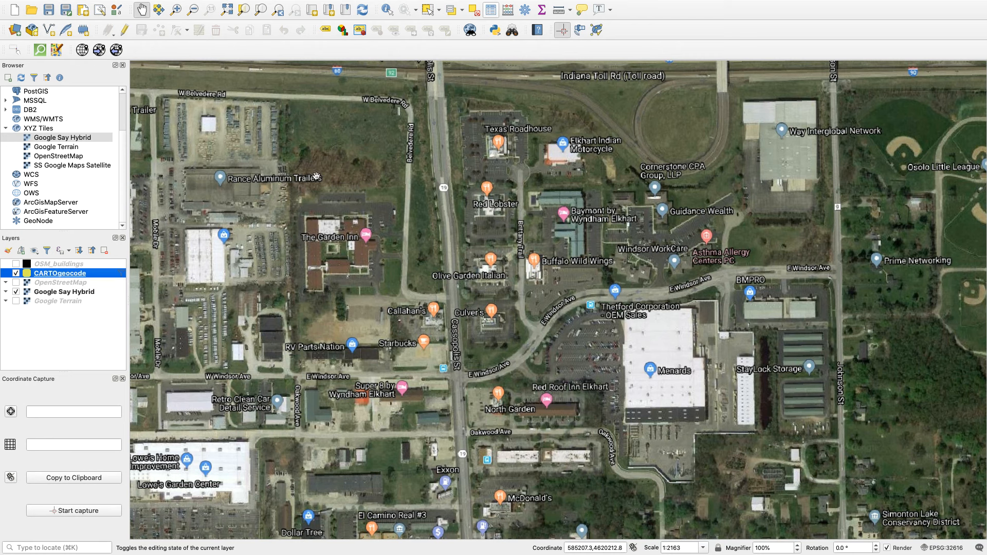
Examine where the filtered drug store points lie across the Elkhart area.
click(193, 9)
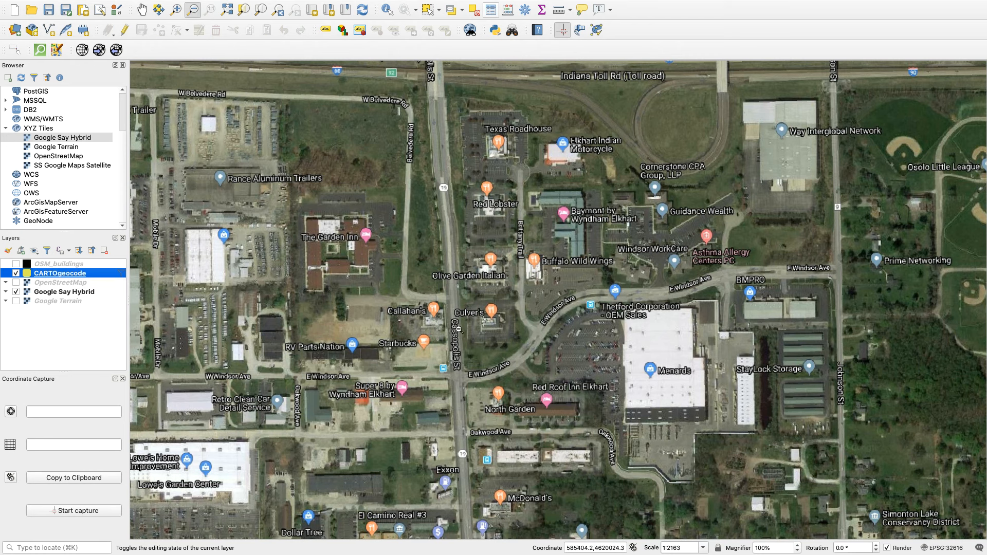
click(456, 302)
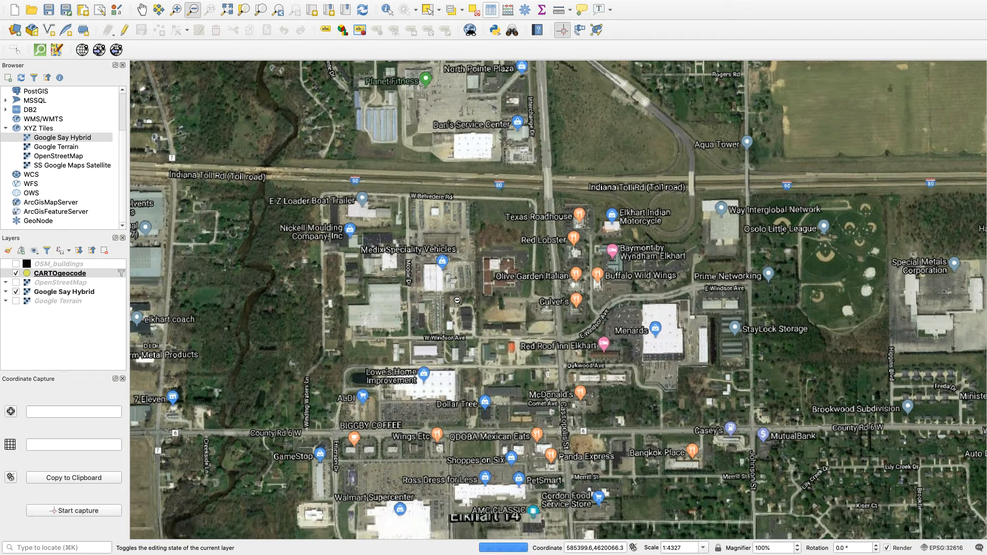
click(525, 303)
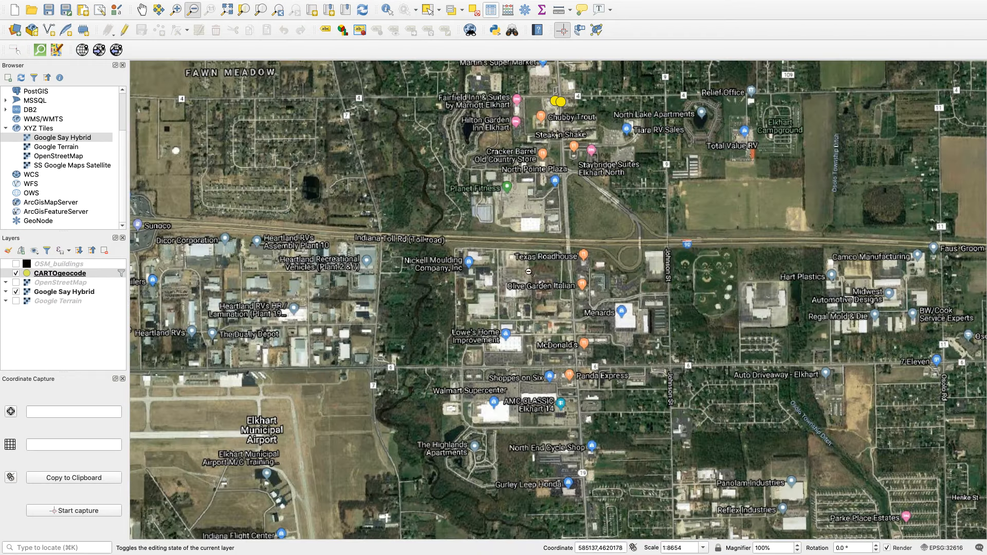
click(529, 271)
click(528, 271)
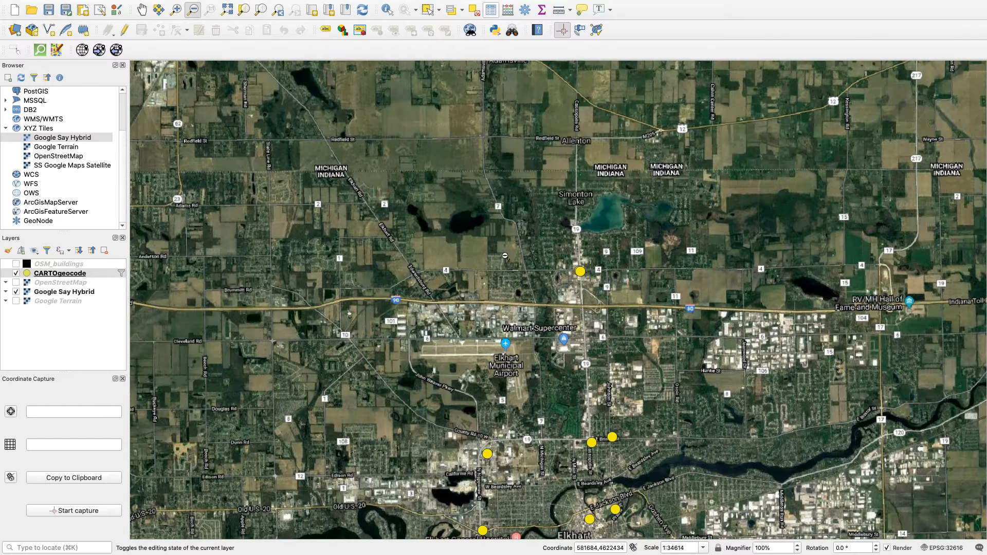
Open the export settings for the filtered CARTOgeocode layer and browse for an output file location.
click(556, 464)
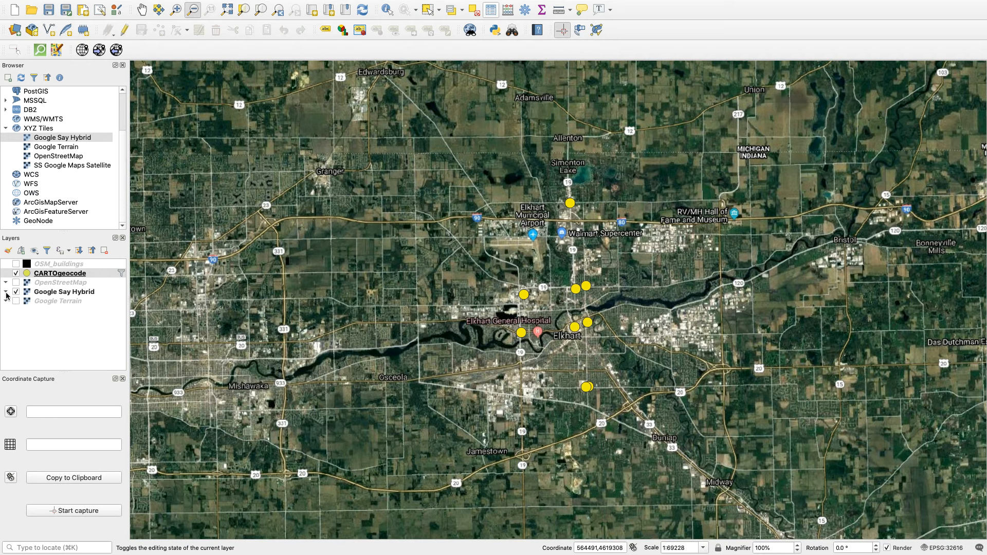
right_click(48, 273)
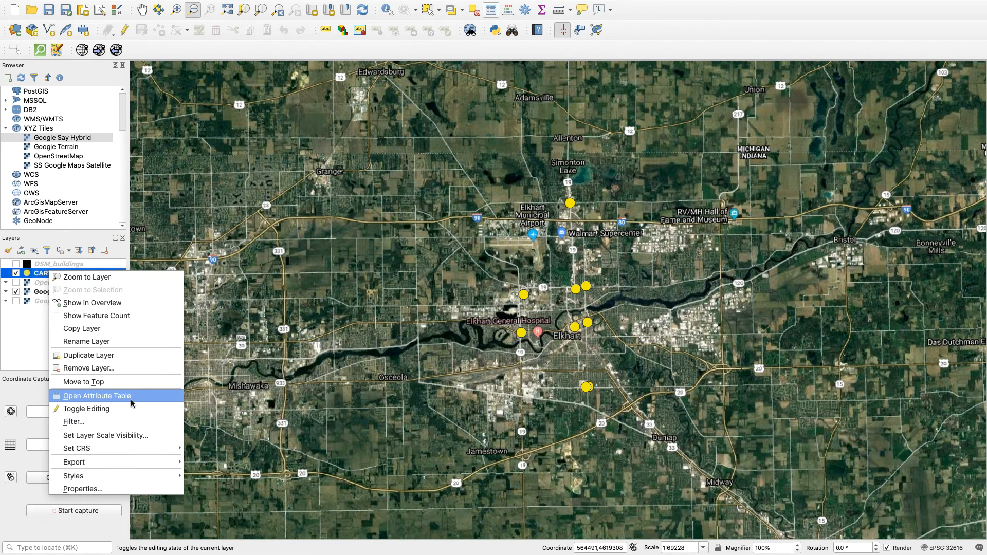
mouse_move(127, 462)
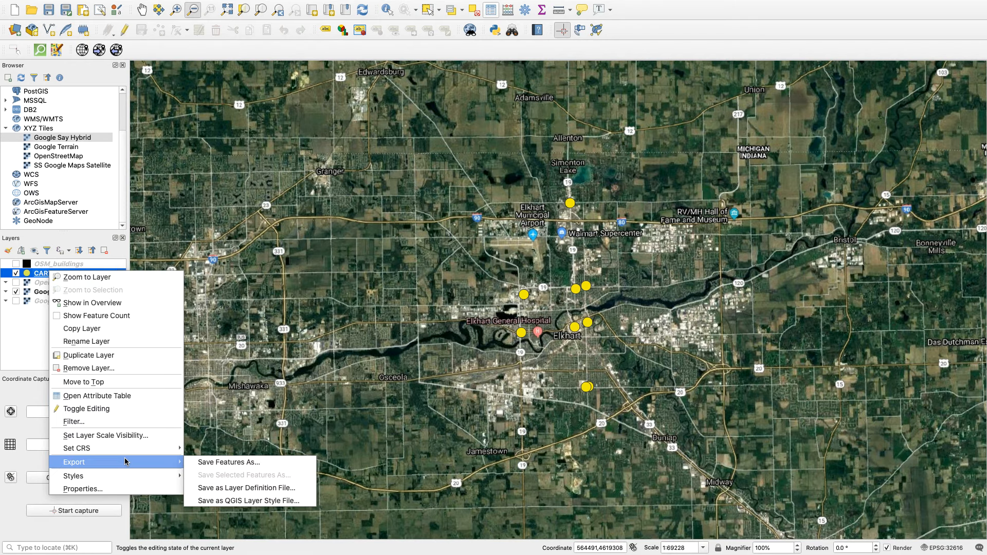
click(202, 464)
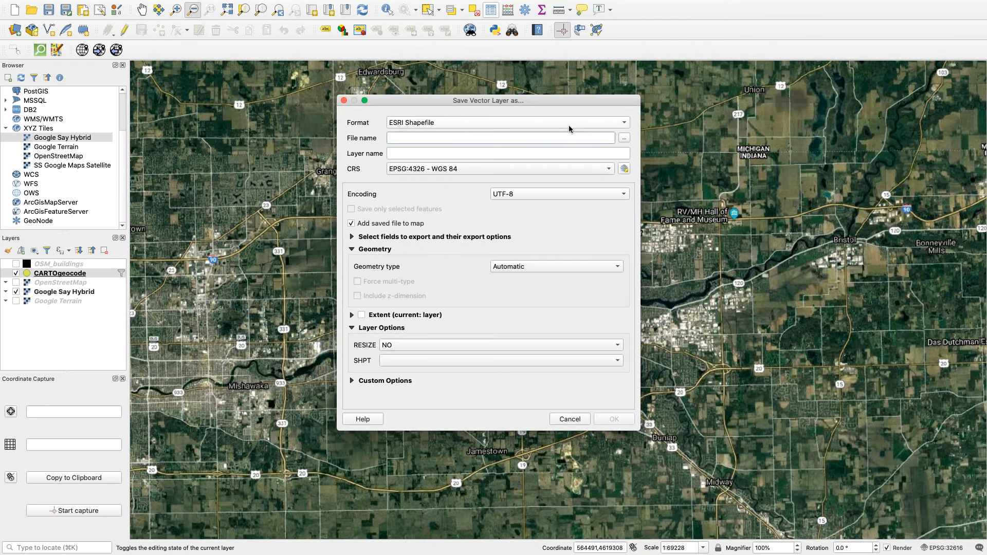
click(624, 138)
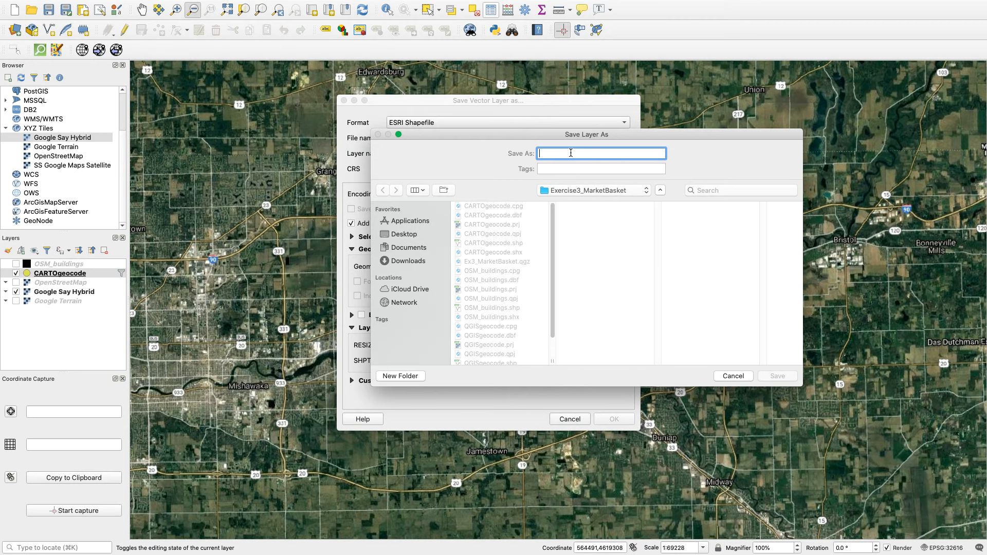
Name the output file DrugStores_CARTOgeocode and save it in the Exercise3_MarketBasket folder.
text(Car)
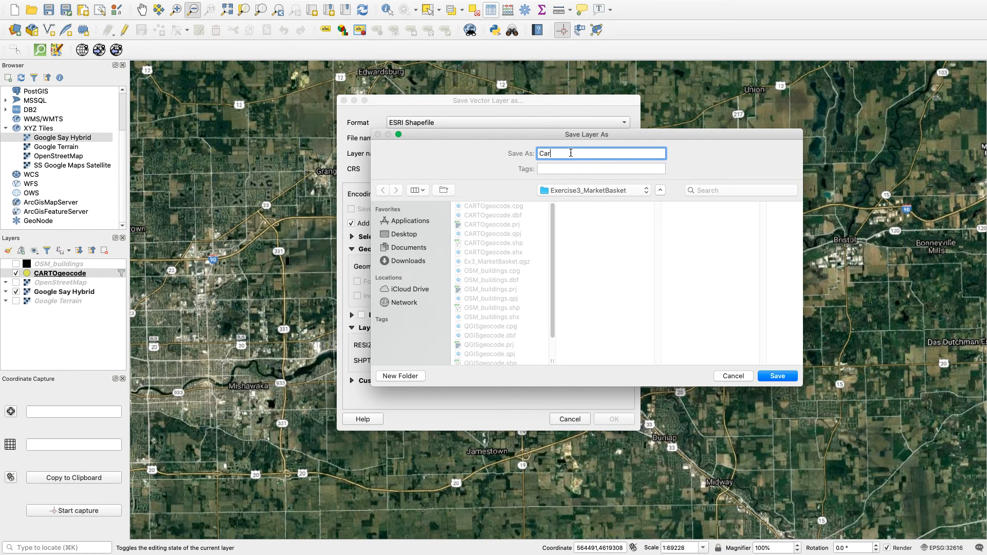
text(T)
key(BackSpace)
key(BackSpace)
key(BackSpace)
key(BackSpace)
text(C)
key(BackSpace)
text(DrugStores_CARTOgeocode)
click(777, 376)
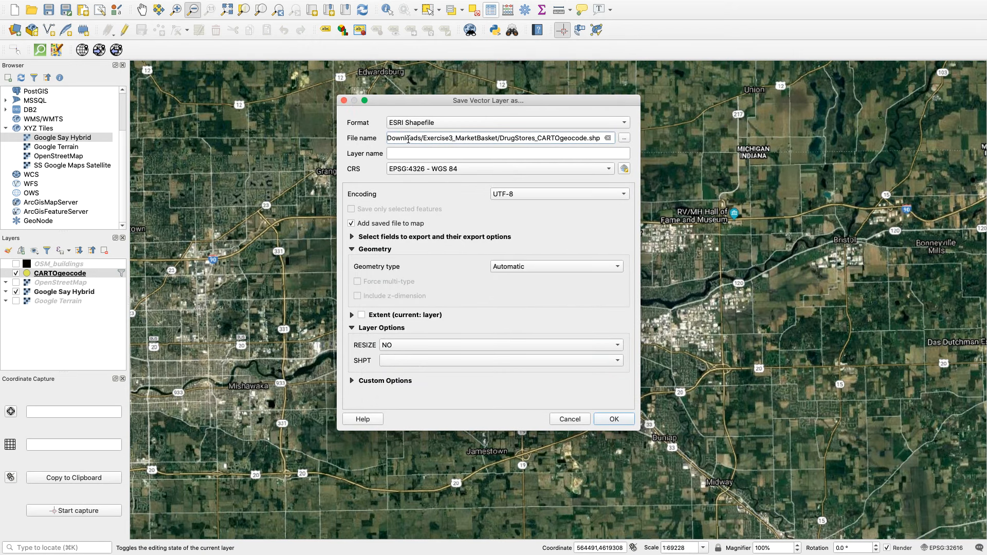
Review the fields to export, then export the layer as an ESRI Shapefile in EPSG:4326 and add it to the map.
click(353, 237)
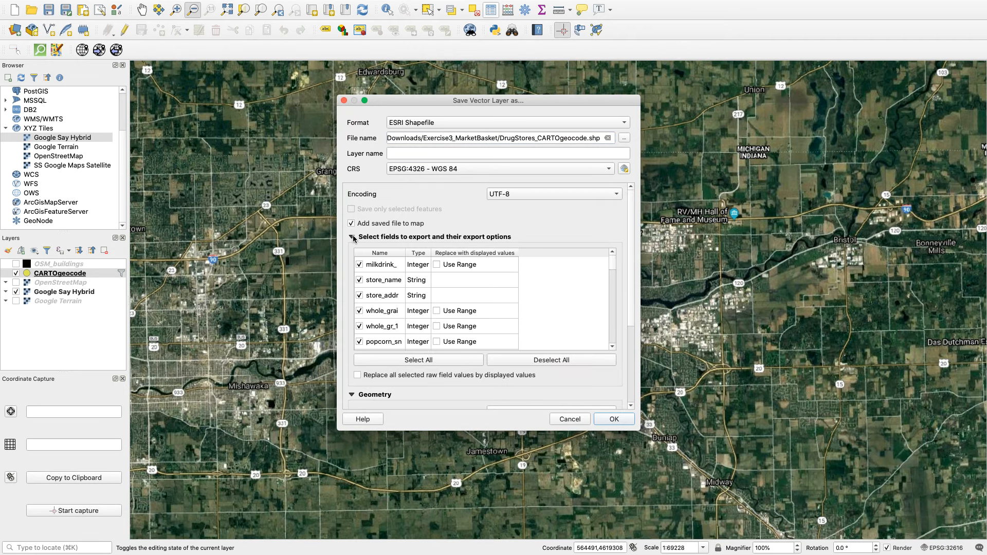
click(353, 237)
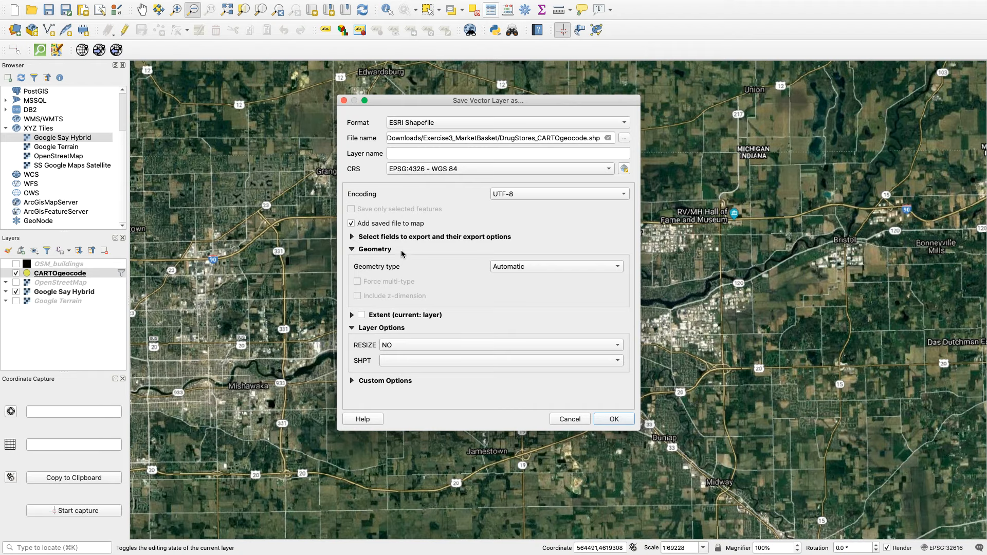
click(613, 419)
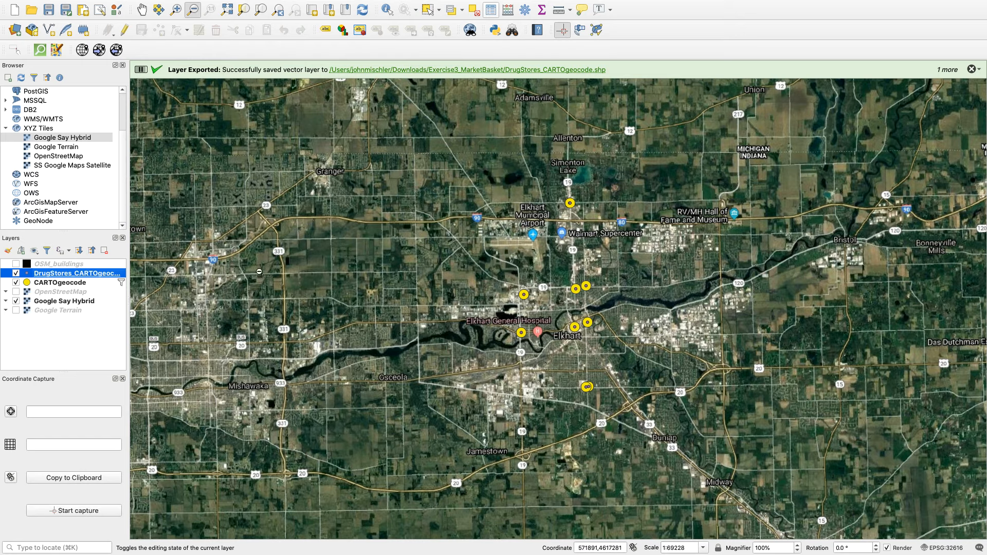
Style the DrugStores_CARTOgeocode layer's markers with size 4 mm and the red color #fd0b18.
double_click(28, 275)
drag(574, 179, 509, 184)
text(4)
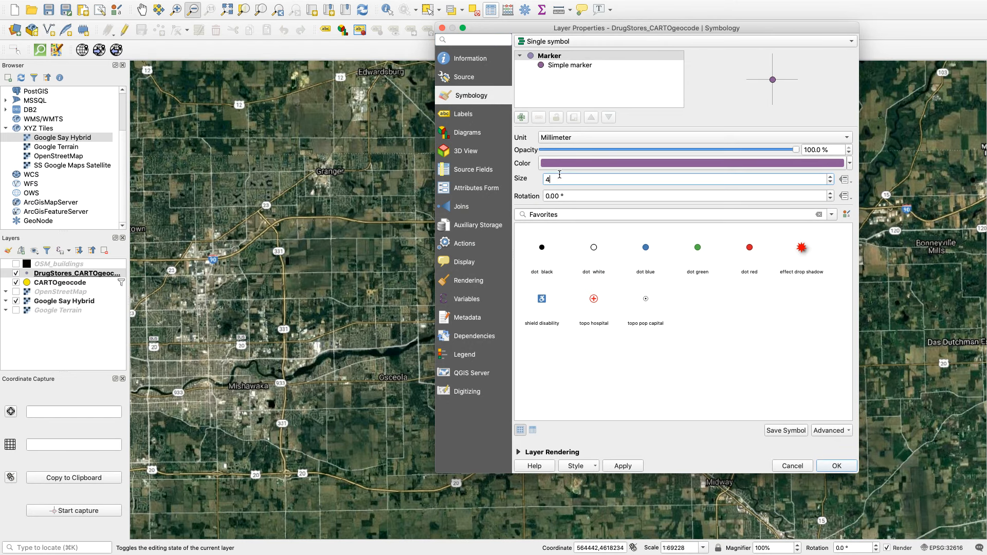
click(558, 163)
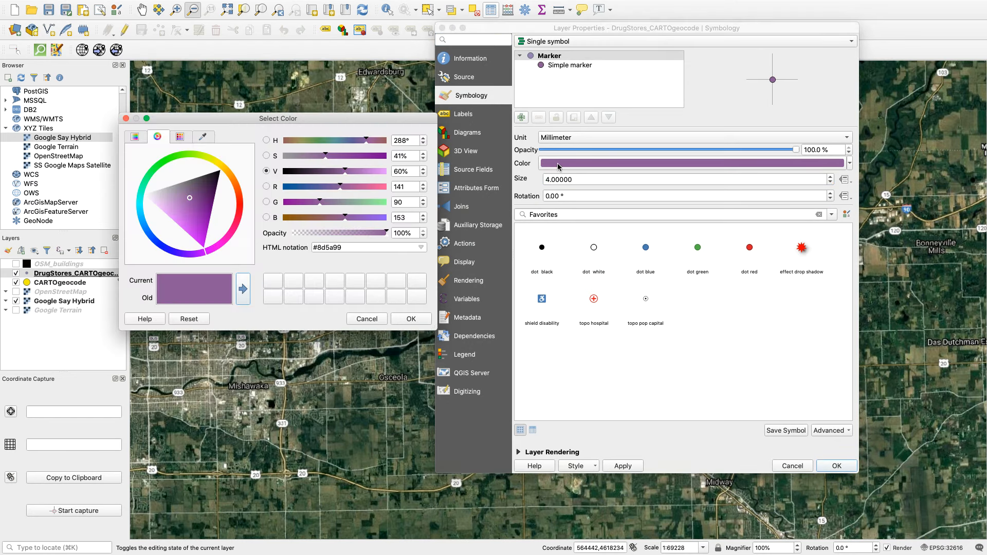
click(239, 208)
click(233, 210)
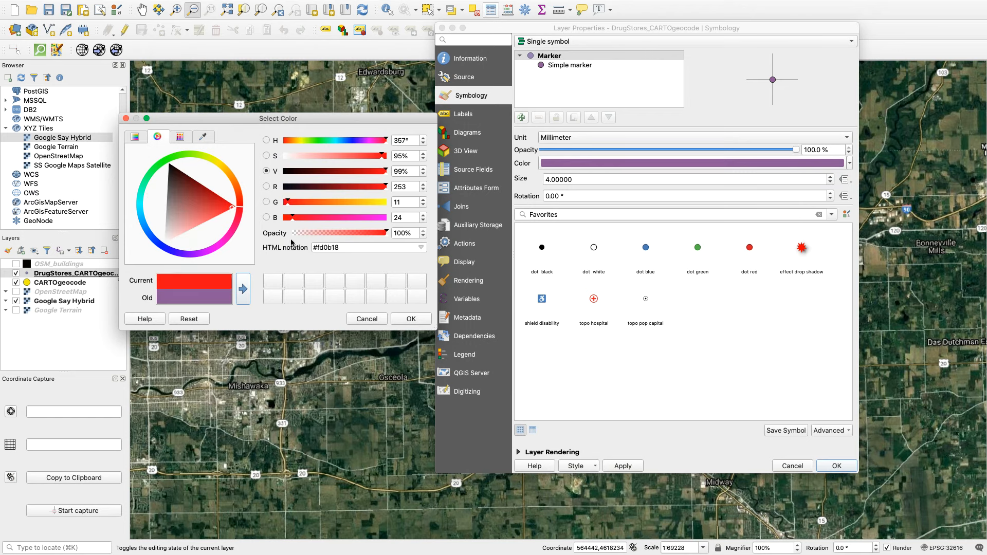
click(411, 320)
click(621, 466)
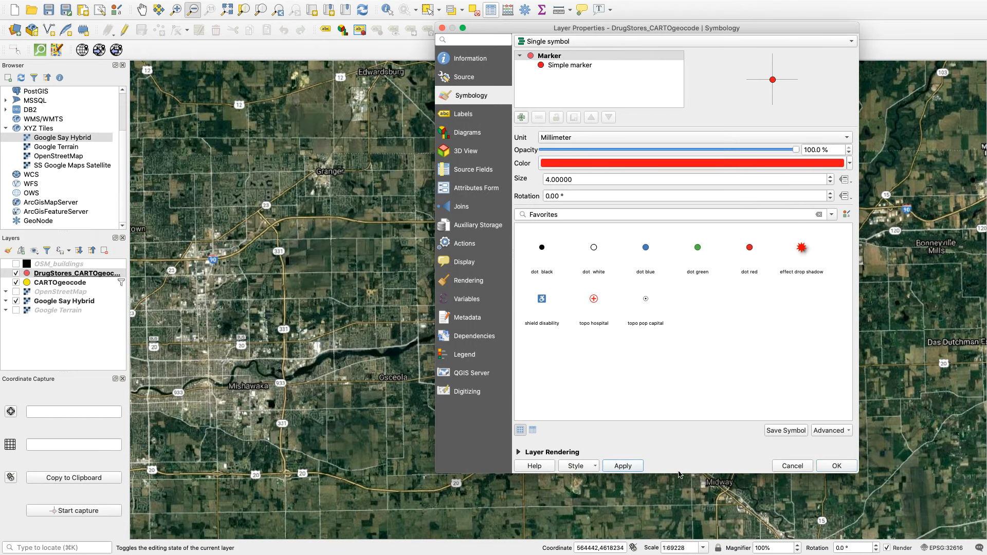
click(832, 466)
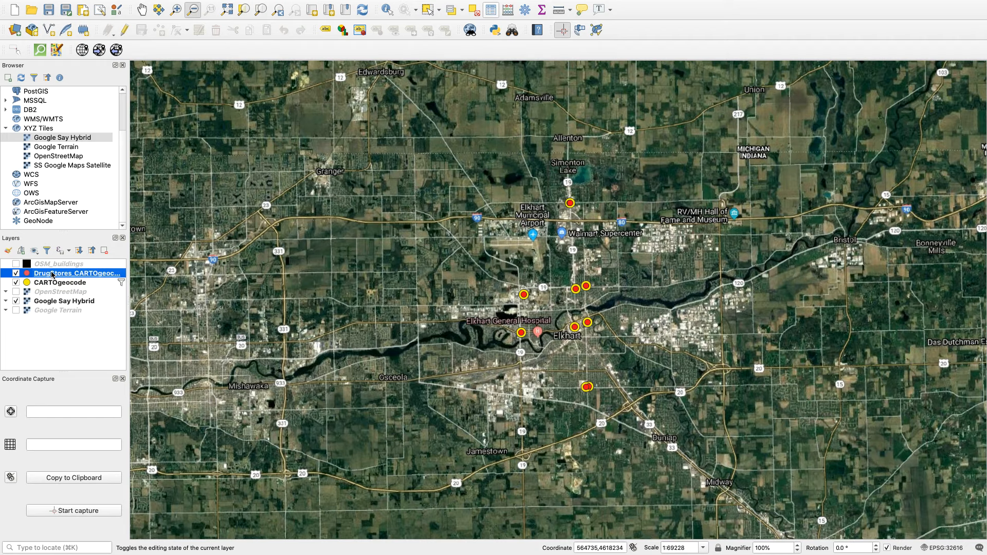
Switch to Finder to check the exported drug store files in the Exercise3_MarketBasket folder, and return to QGIS.
mouse_move(120, 554)
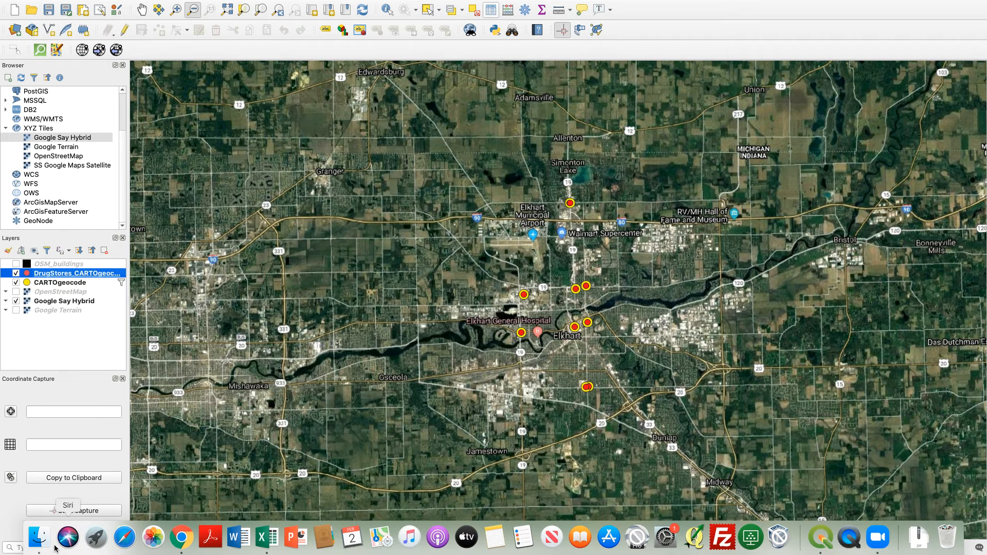
click(39, 540)
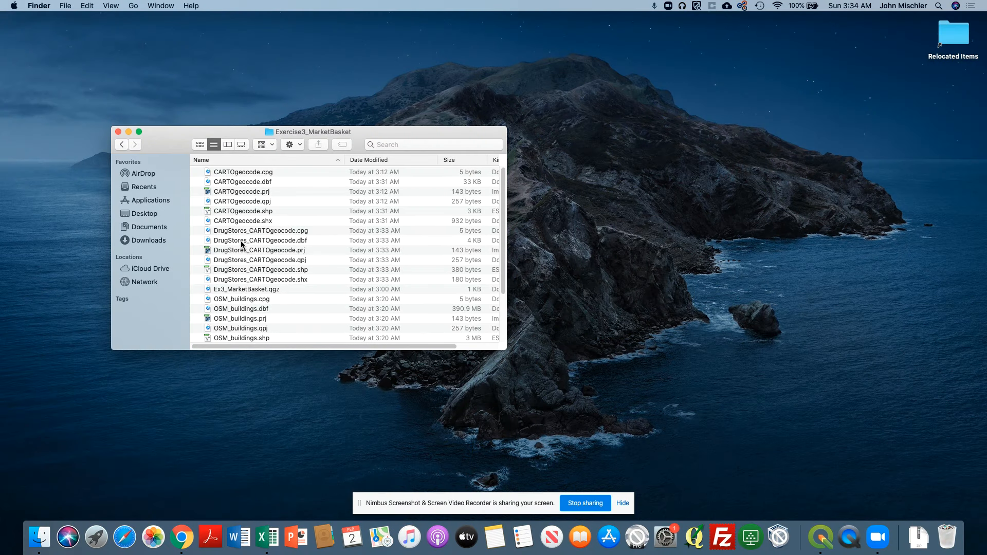
click(820, 538)
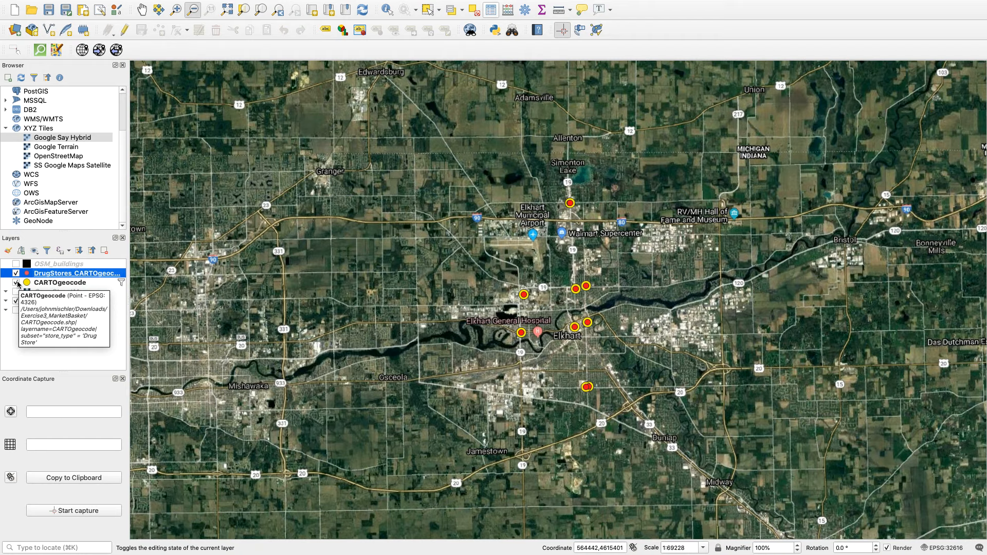
Remove the store_type filter expression from the CARTOgeocode layer so that all stores are included.
click(45, 285)
right_click(47, 284)
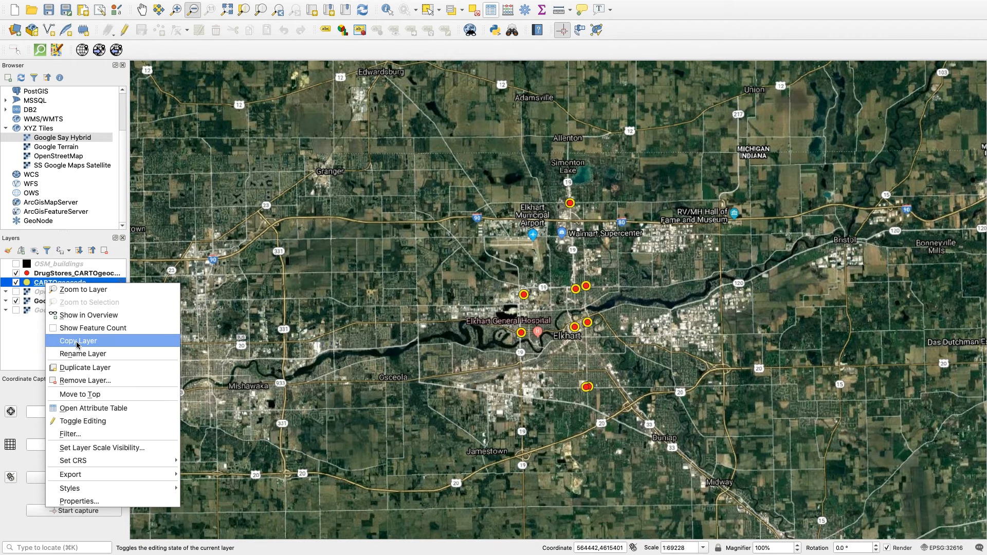
click(78, 436)
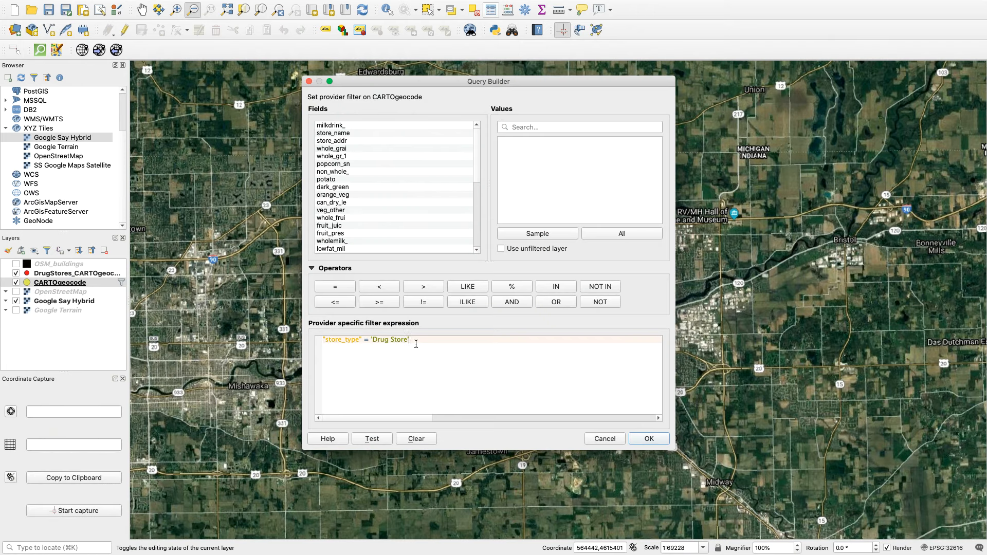
drag(417, 344, 294, 339)
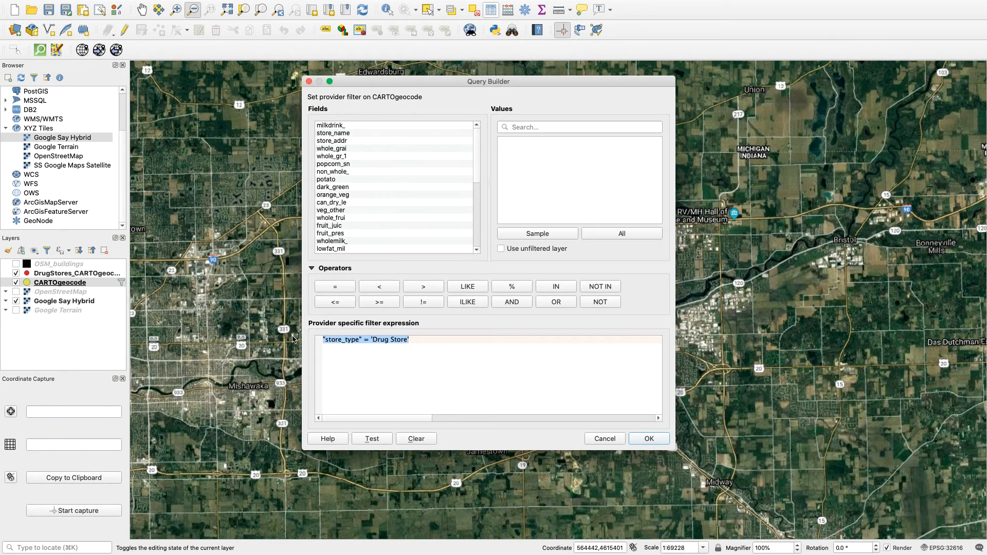
key(BackSpace)
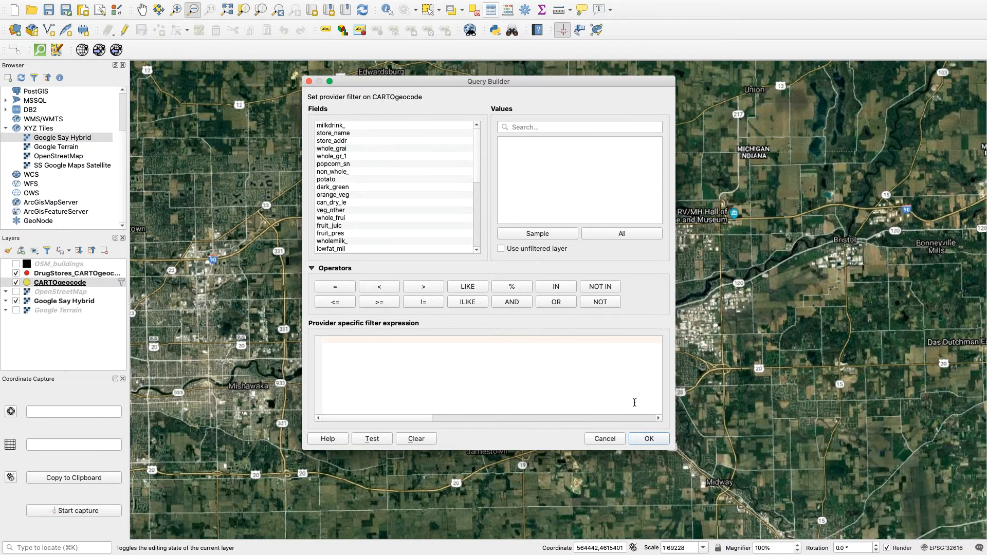
click(649, 438)
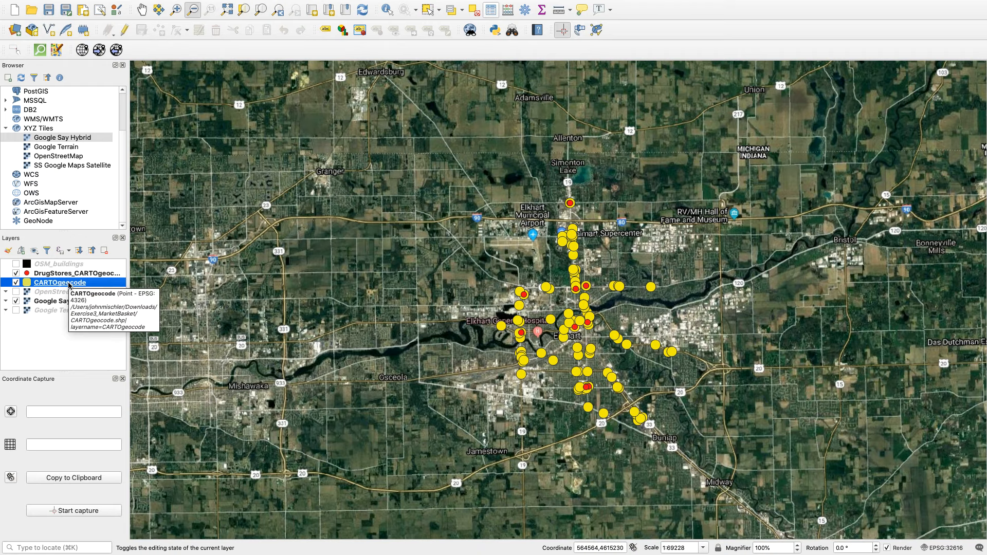
Examine the records in the CARTOgeocode attribute table and close it.
click(490, 9)
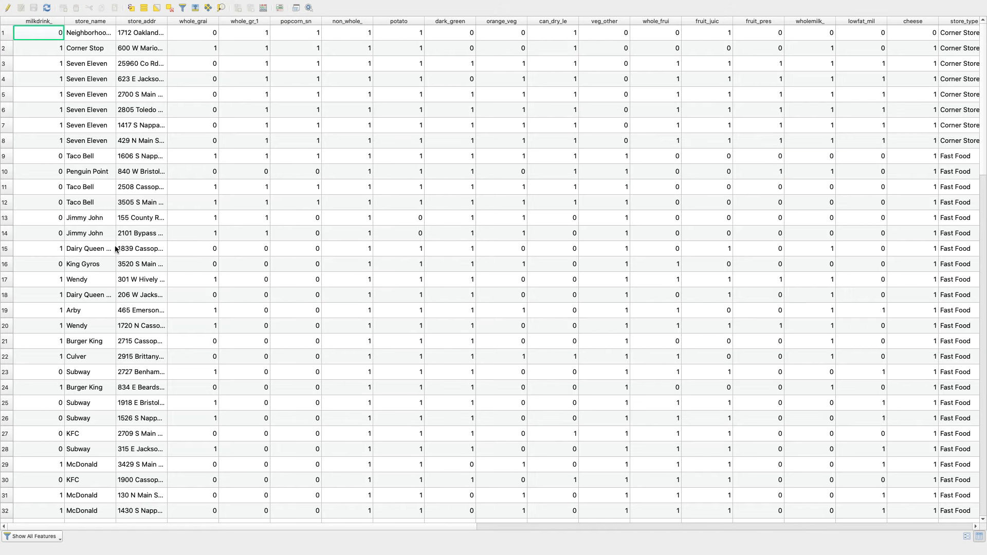
scroll(103, 251, down, 14)
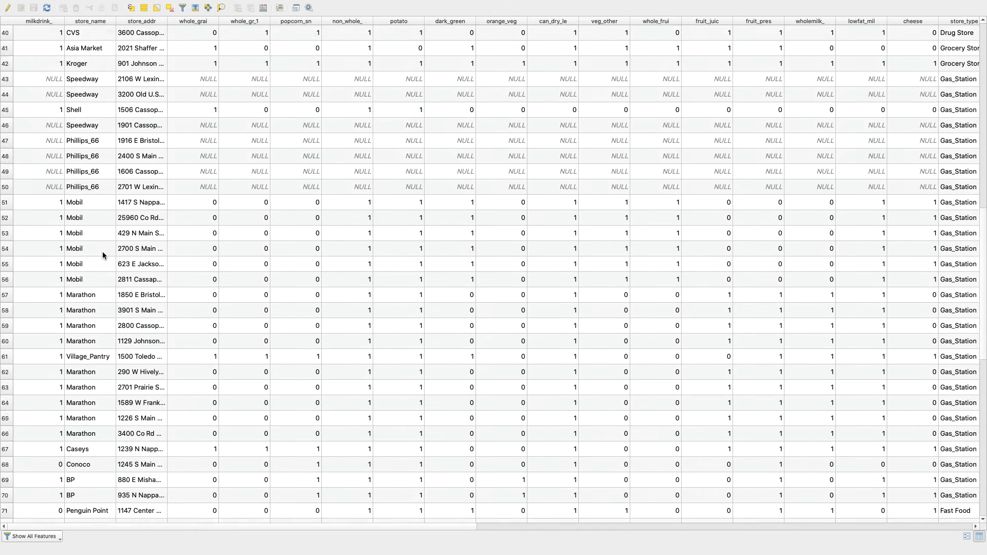
scroll(103, 251, up, 14)
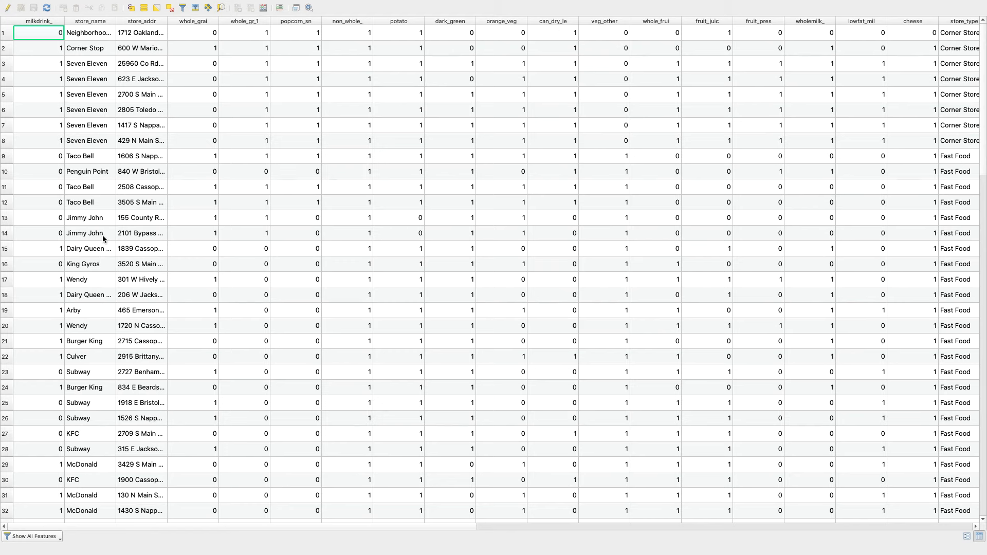
mouse_move(0, 2)
click(7, 18)
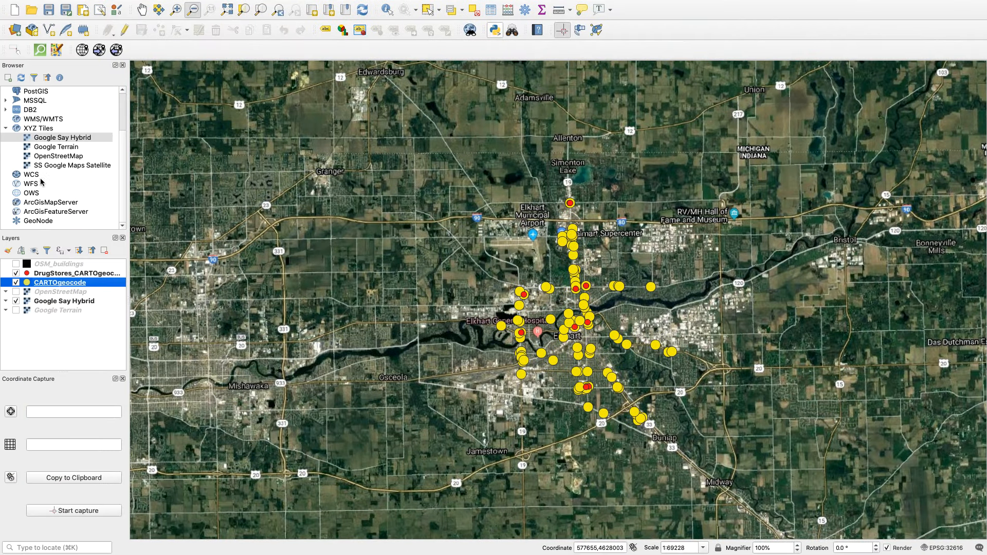
Examine the records in the DrugStores_CARTOgeocode attribute table and close it.
click(54, 276)
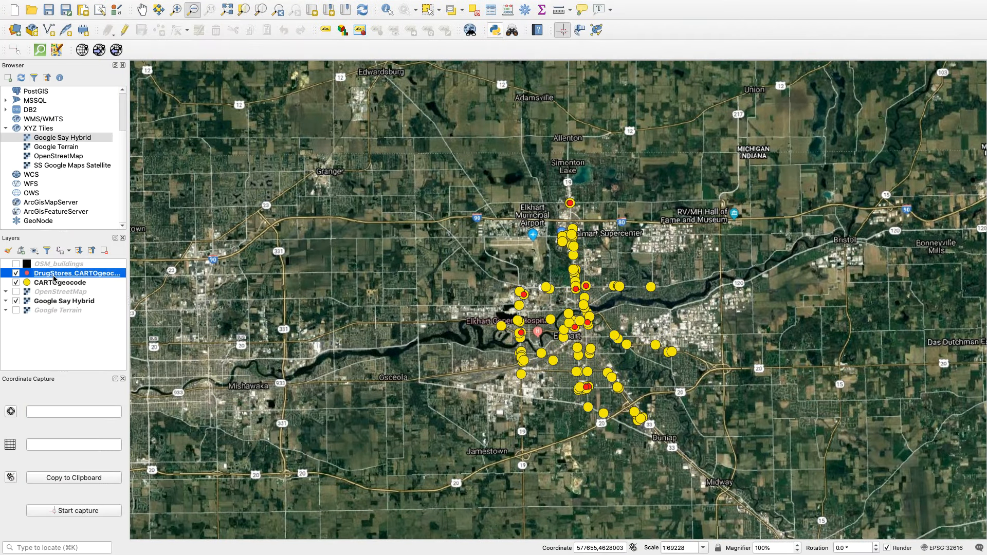
click(491, 10)
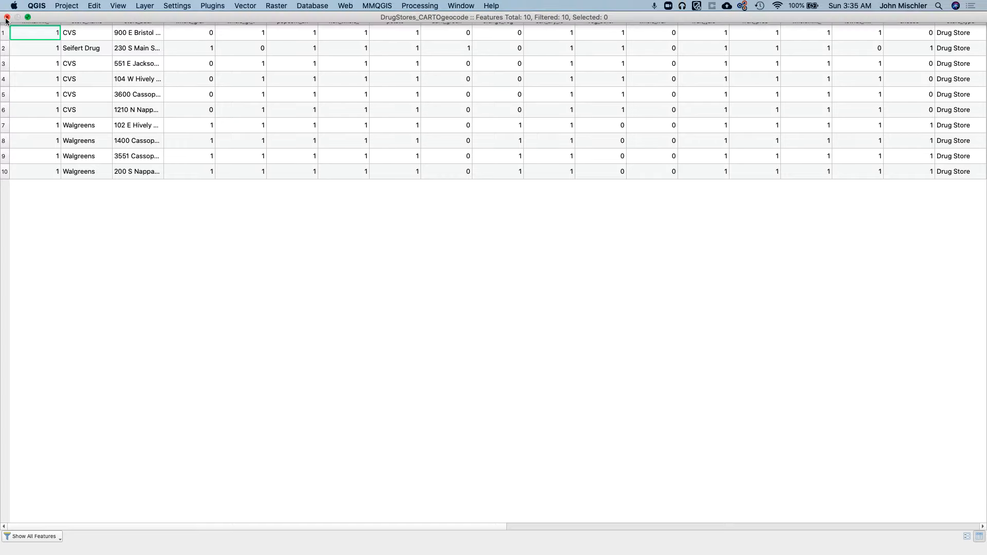
click(7, 17)
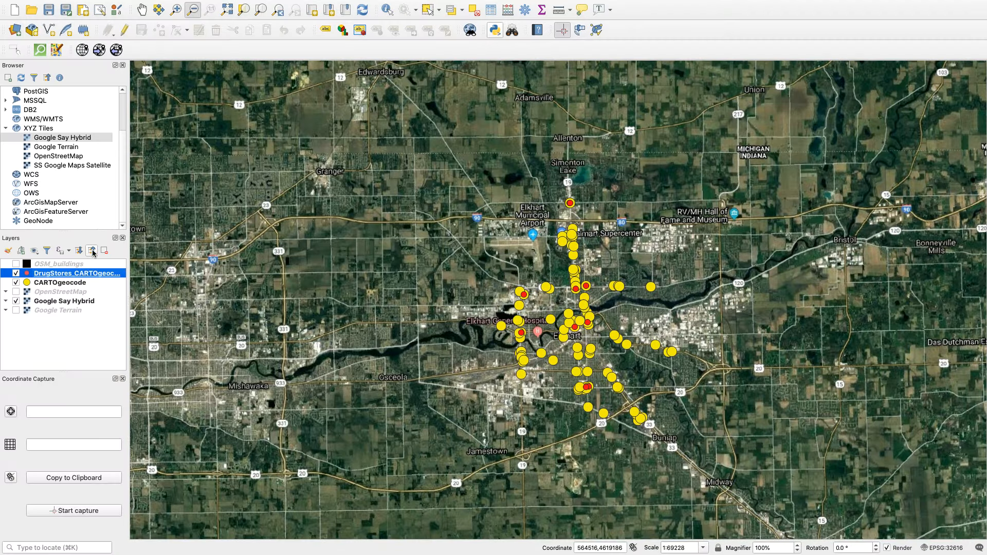
Show the OSM_buildings layer, inspect the store points against the buildings near Walmart Supercenter, and hide the layer again.
click(16, 264)
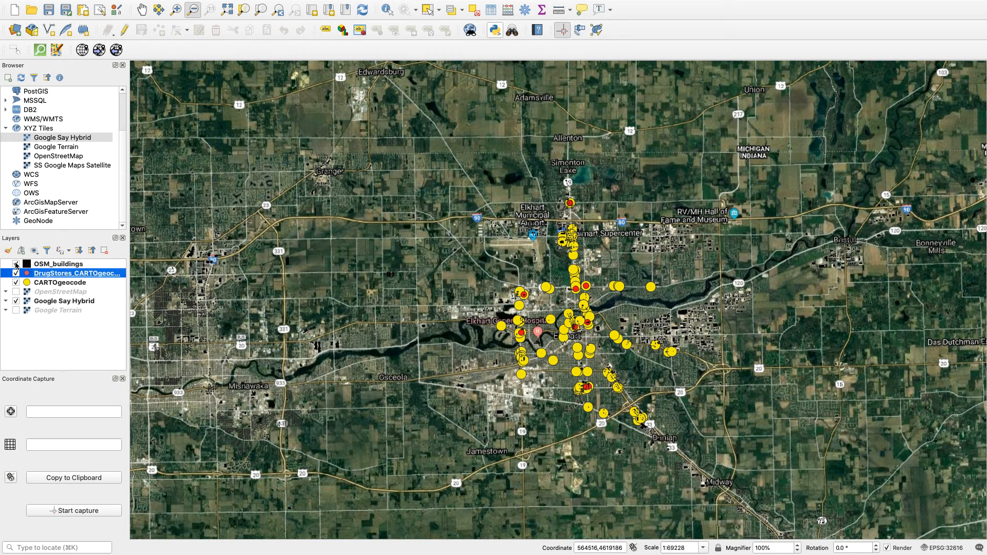
click(176, 9)
click(586, 251)
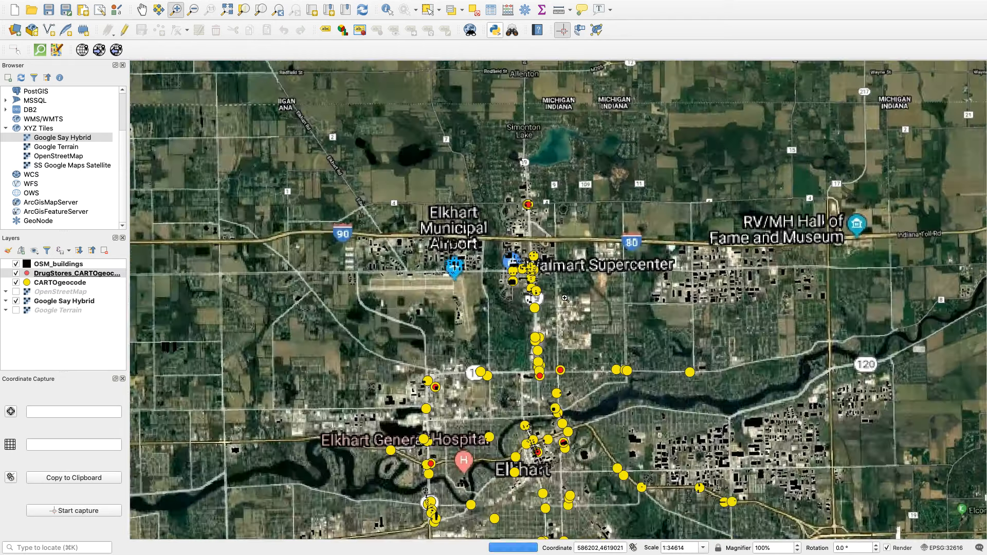
click(566, 298)
click(544, 297)
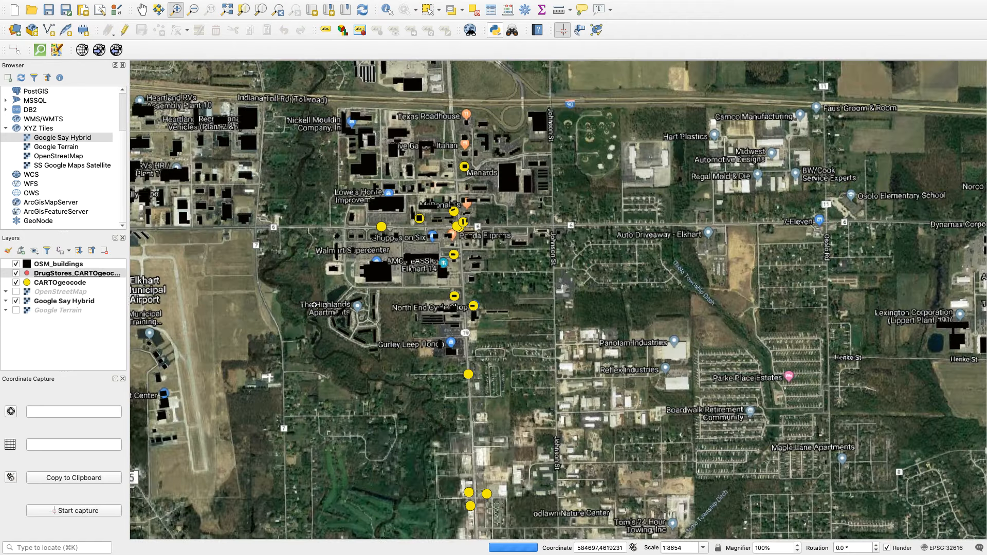
click(16, 264)
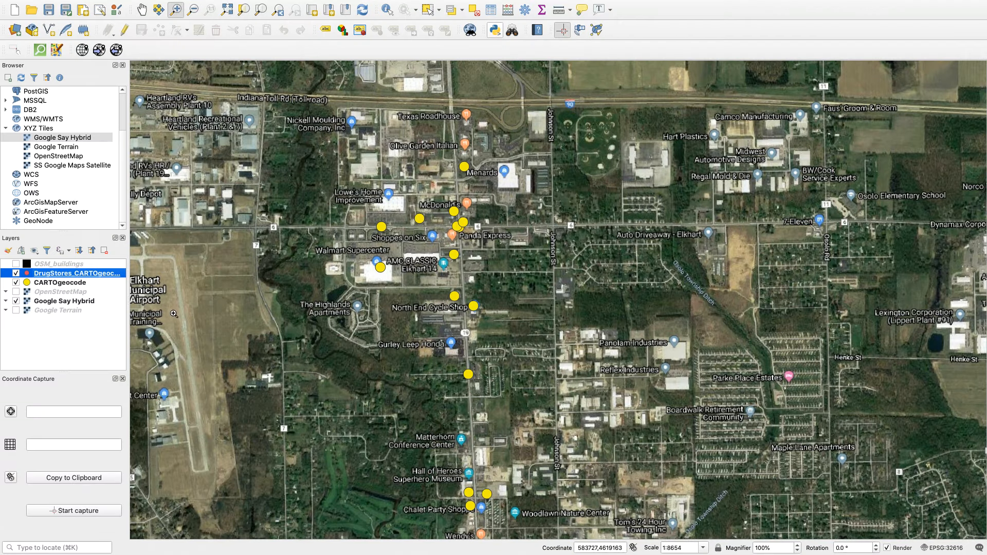
Switch to Google Chrome.
mouse_move(232, 554)
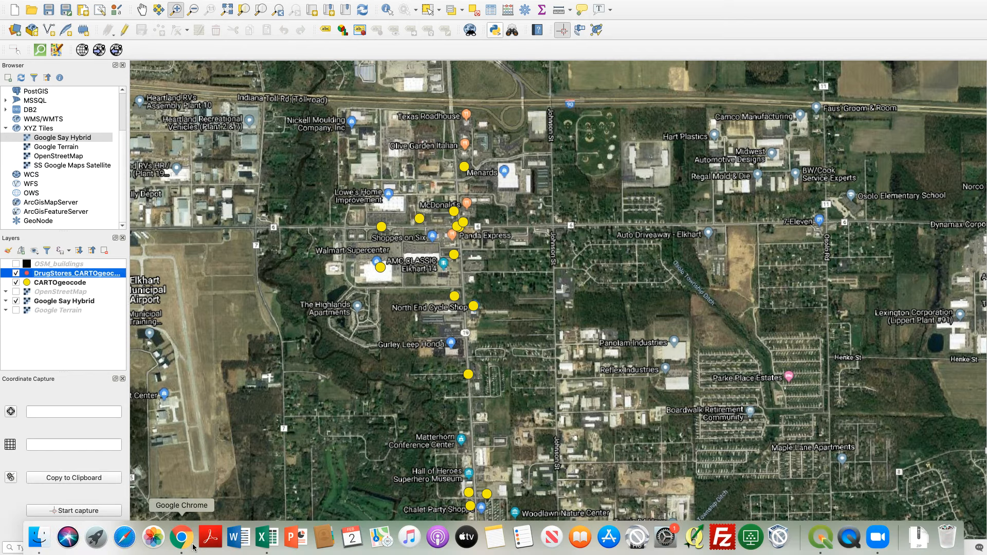
click(184, 544)
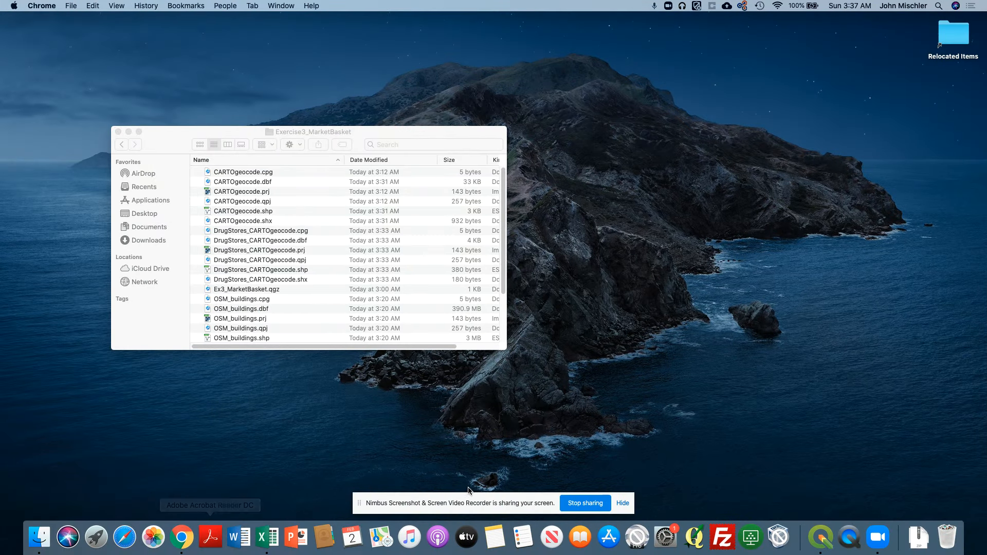